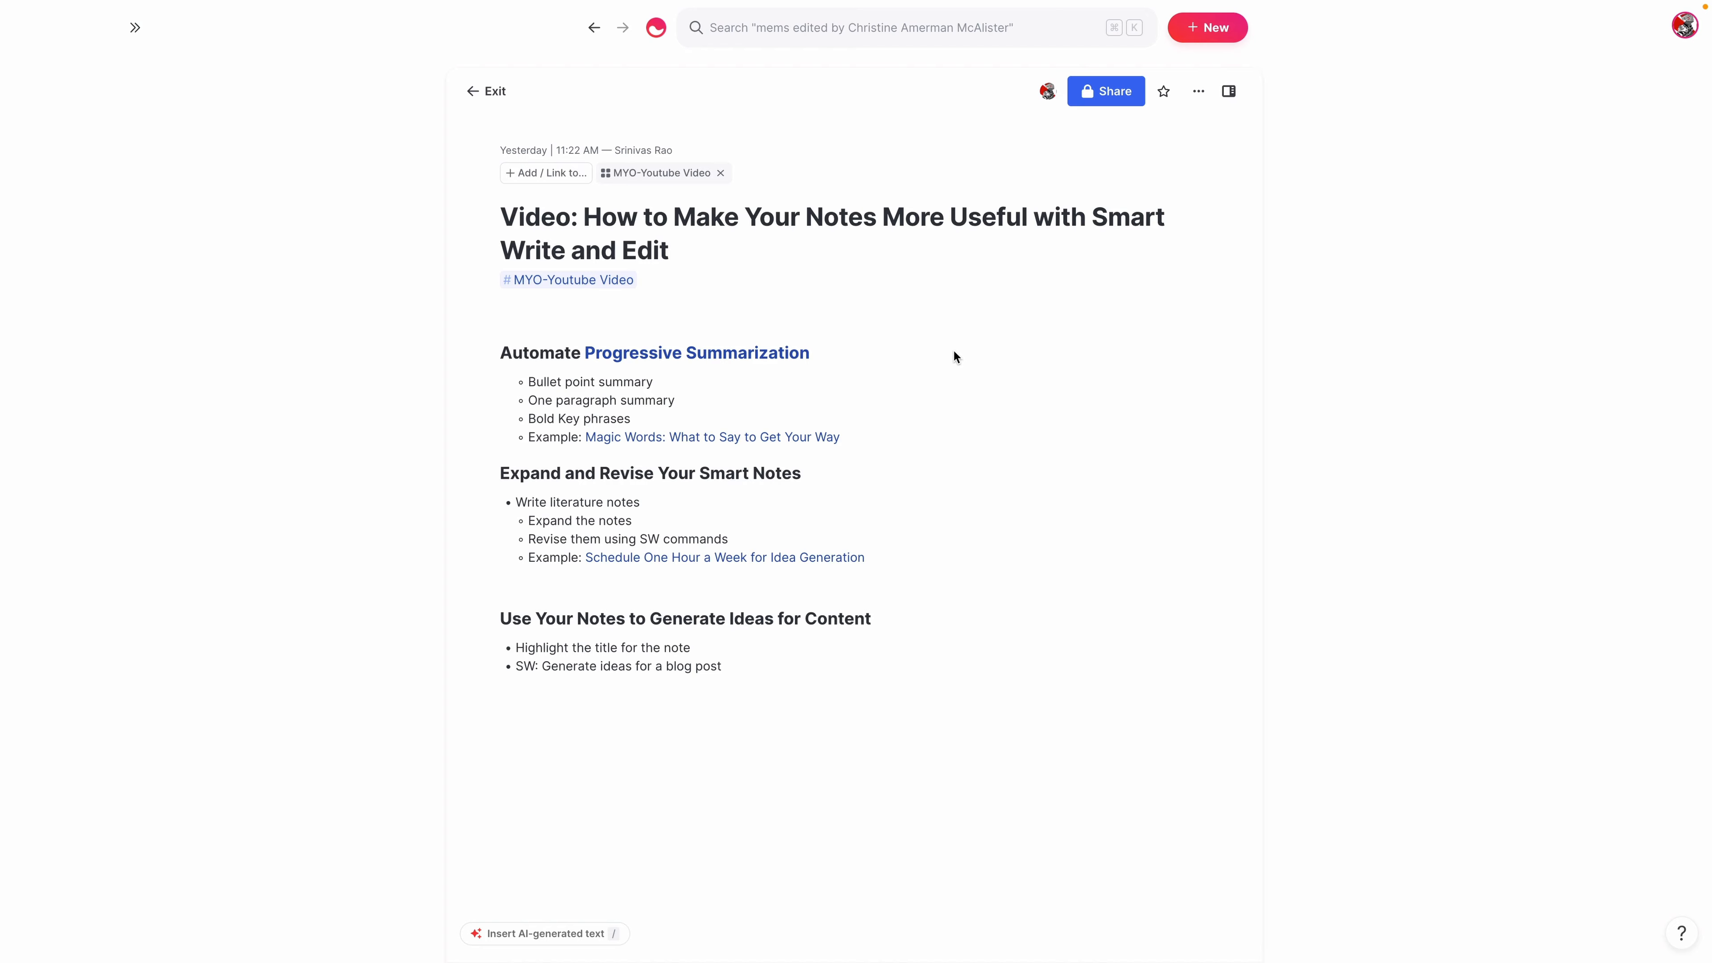
Step: Open the linked example note "Magic Words: What to Say to Get Your Way" and look through its summary and highlights
click(797, 437)
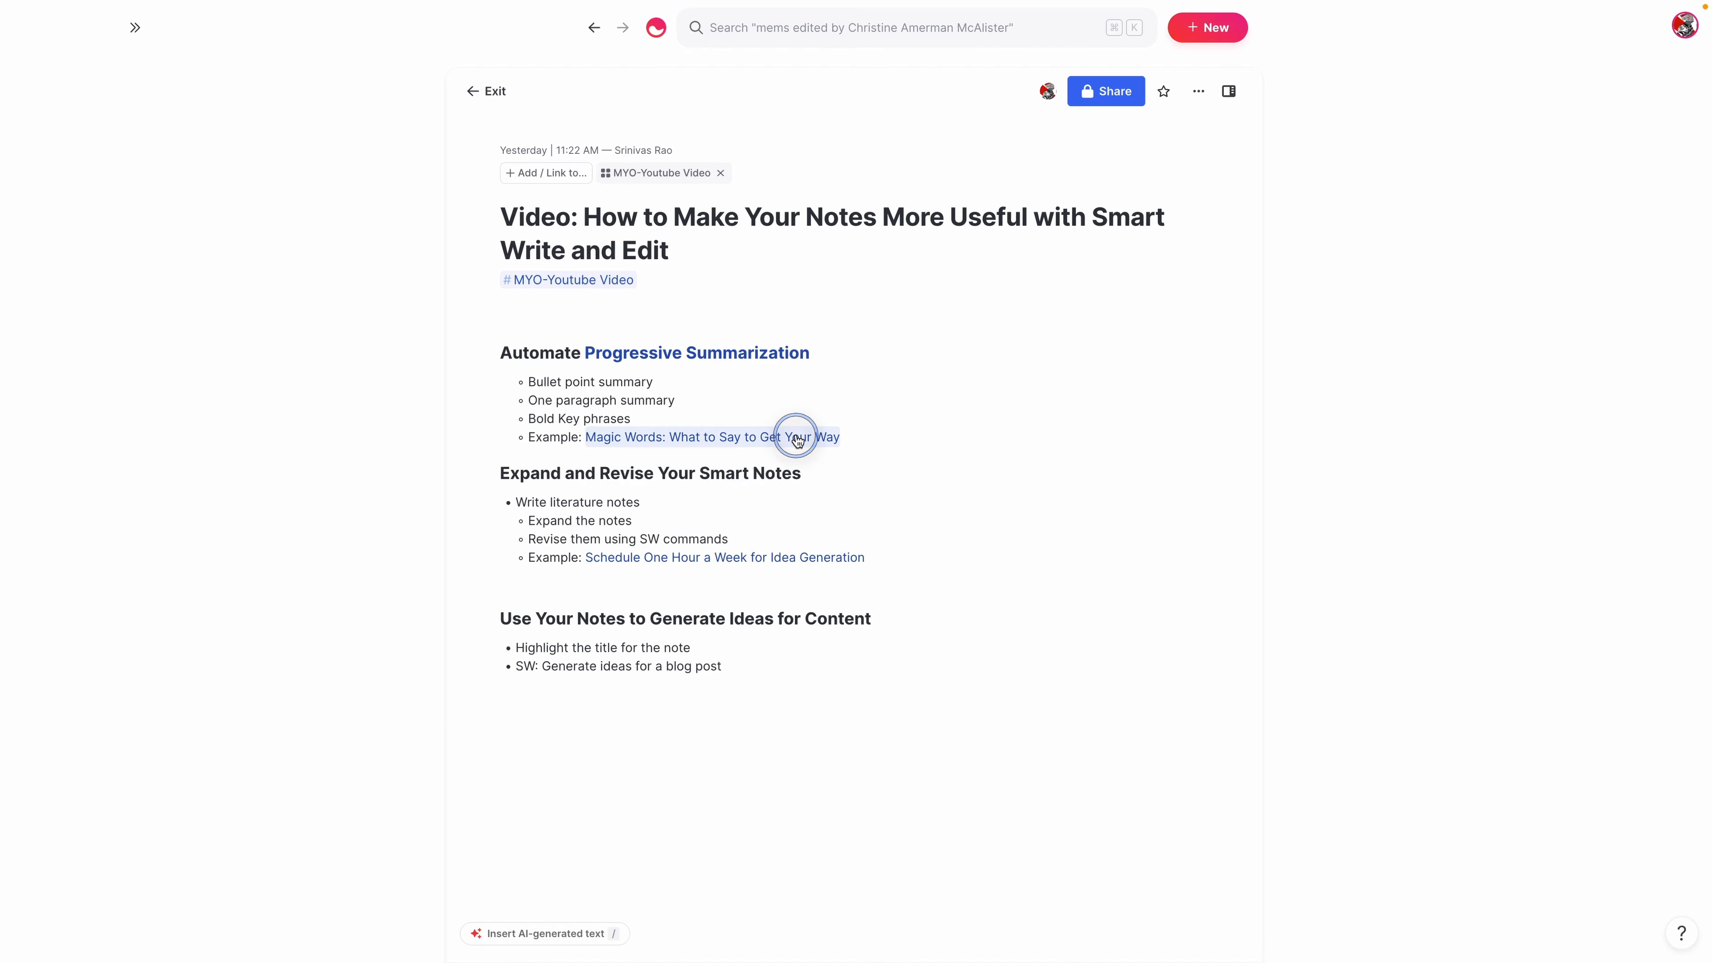
scroll(1070, 493, down, 5)
scroll(1070, 492, down, 5)
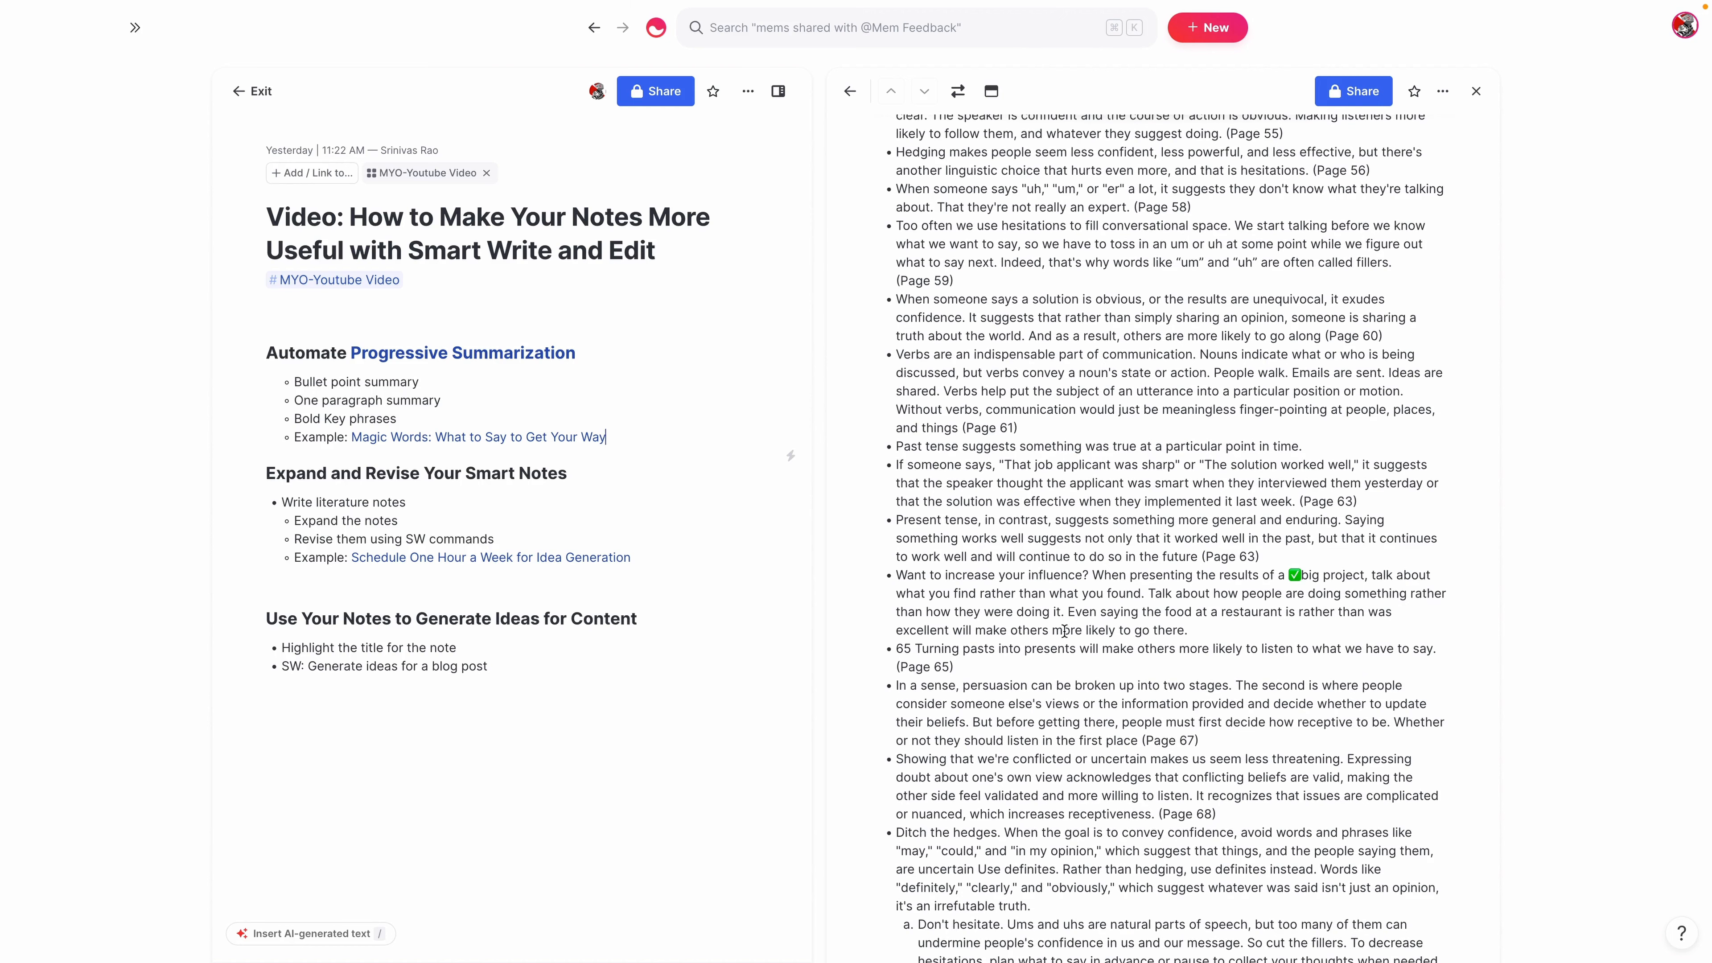
scroll(1120, 434, up, 8)
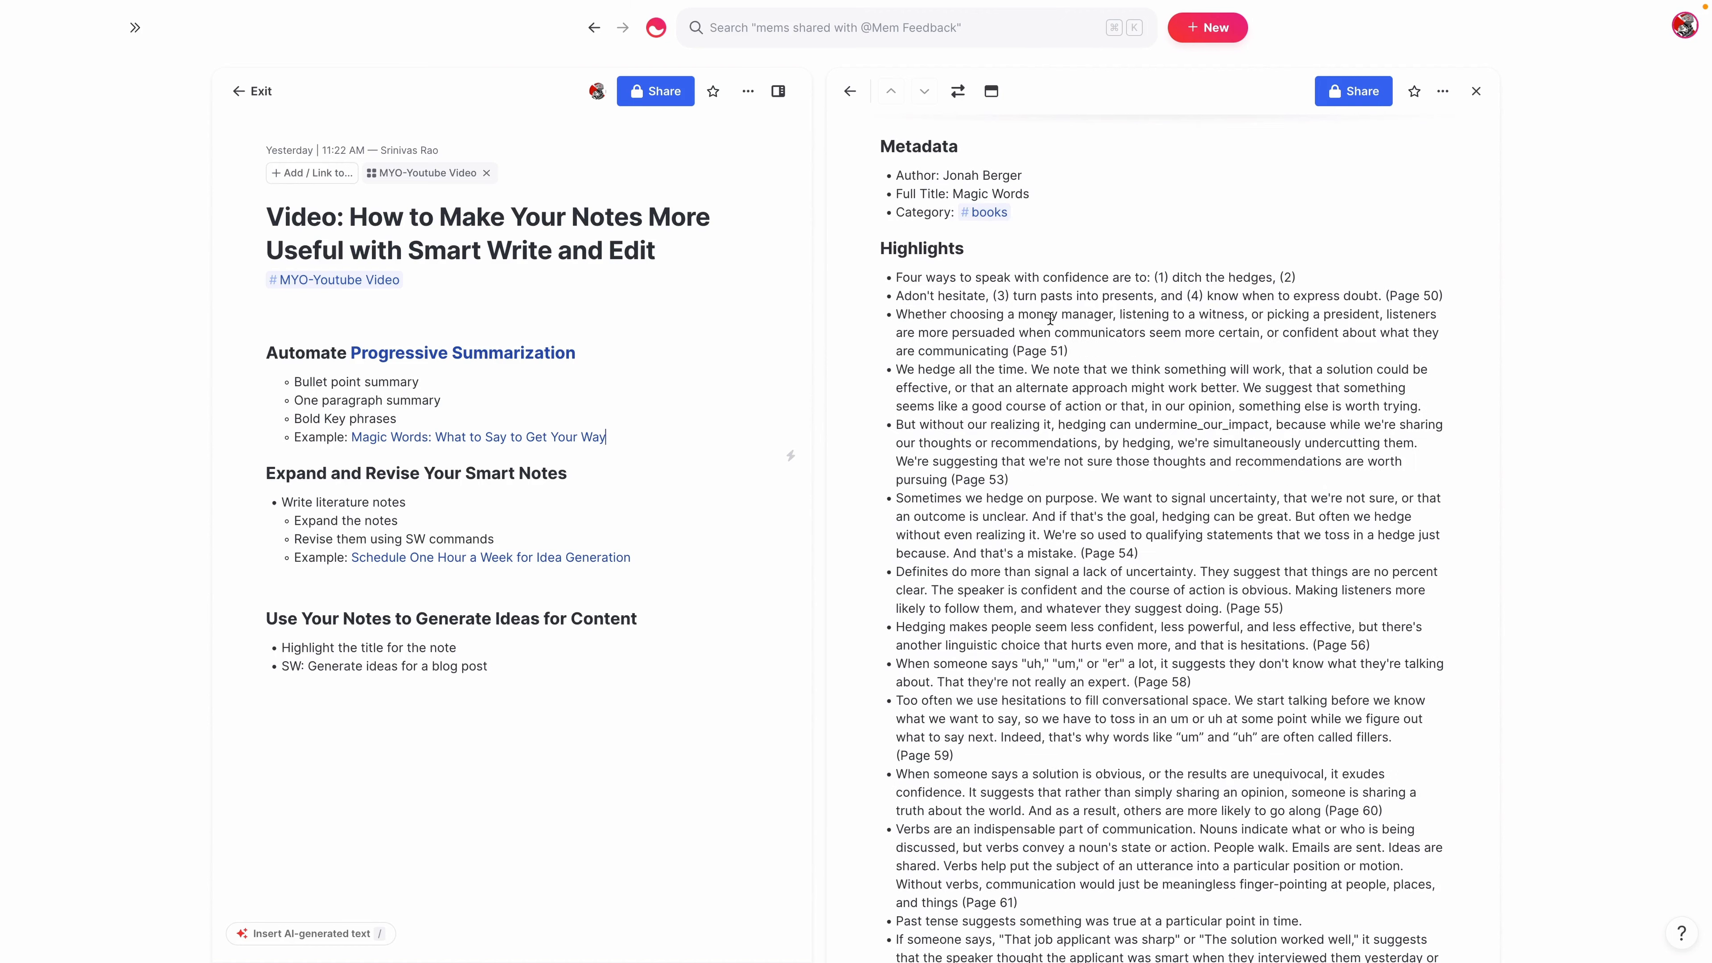
scroll(1050, 318, up, 5)
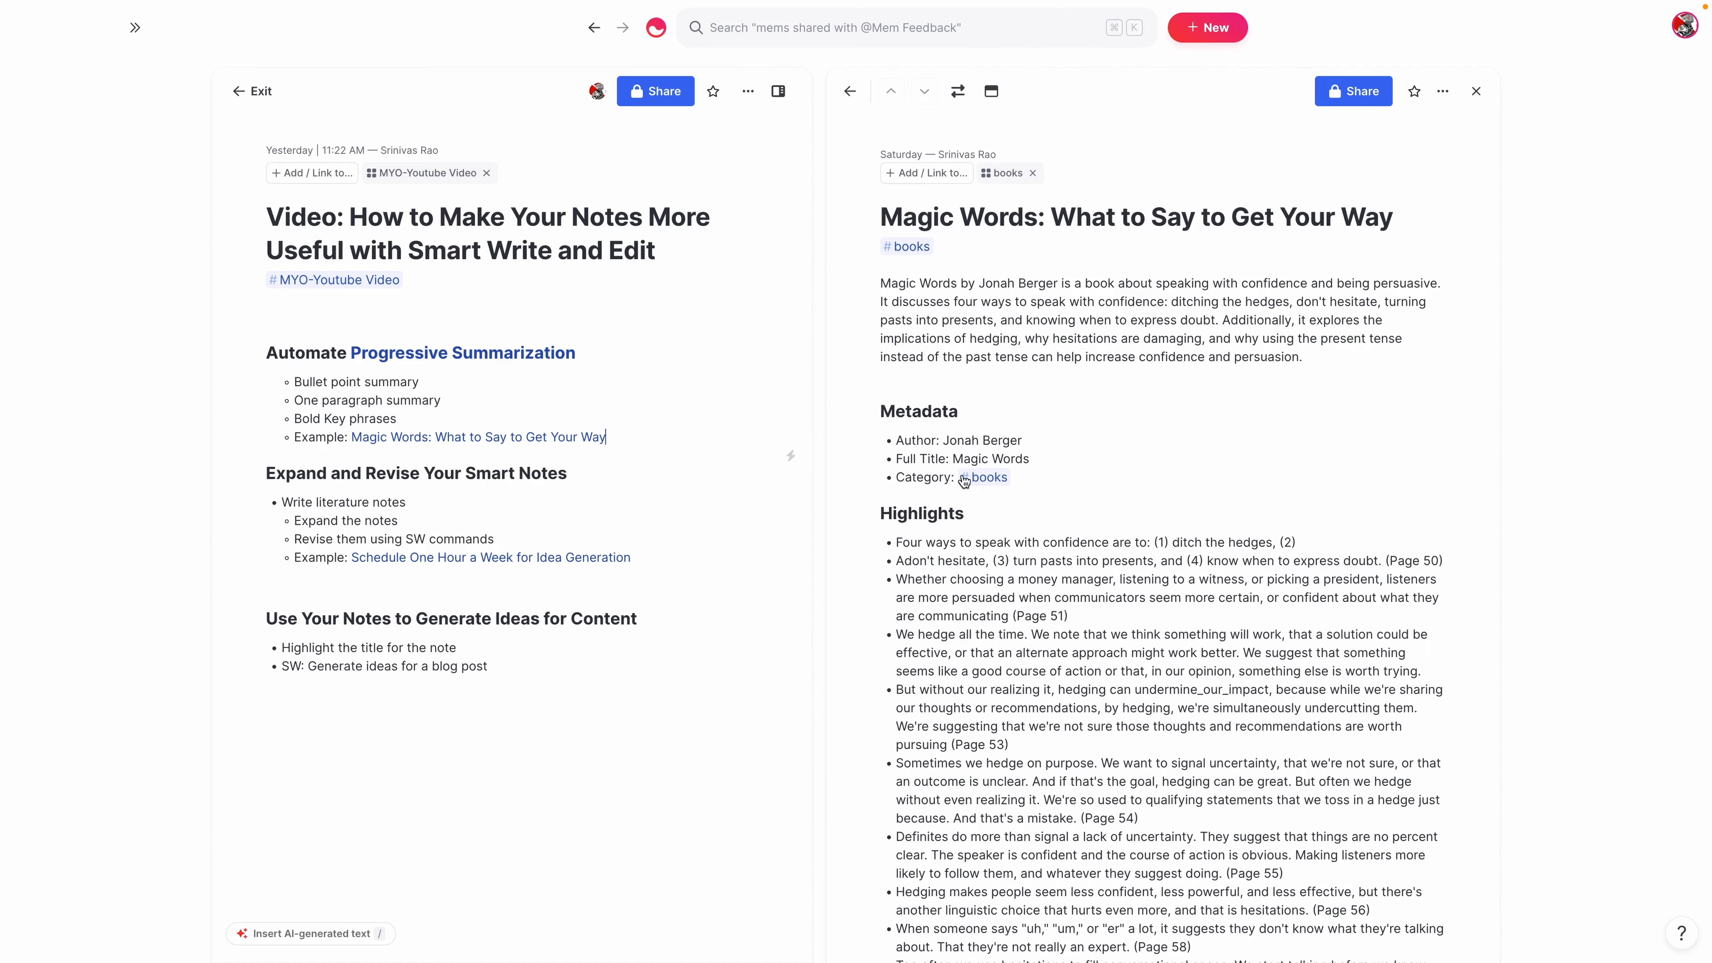
scroll(940, 371, down, 1)
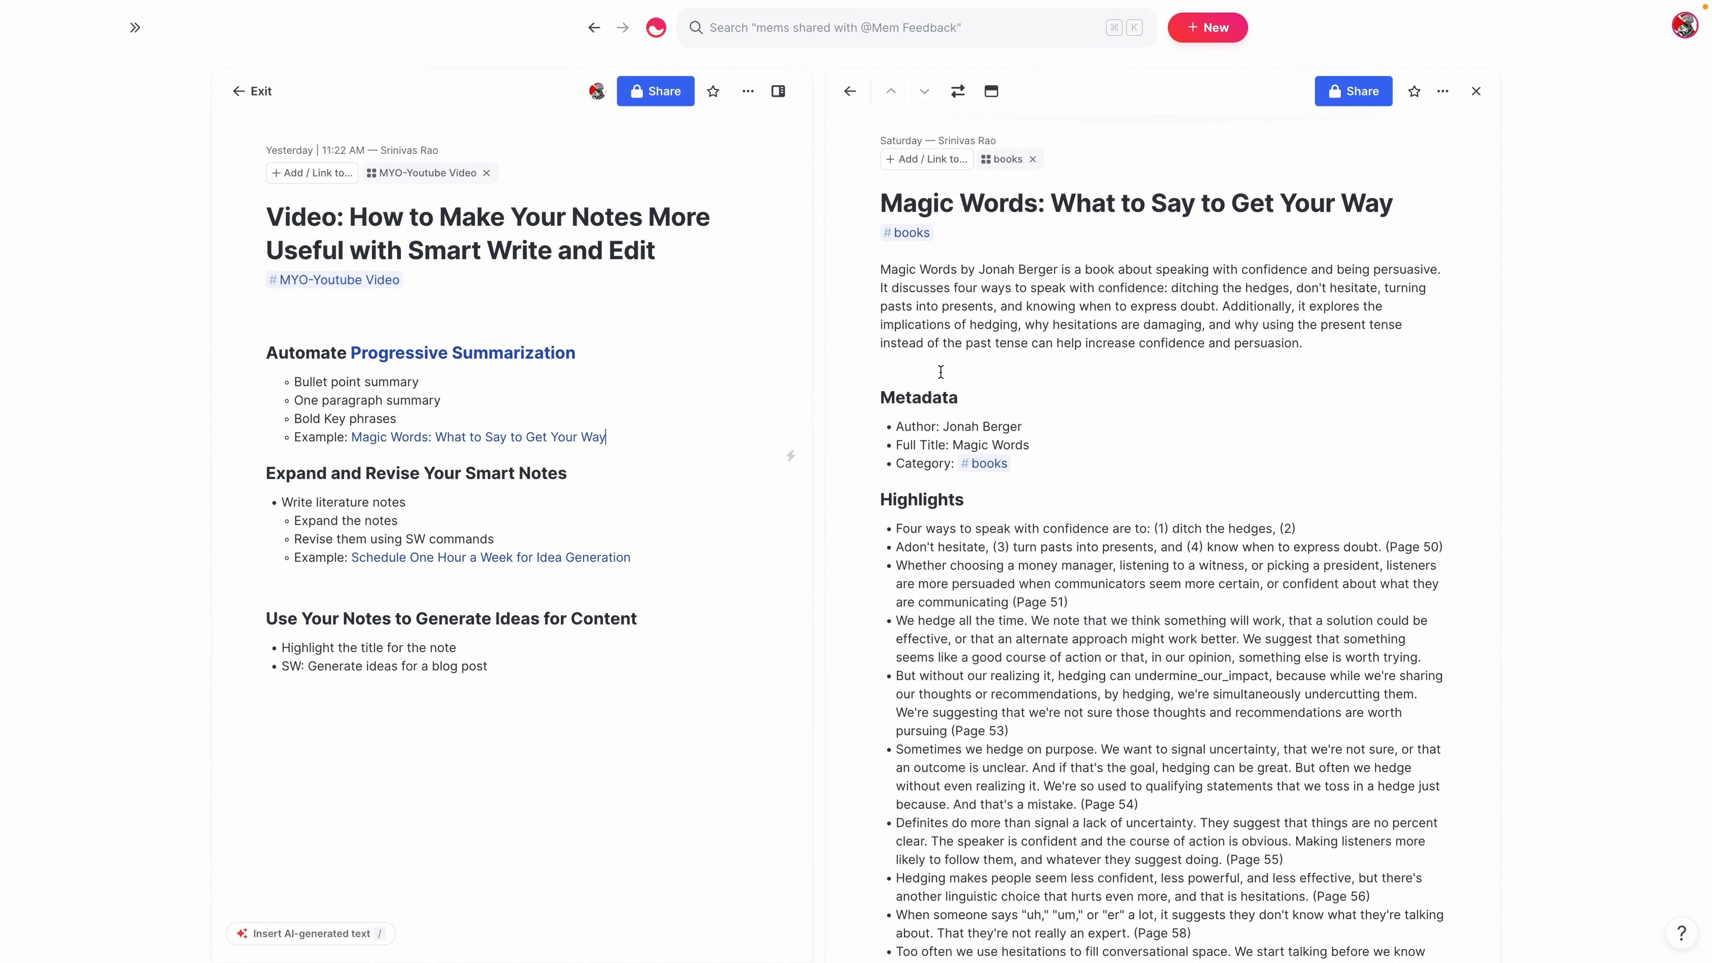
Step: Delete the existing summary paragraph under the Magic Words note's title and leave an extra blank line there
click(995, 371)
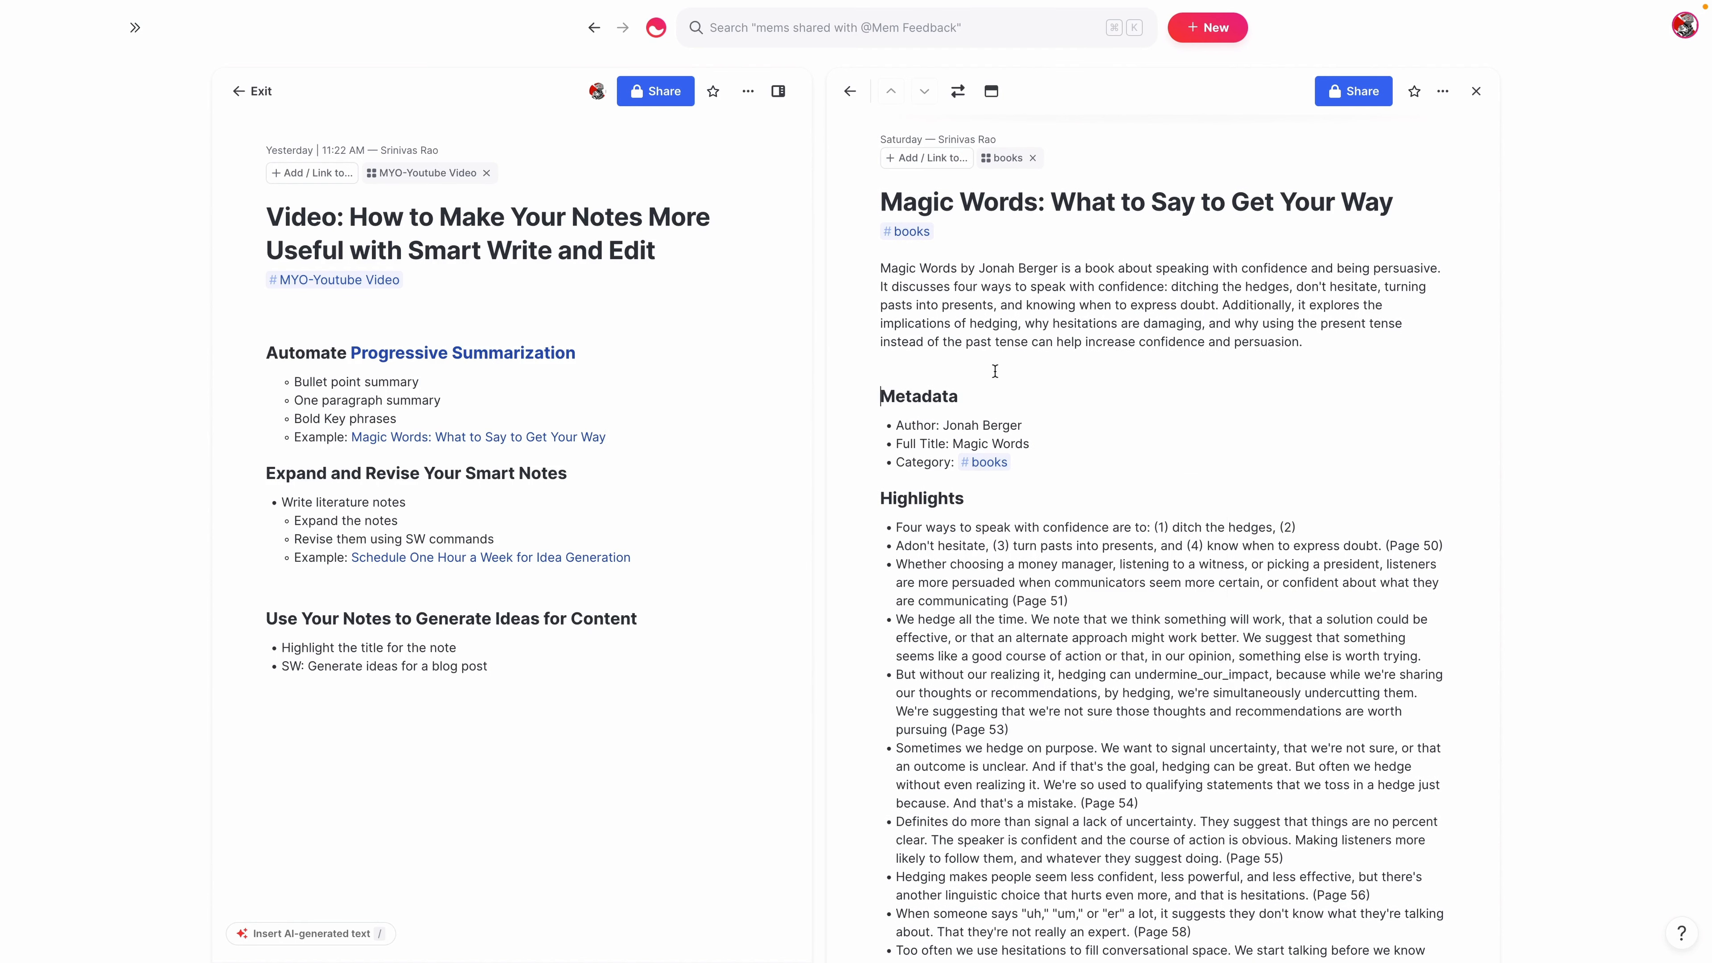
triple_click(1099, 310)
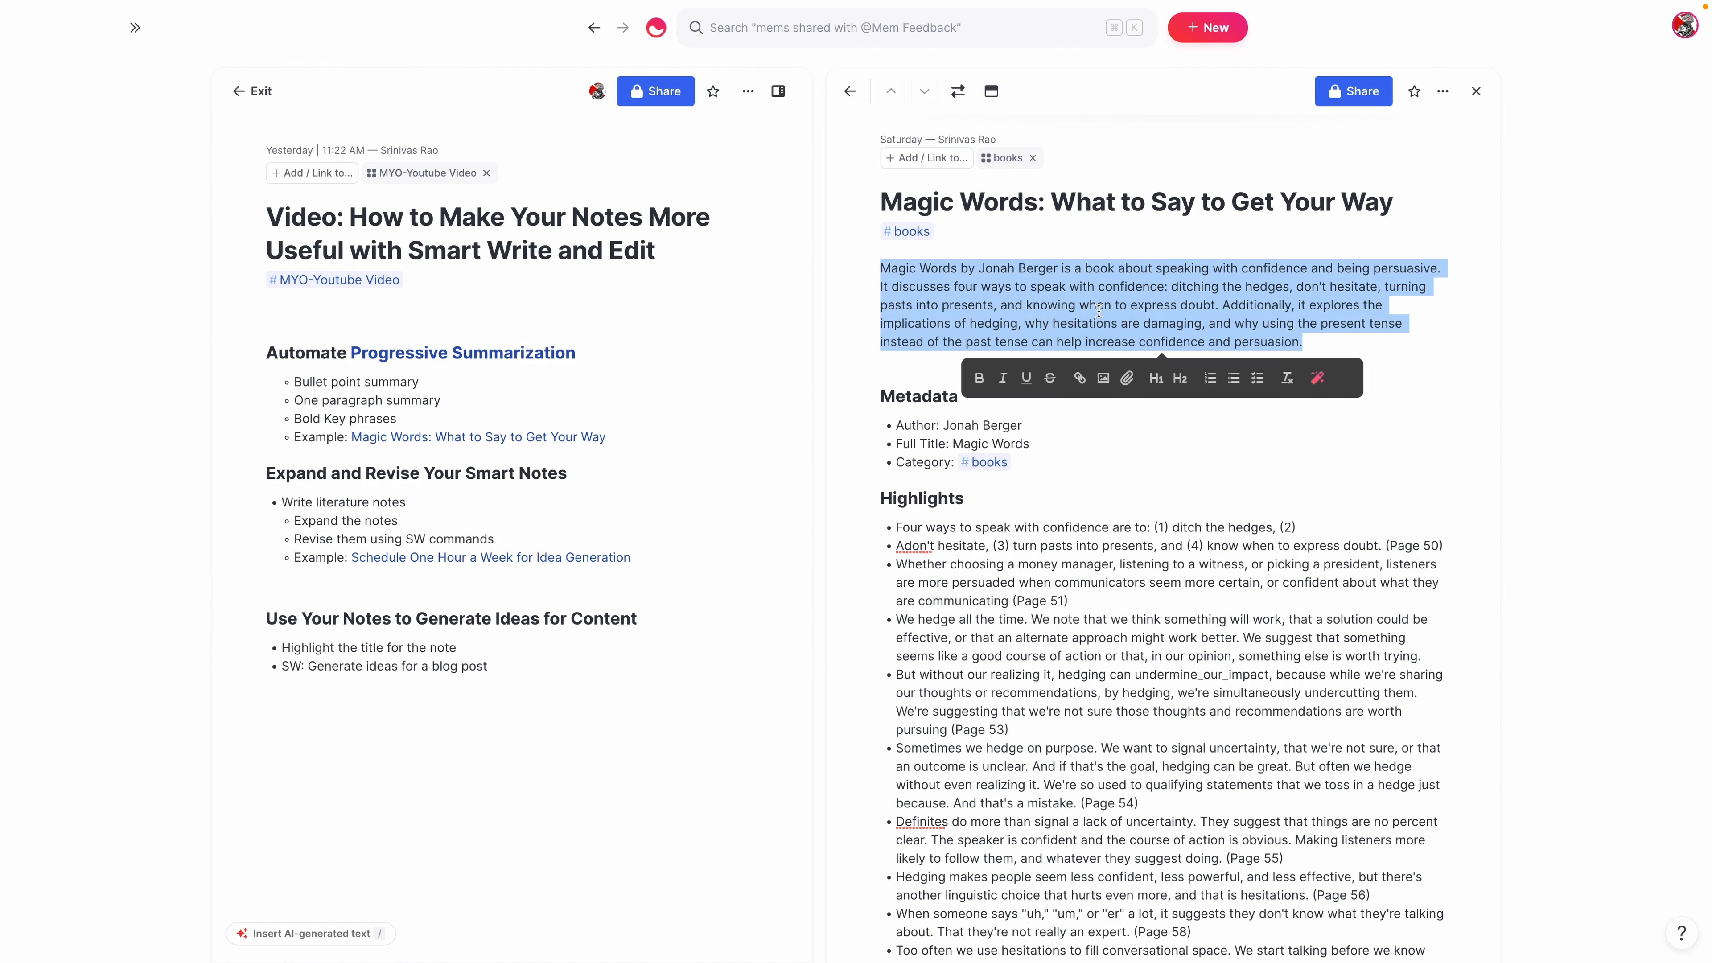
key(BackSpace)
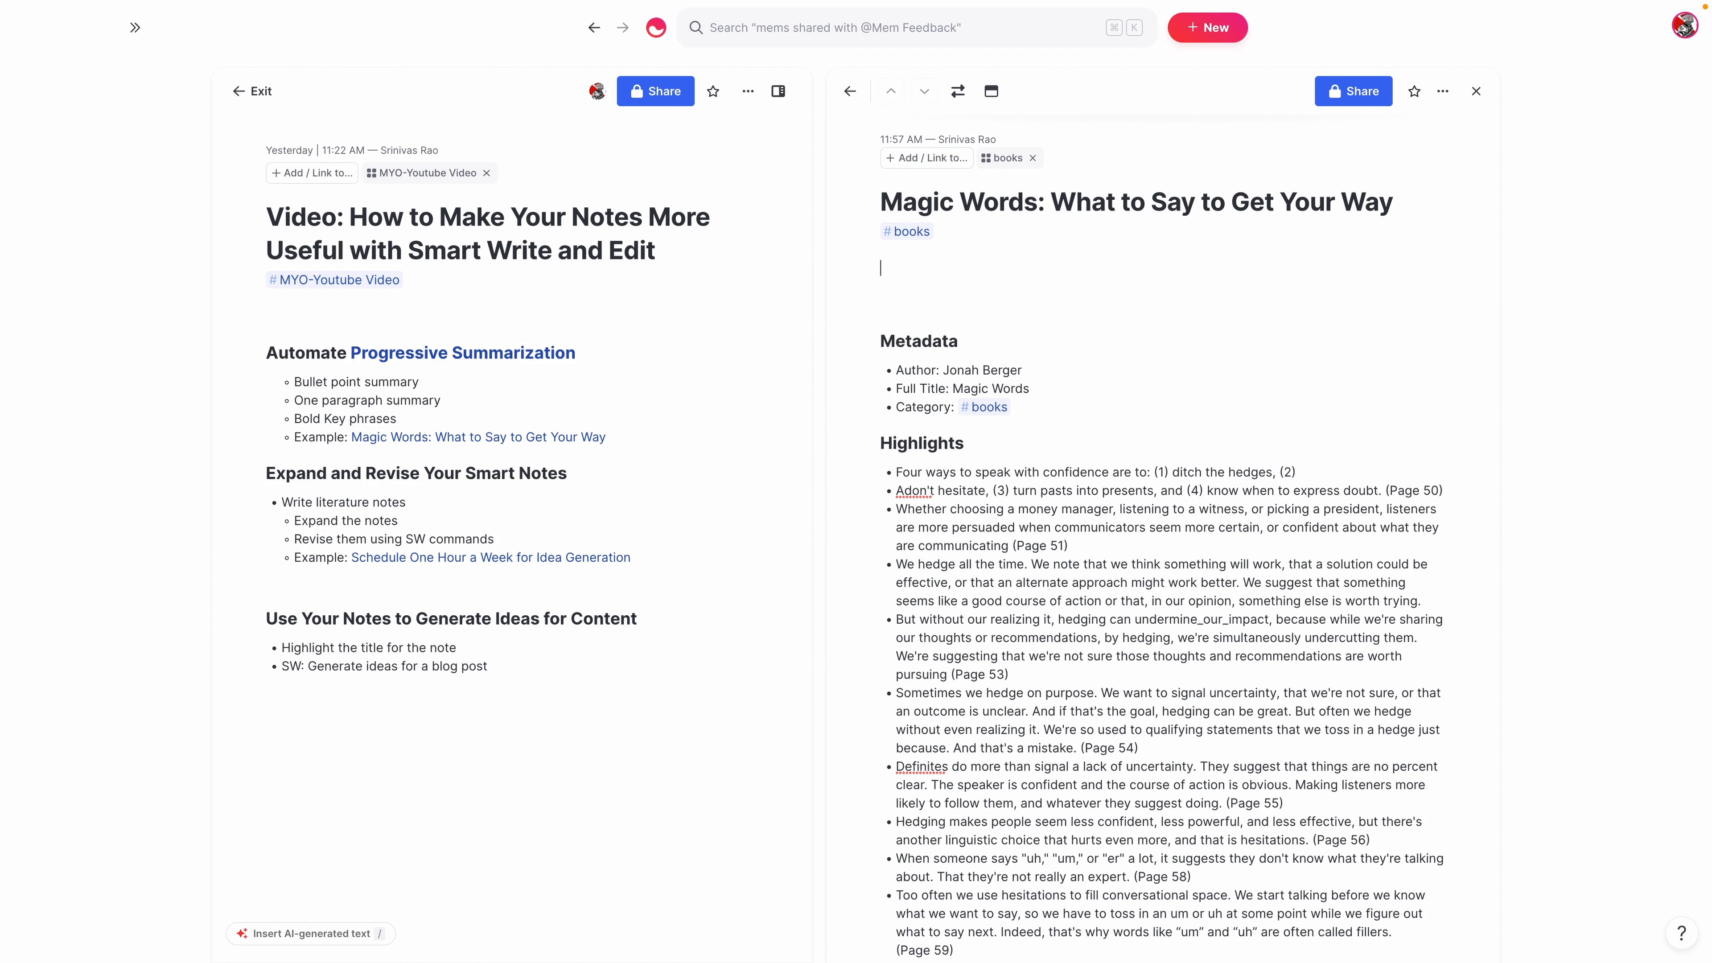
key(Return)
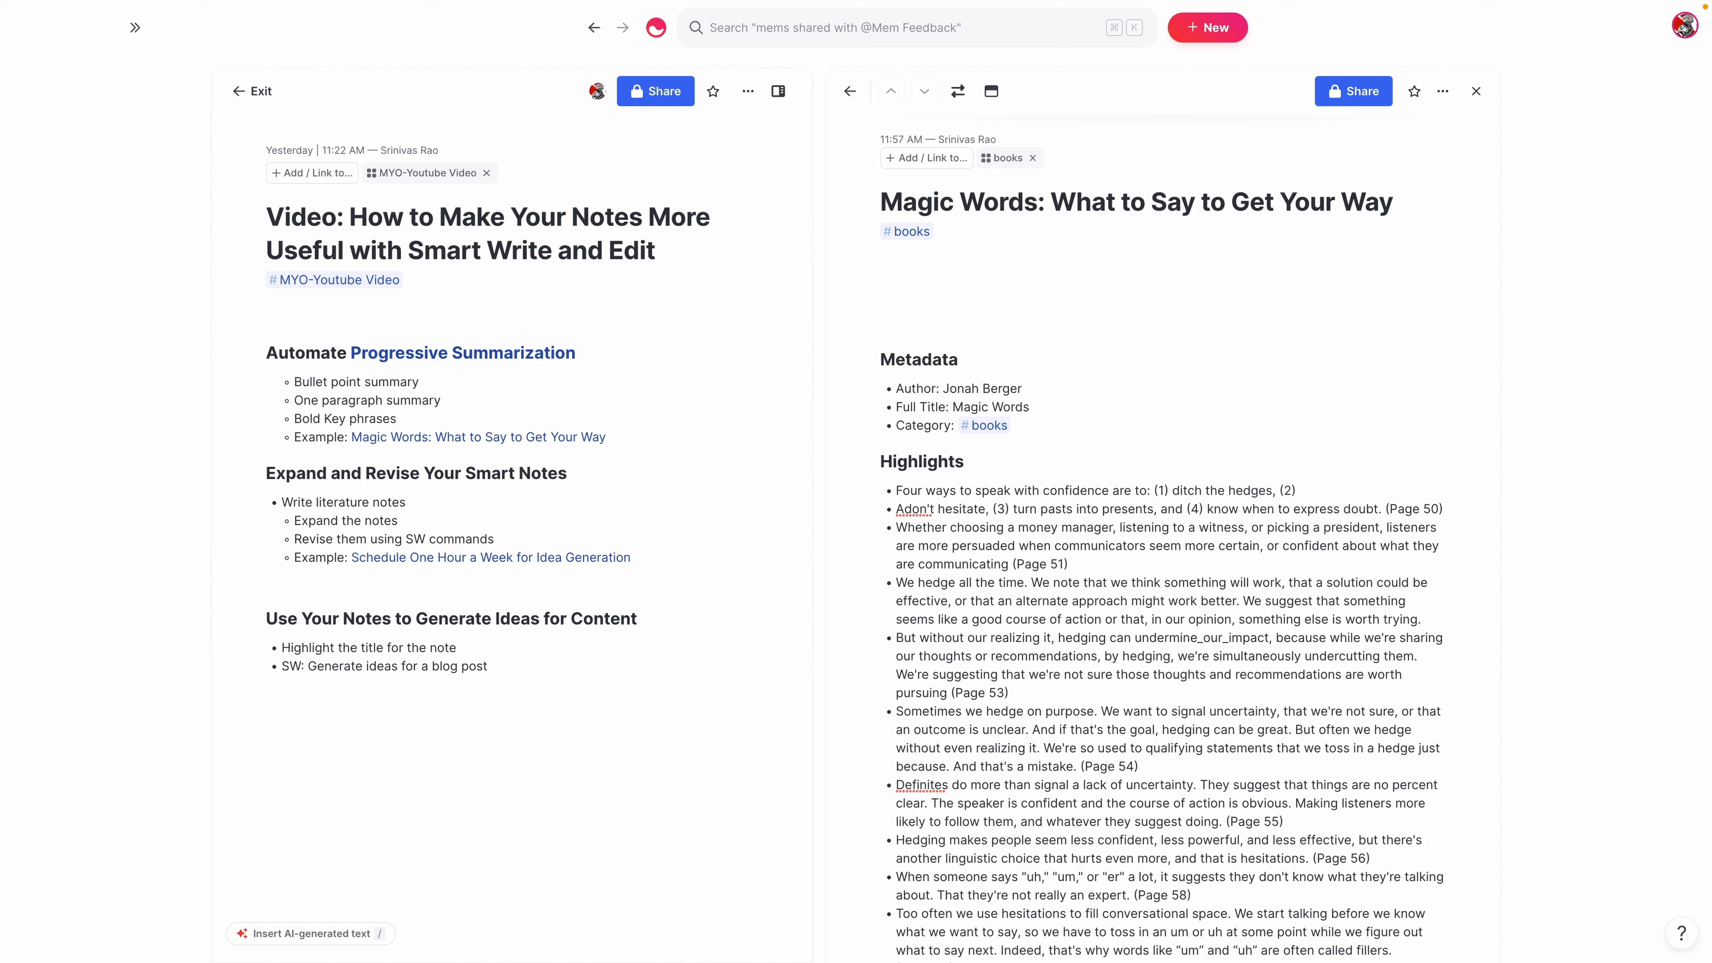
Step: Generate a summary above the Metadata section with the Smart Write prompt "one paragraph summary"
scroll(1064, 314, down, 4)
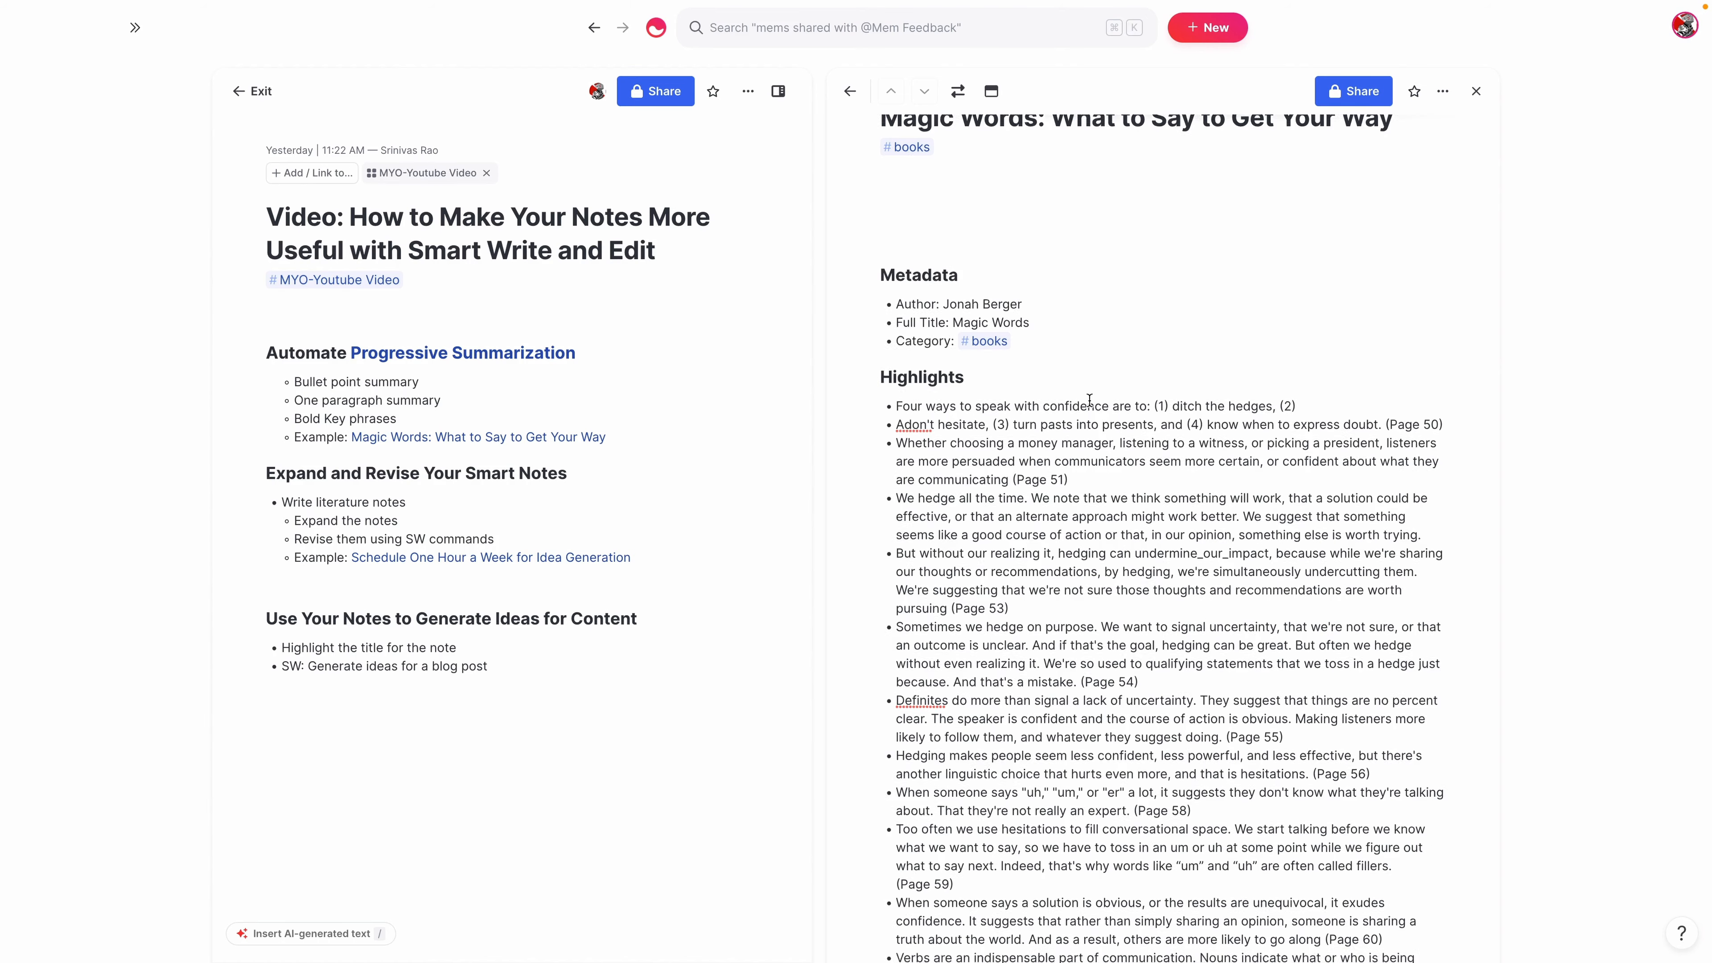
scroll(1094, 420, down, 4)
scroll(1085, 408, up, 8)
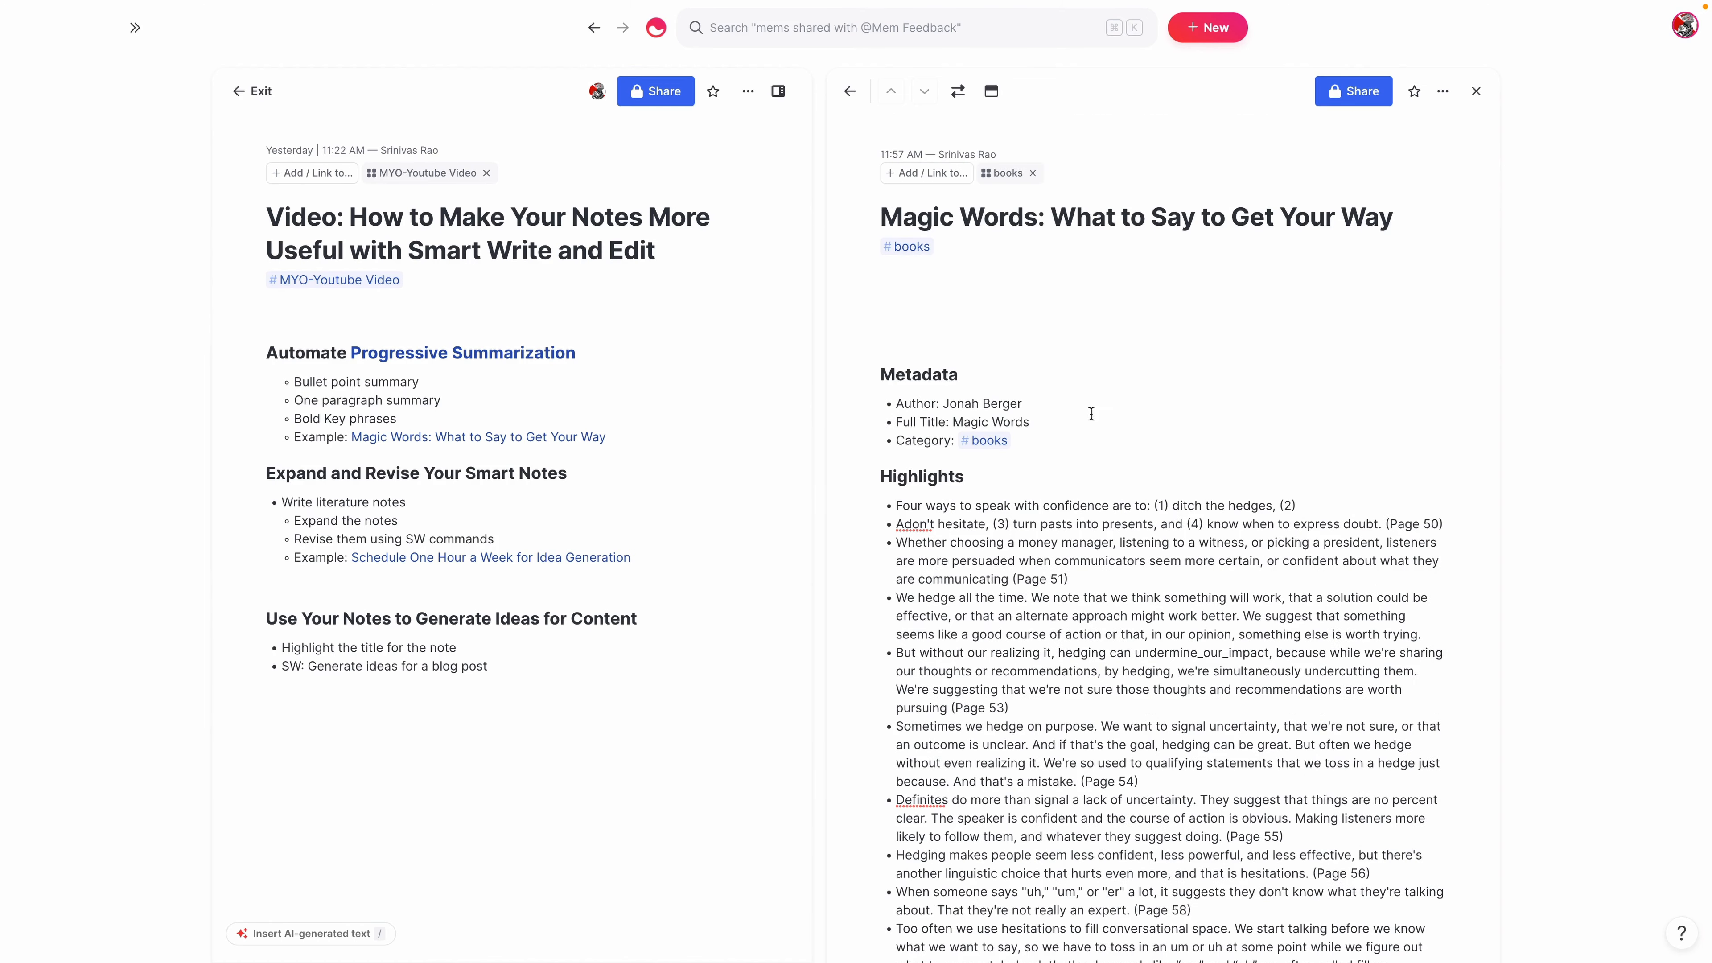
text(/)
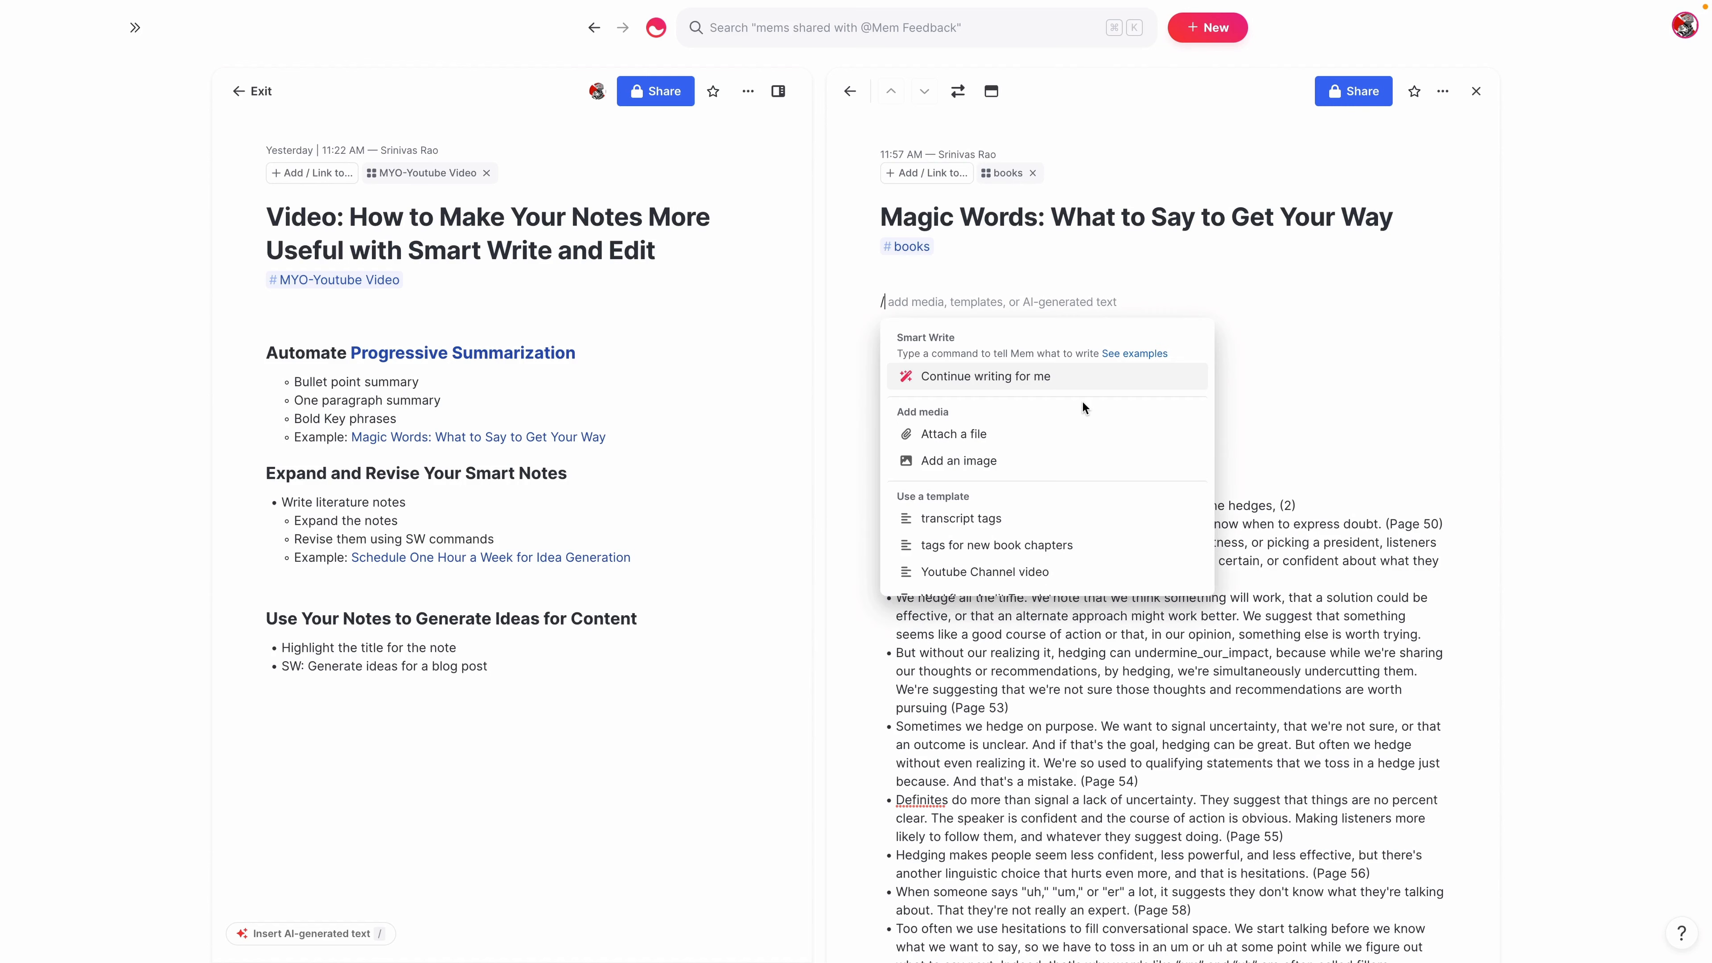
text(one paragrpah)
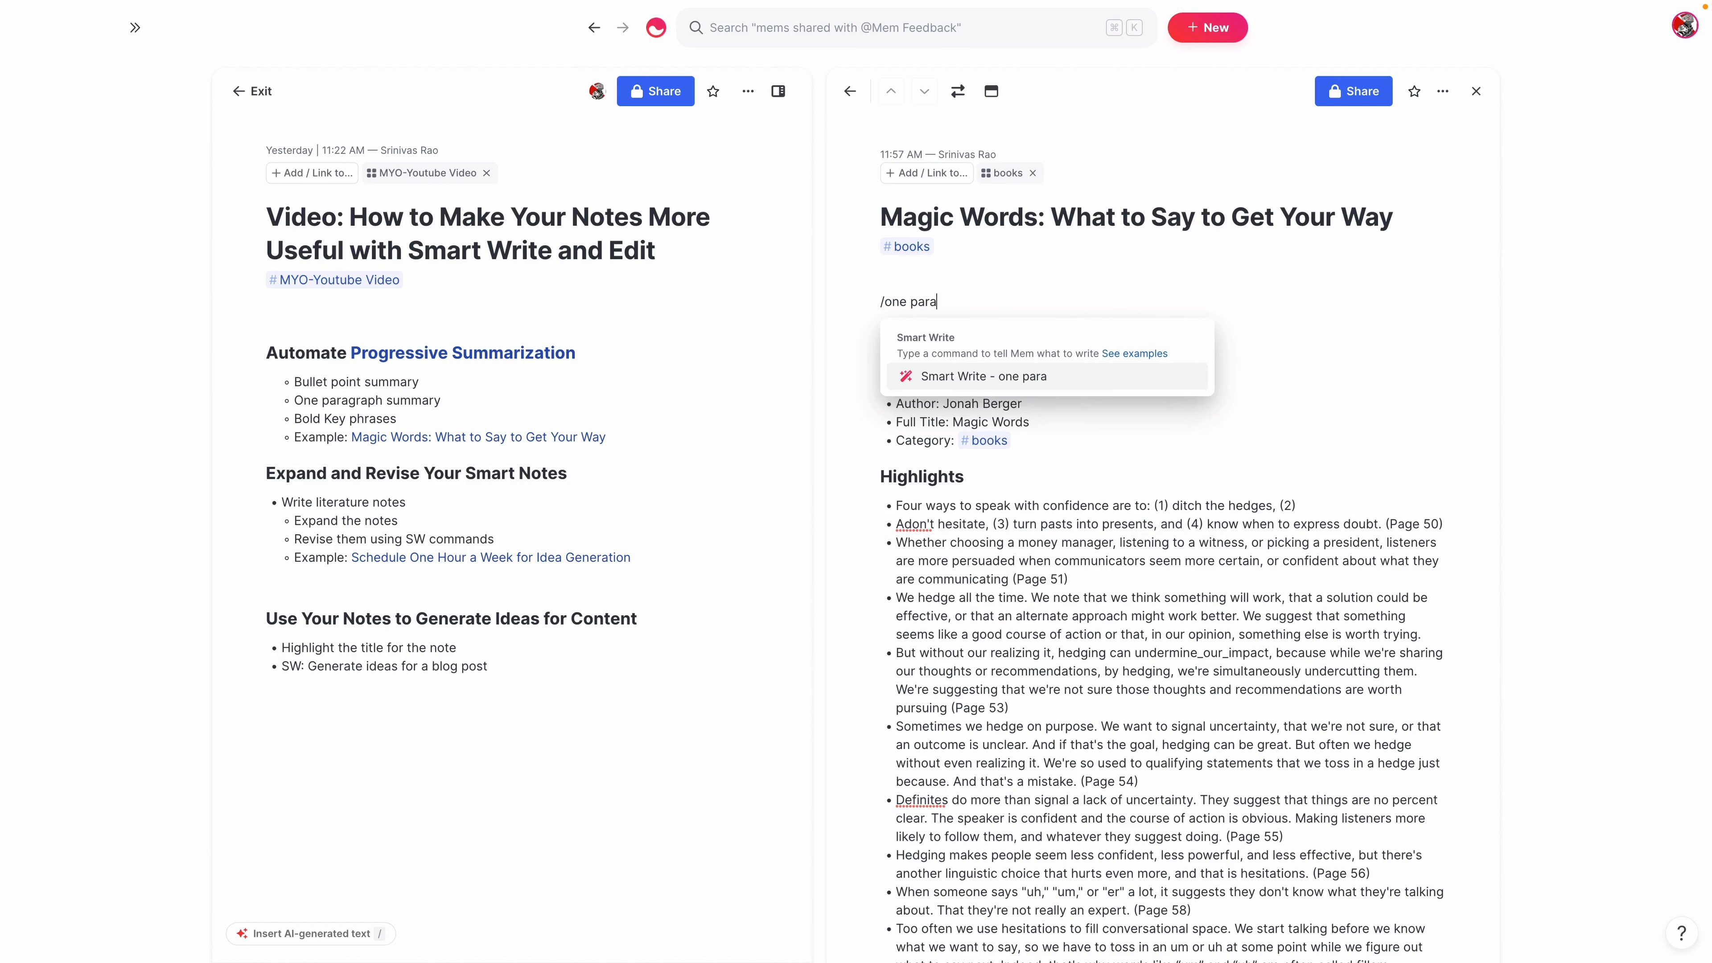
key(BackSpace)
key(BackSpace)
key(BackSpace)
text(aph summary)
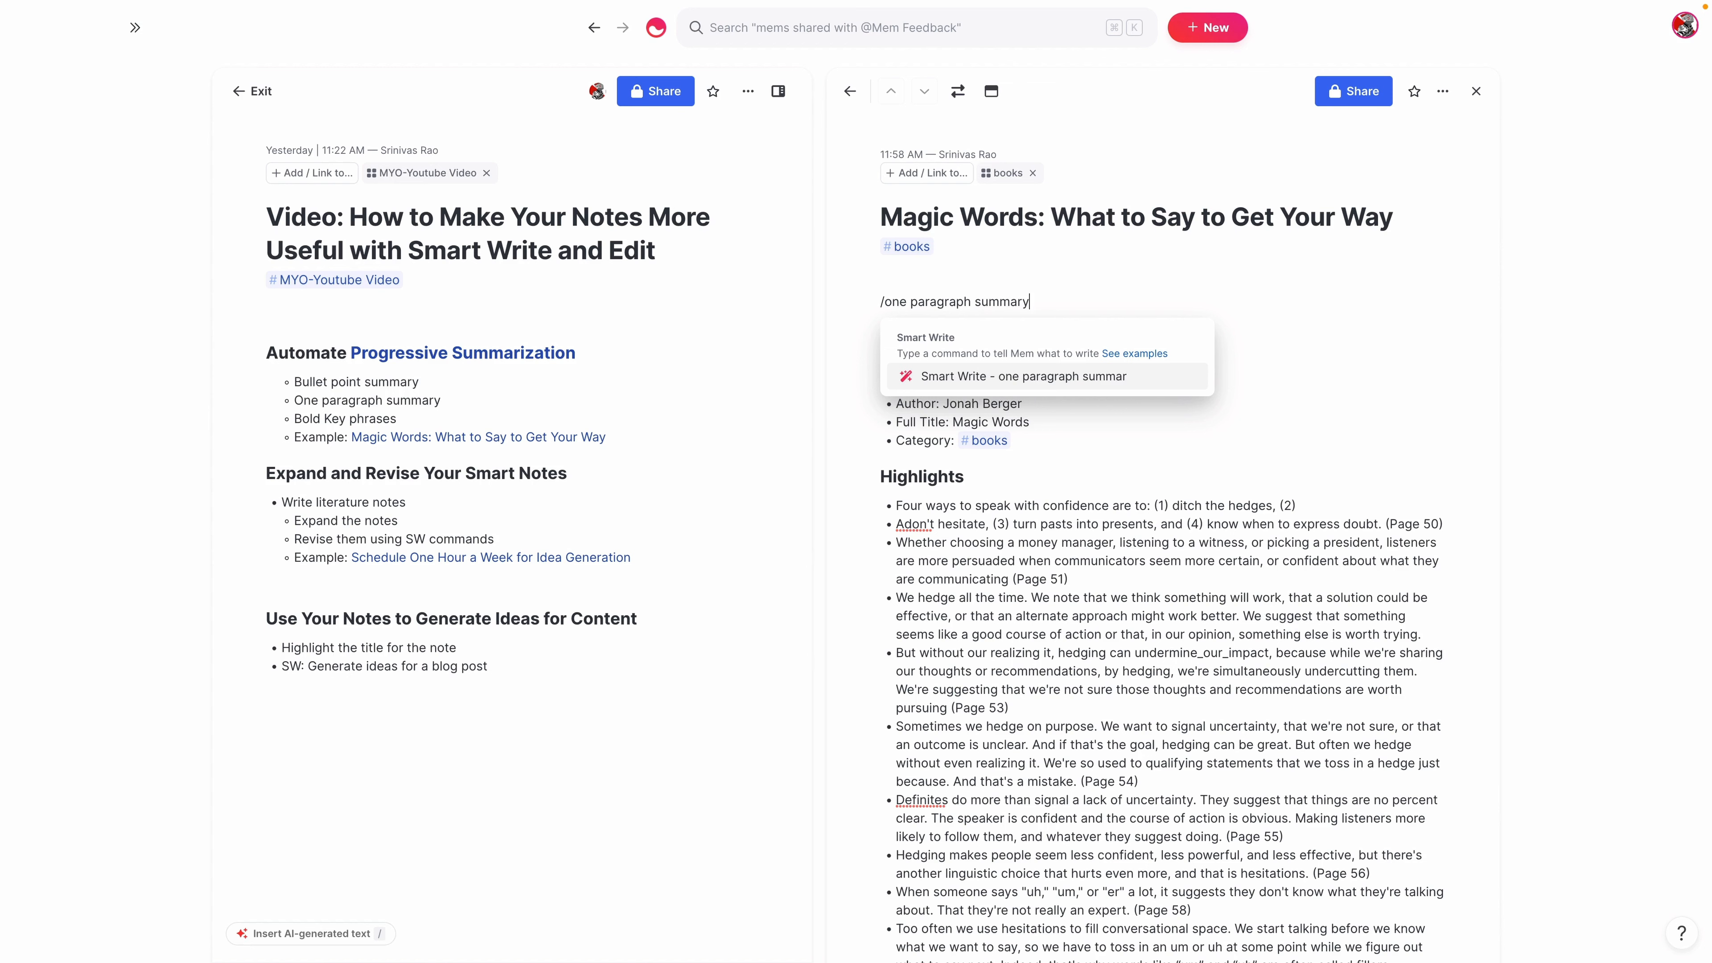
key(Return)
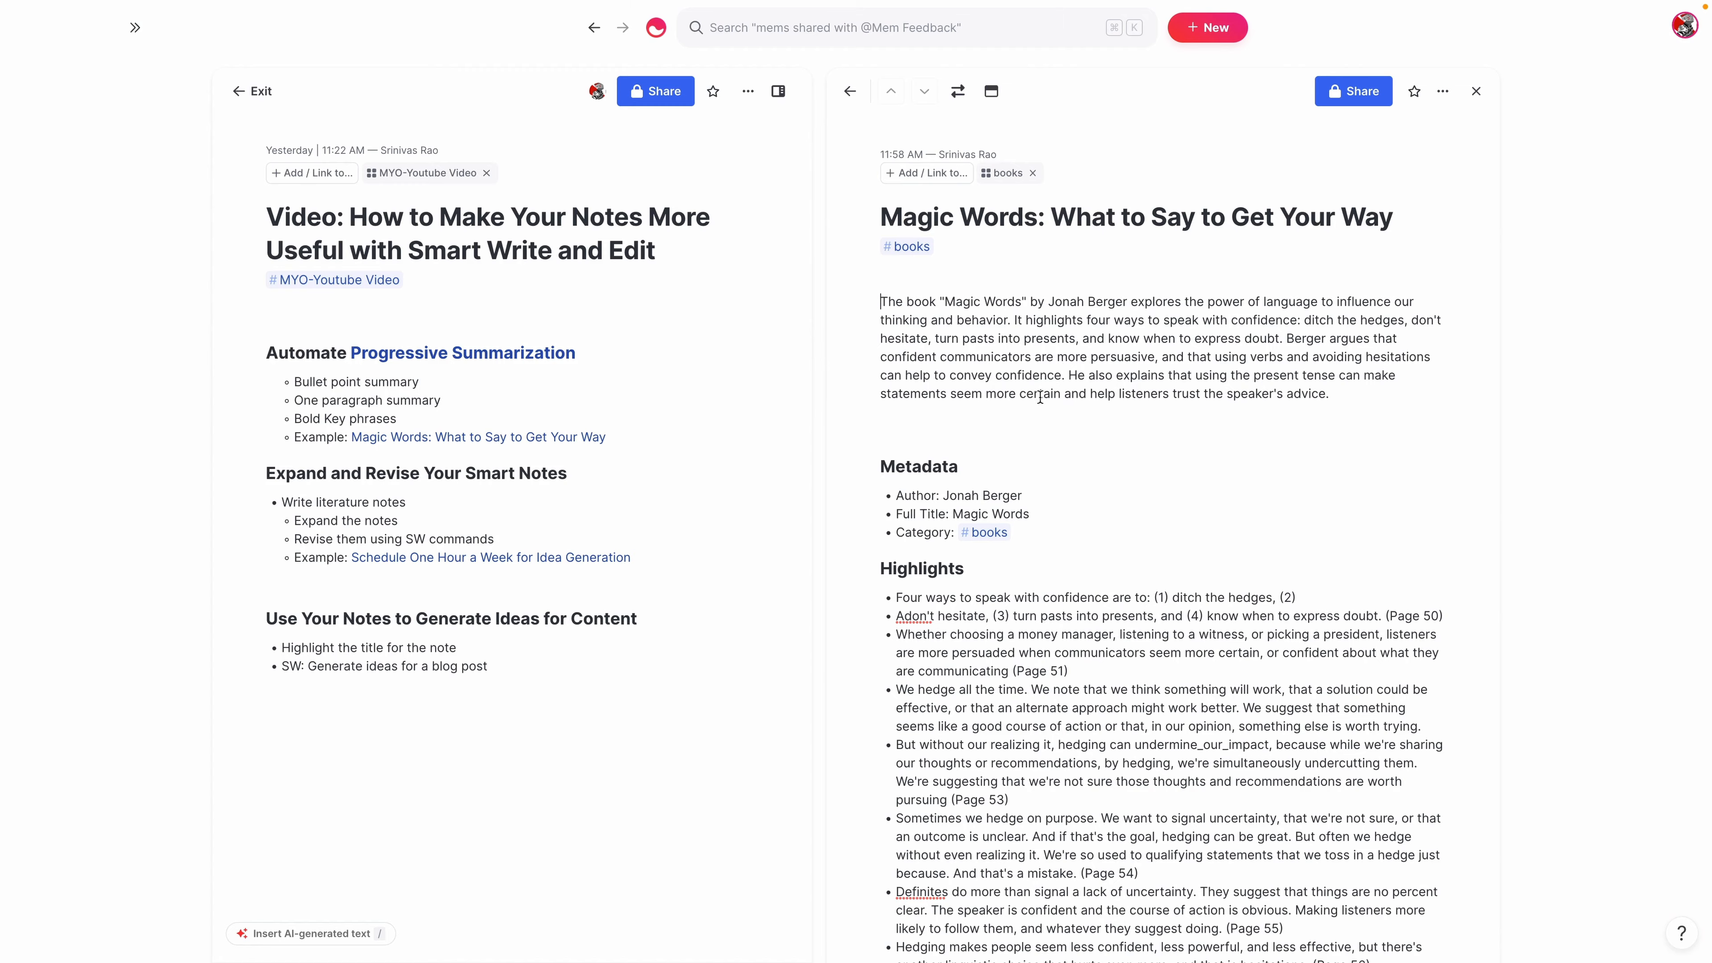
Step: Add three blank lines between the generated summary paragraph and the Metadata heading
scroll(1040, 398, down, 20)
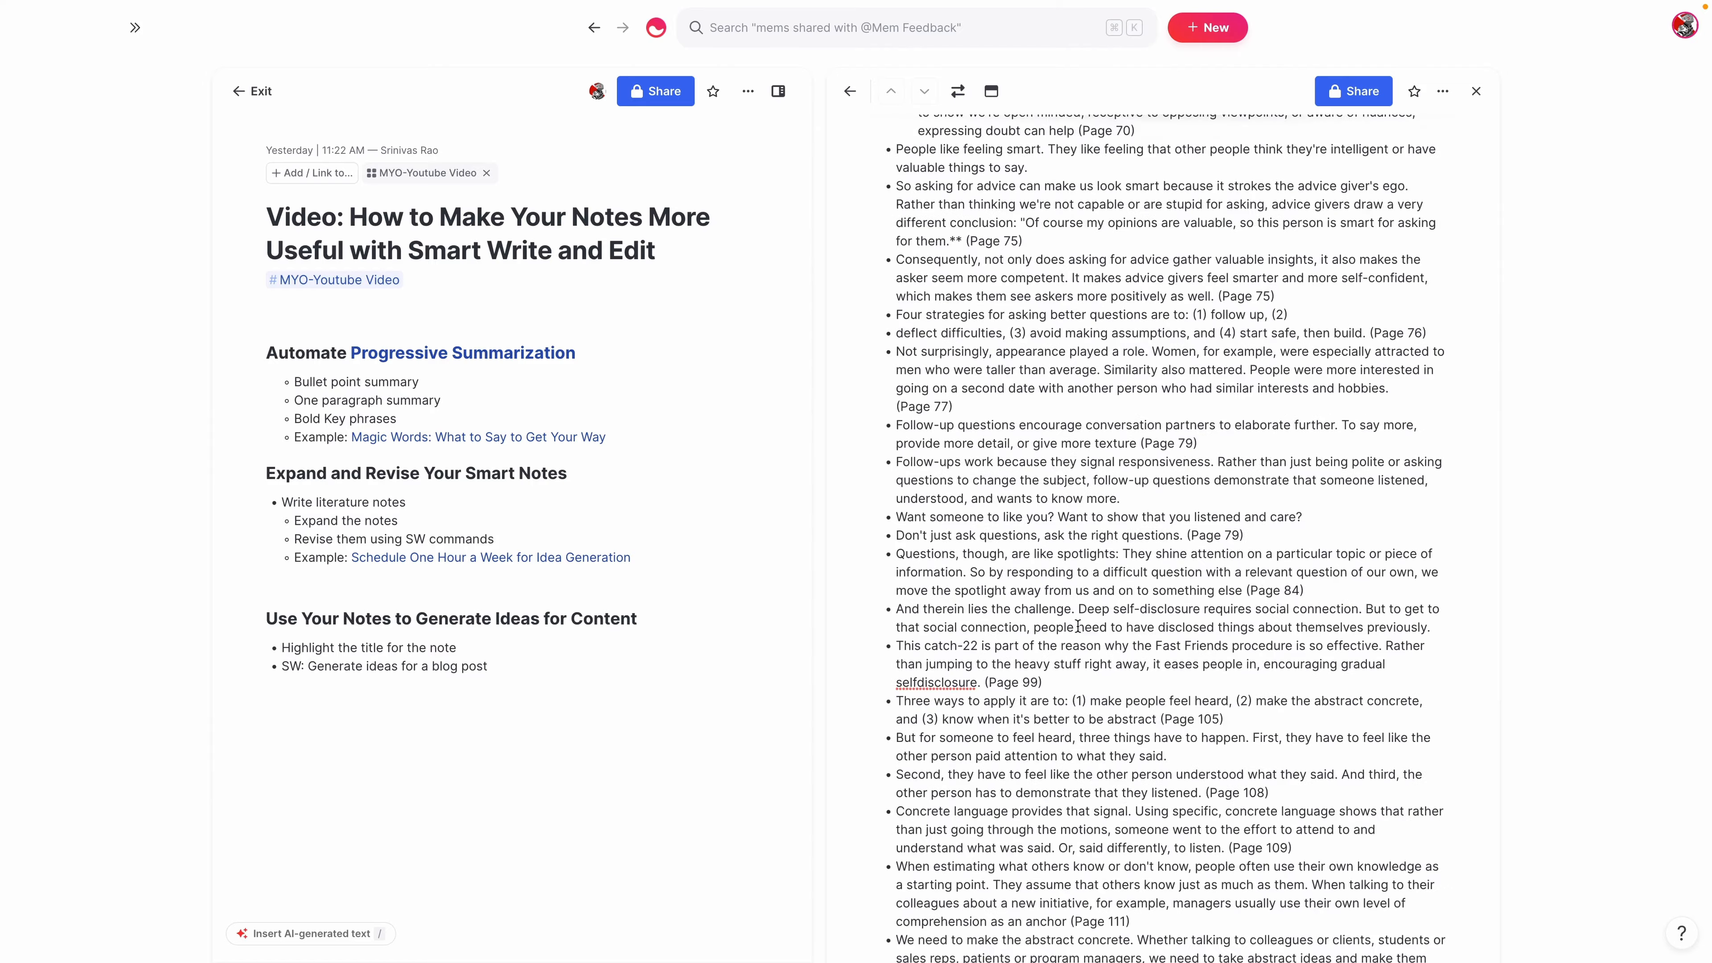
scroll(1077, 626, up, 20)
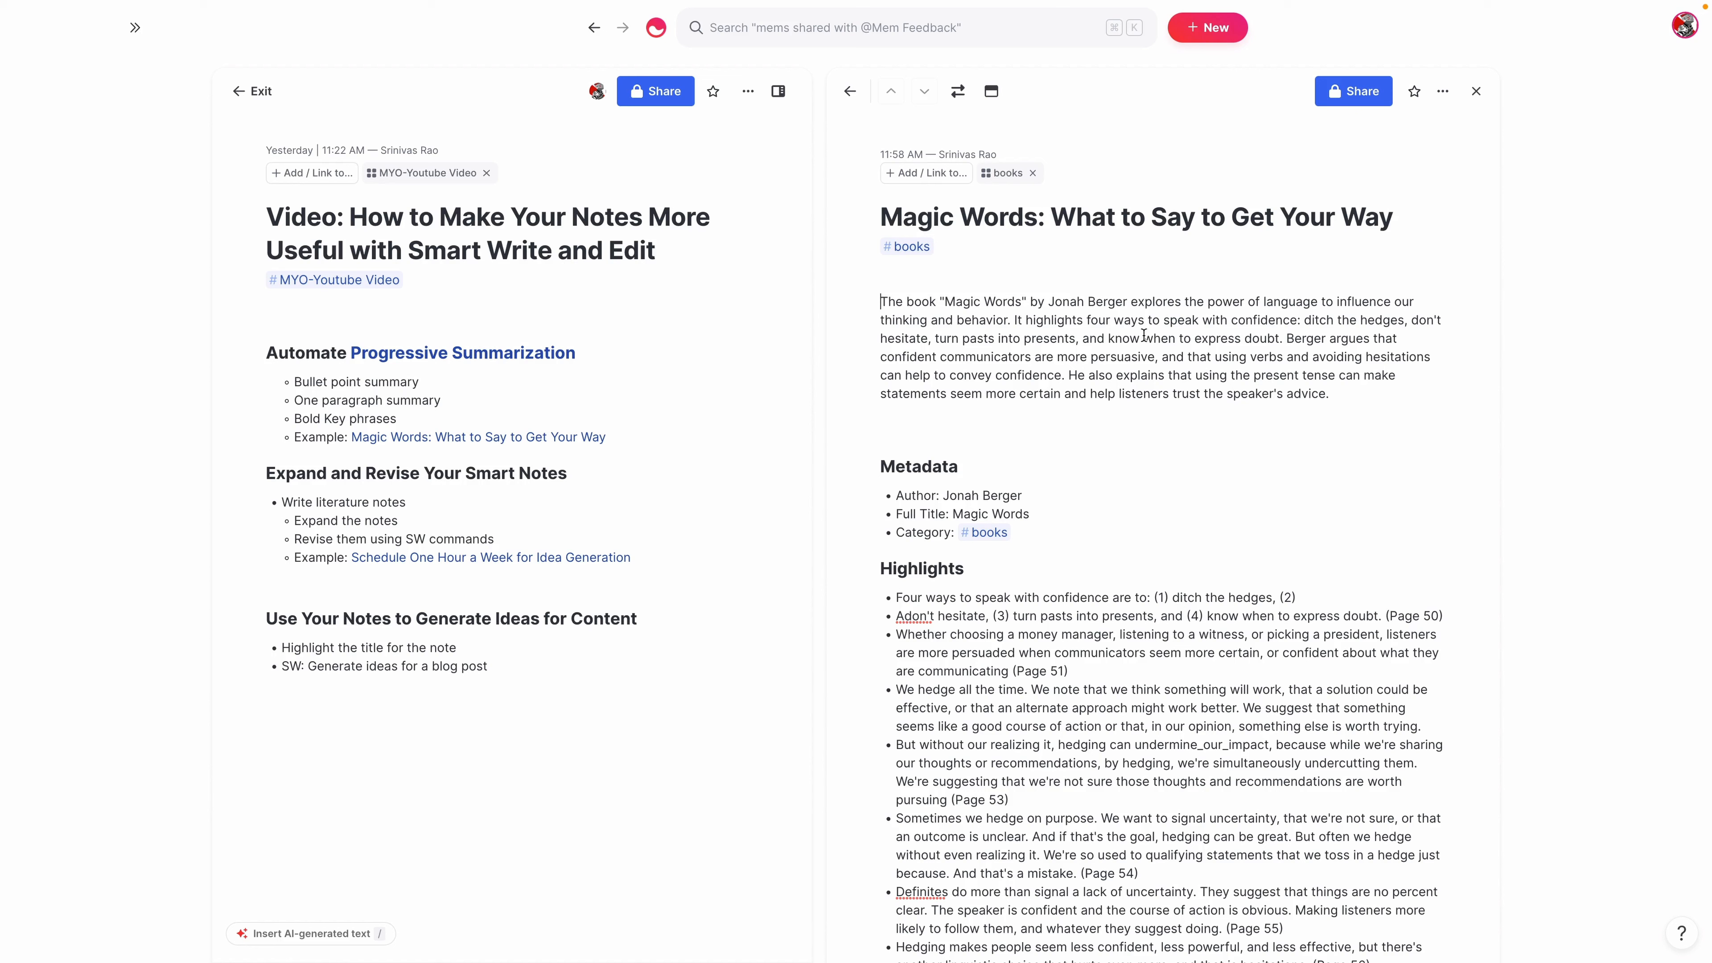
click(1166, 431)
key(Return)
key(Return)
key(Return)
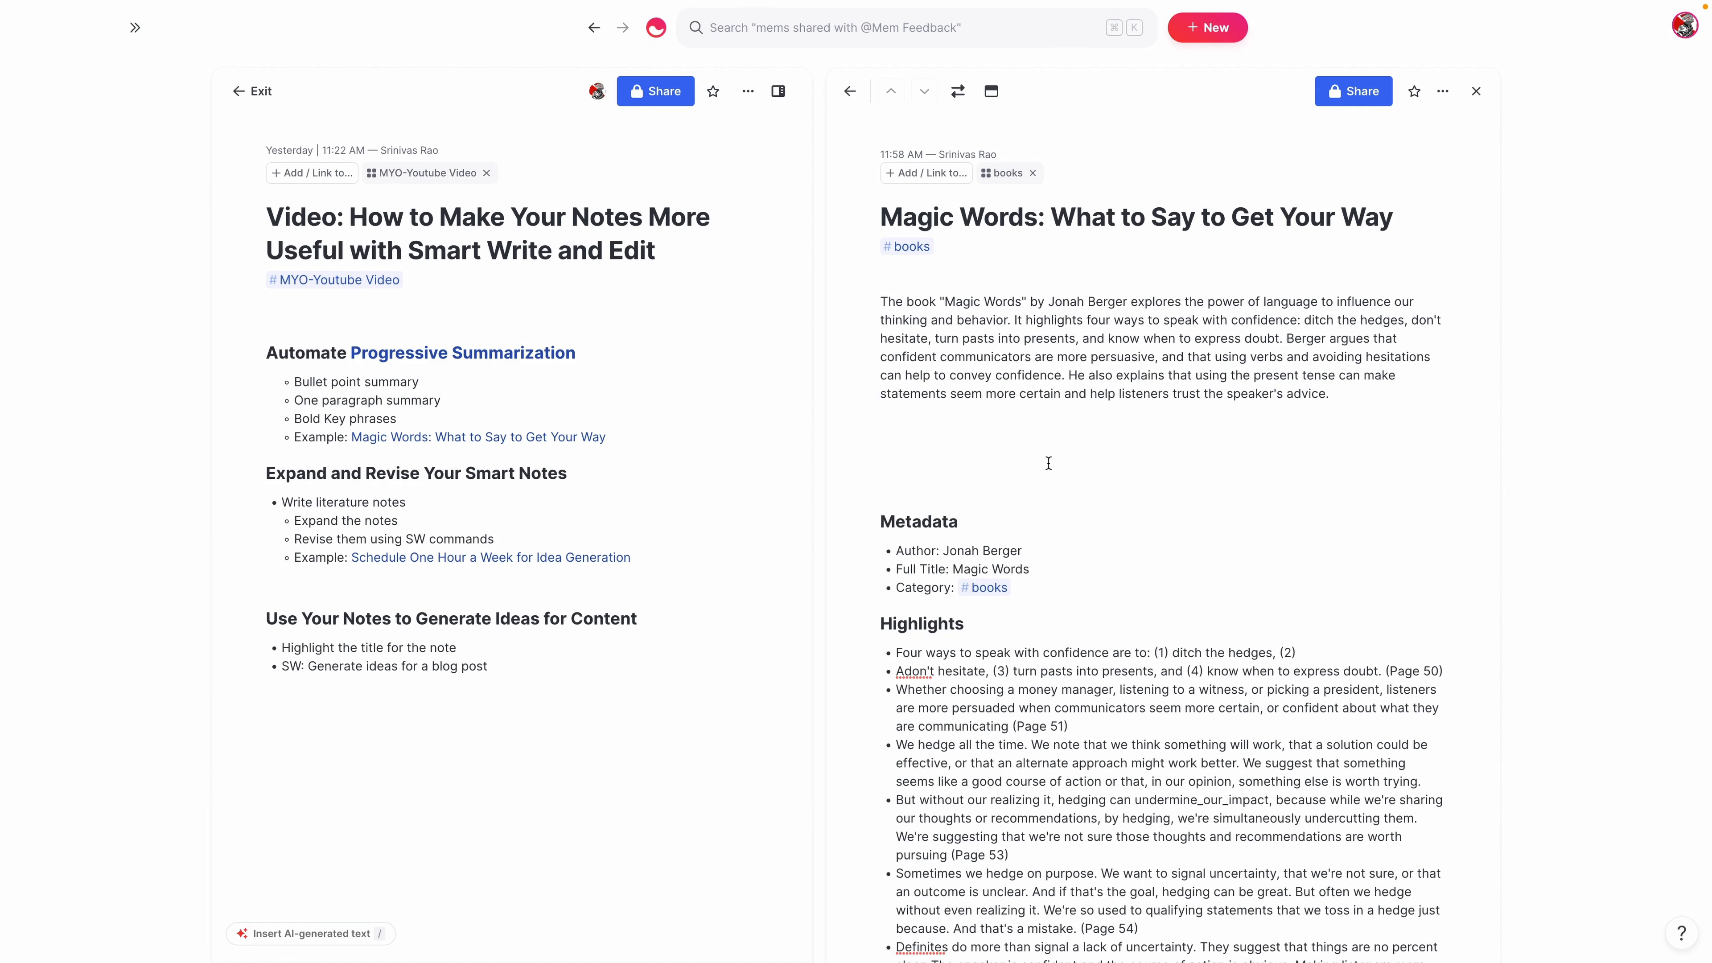
Step: Add the heading "Bullet list Summary" in the blank space between the summary paragraph and the Metadata section
click(953, 449)
text(@@@)
key(BackSpace)
key(BackSpace)
key(BackSpace)
text(#)
key(BackSpace)
key(Return)
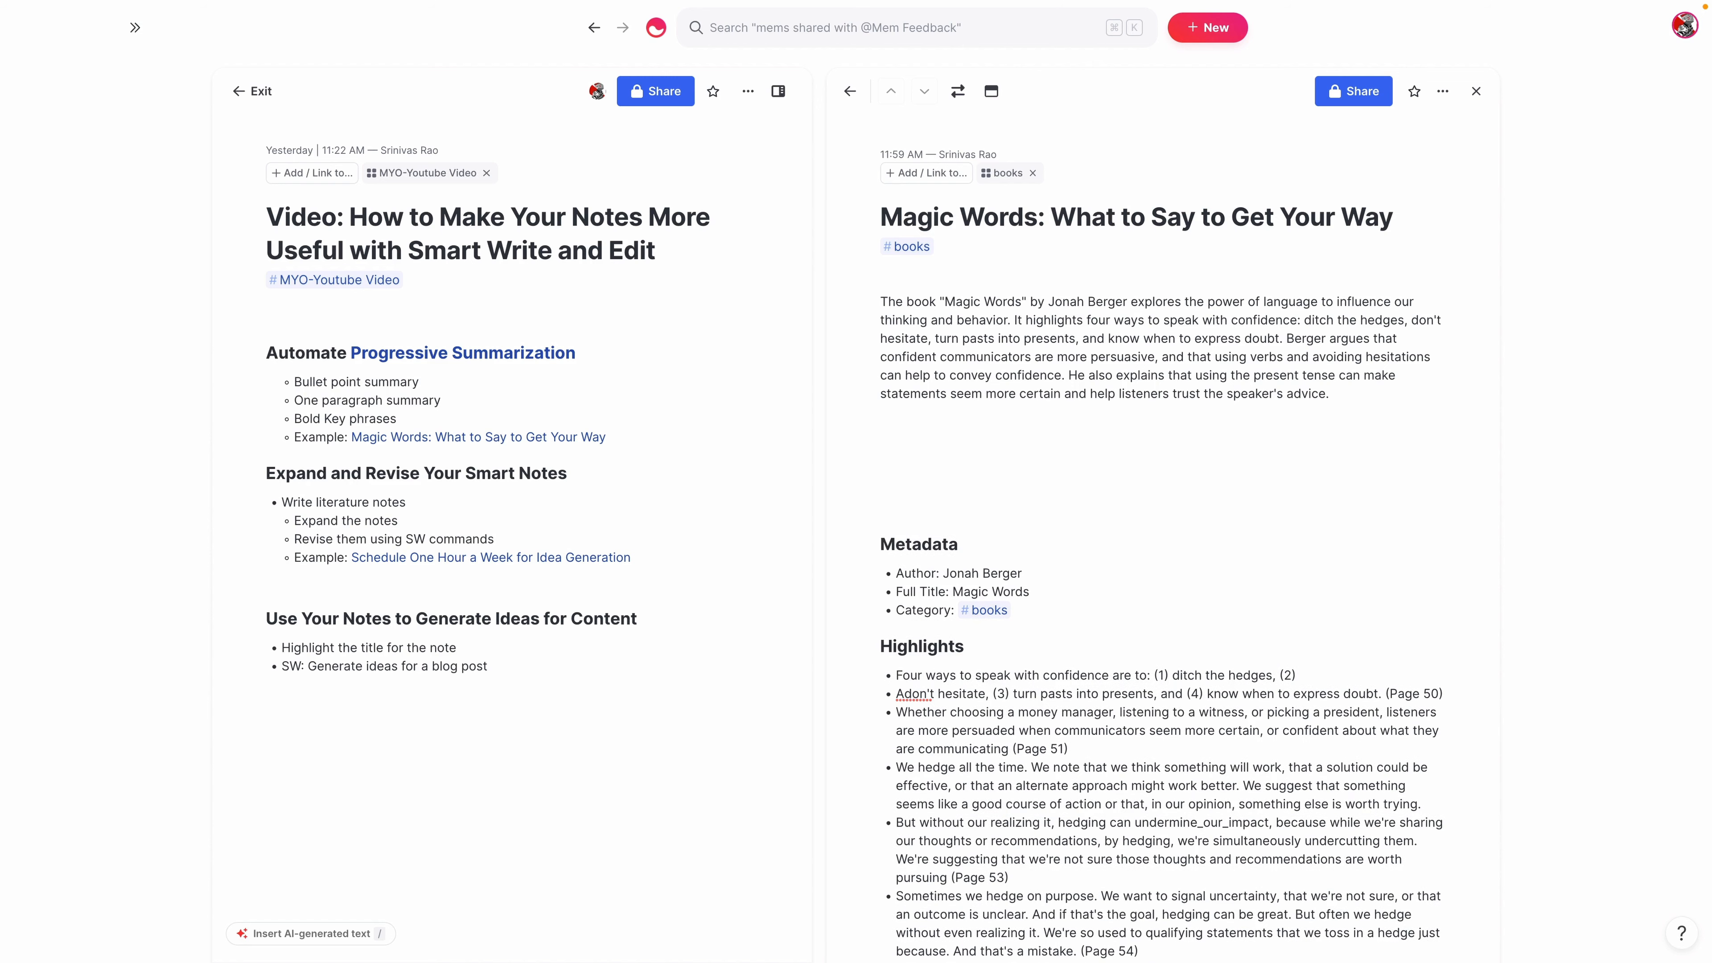
text(Bullet list Summary)
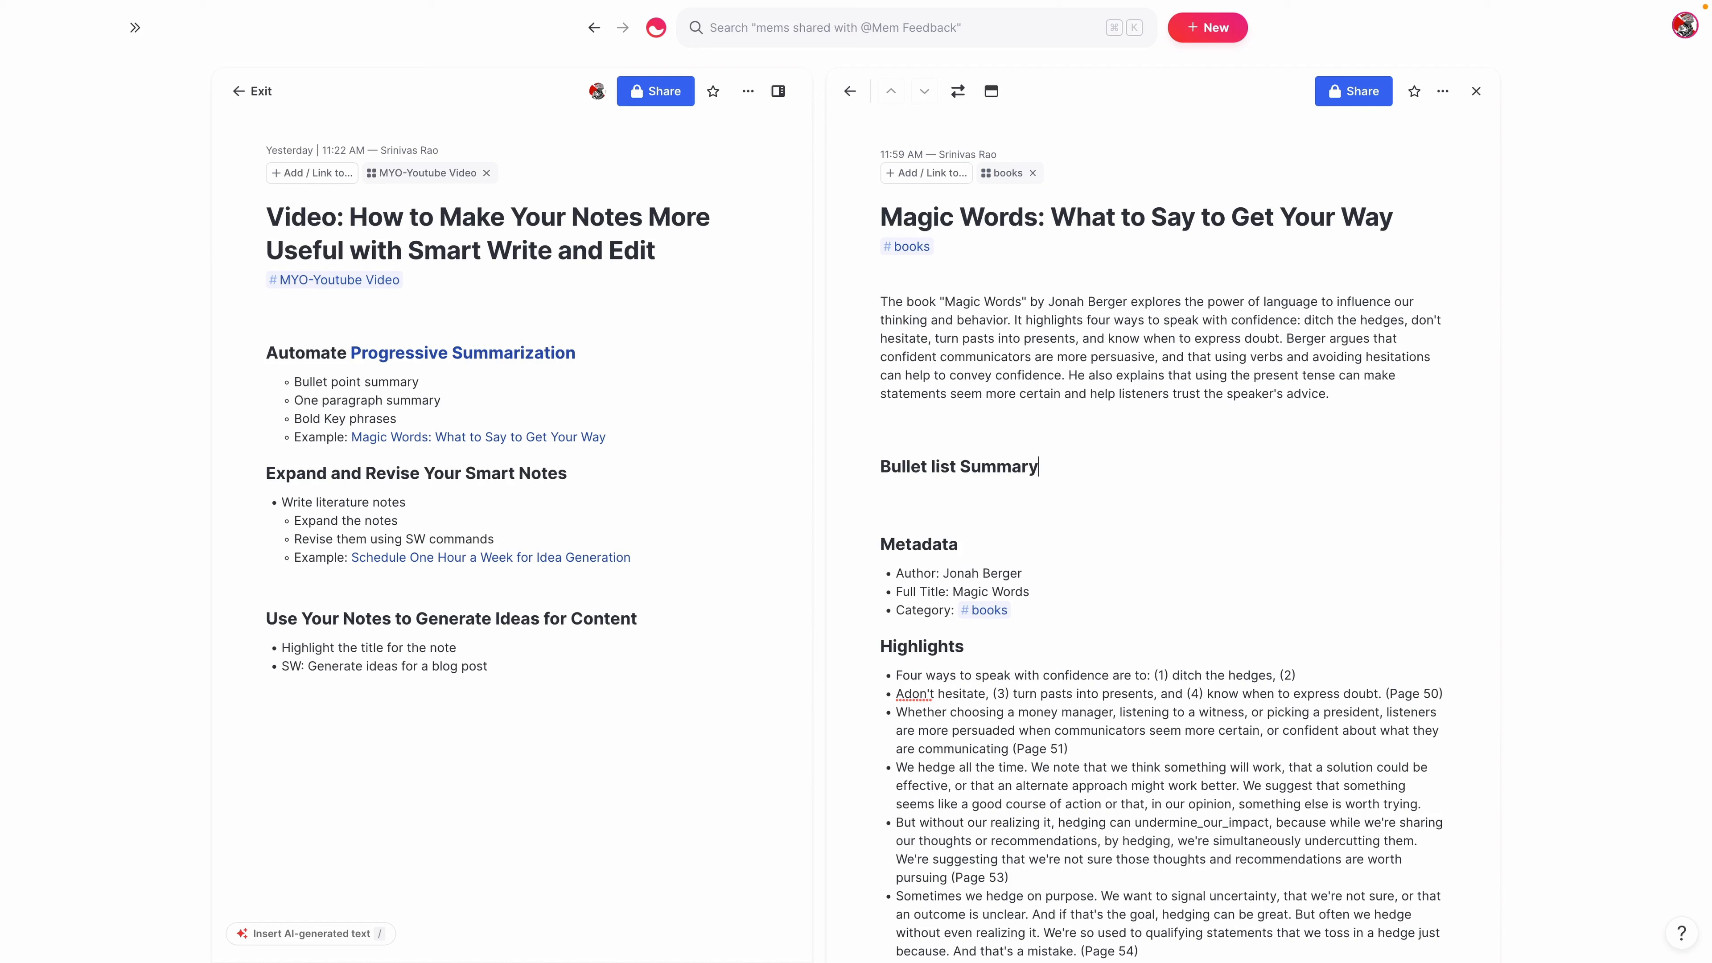
Step: Start a bulleted list under the "Bullet list Summary" heading and fill it with the Smart Write prompt "10 bullets summary"
key(Return)
text(- )
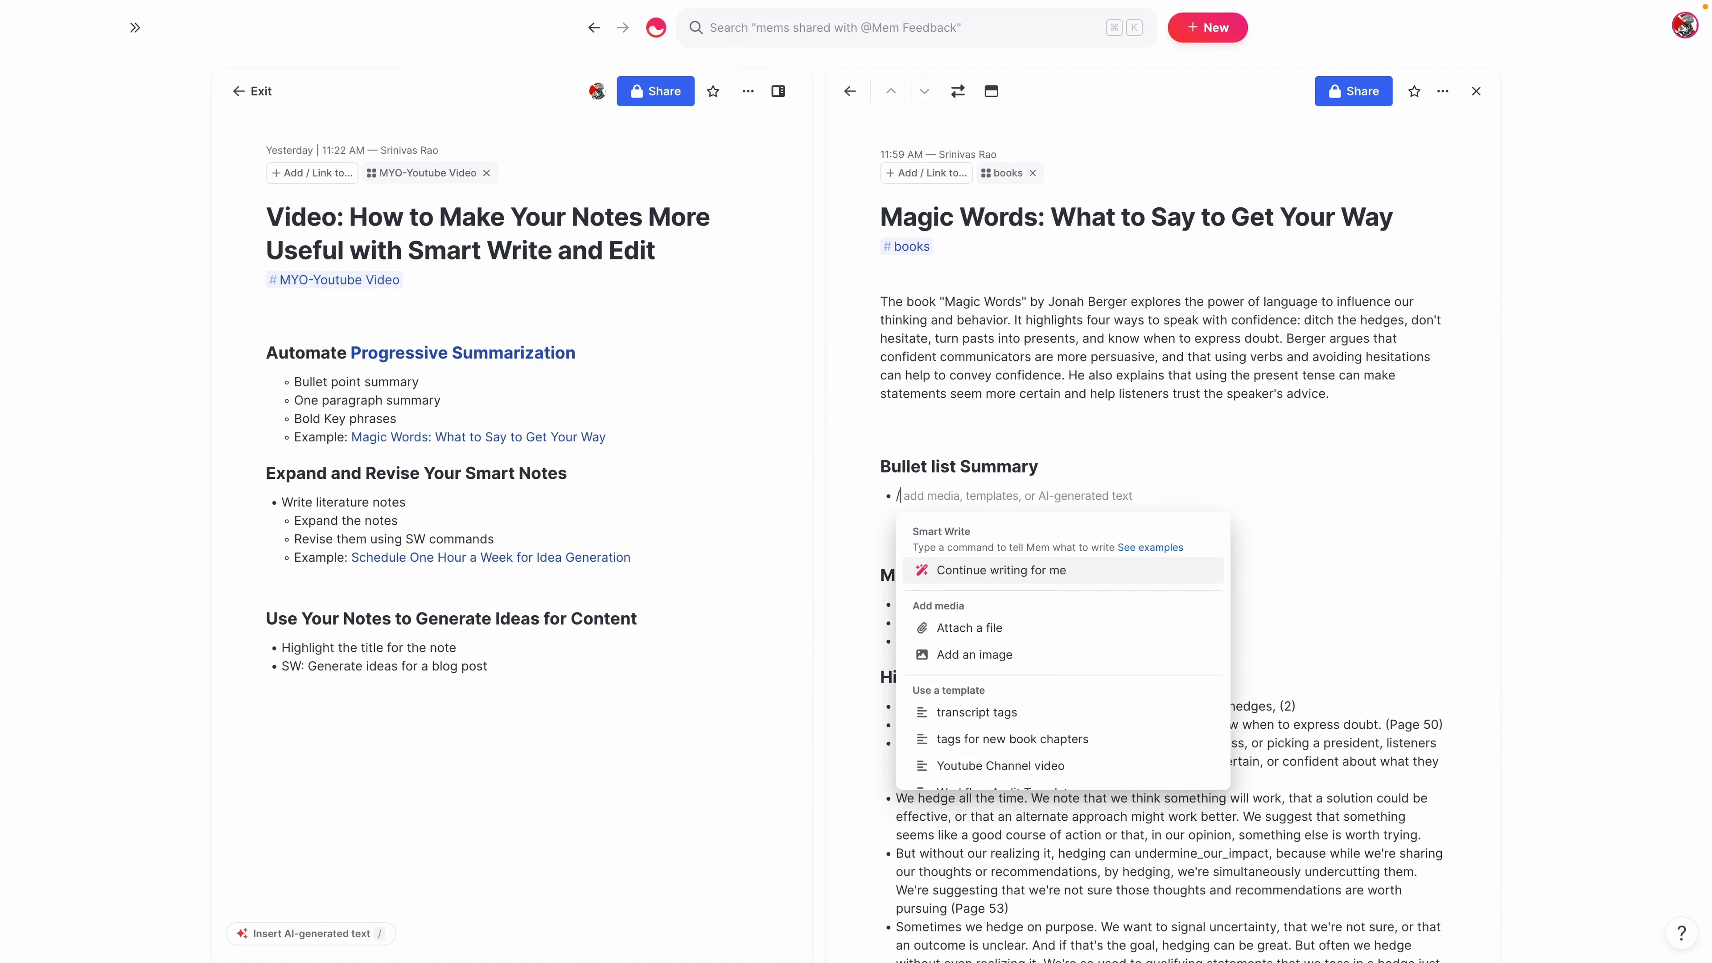
text(/10 bullet)
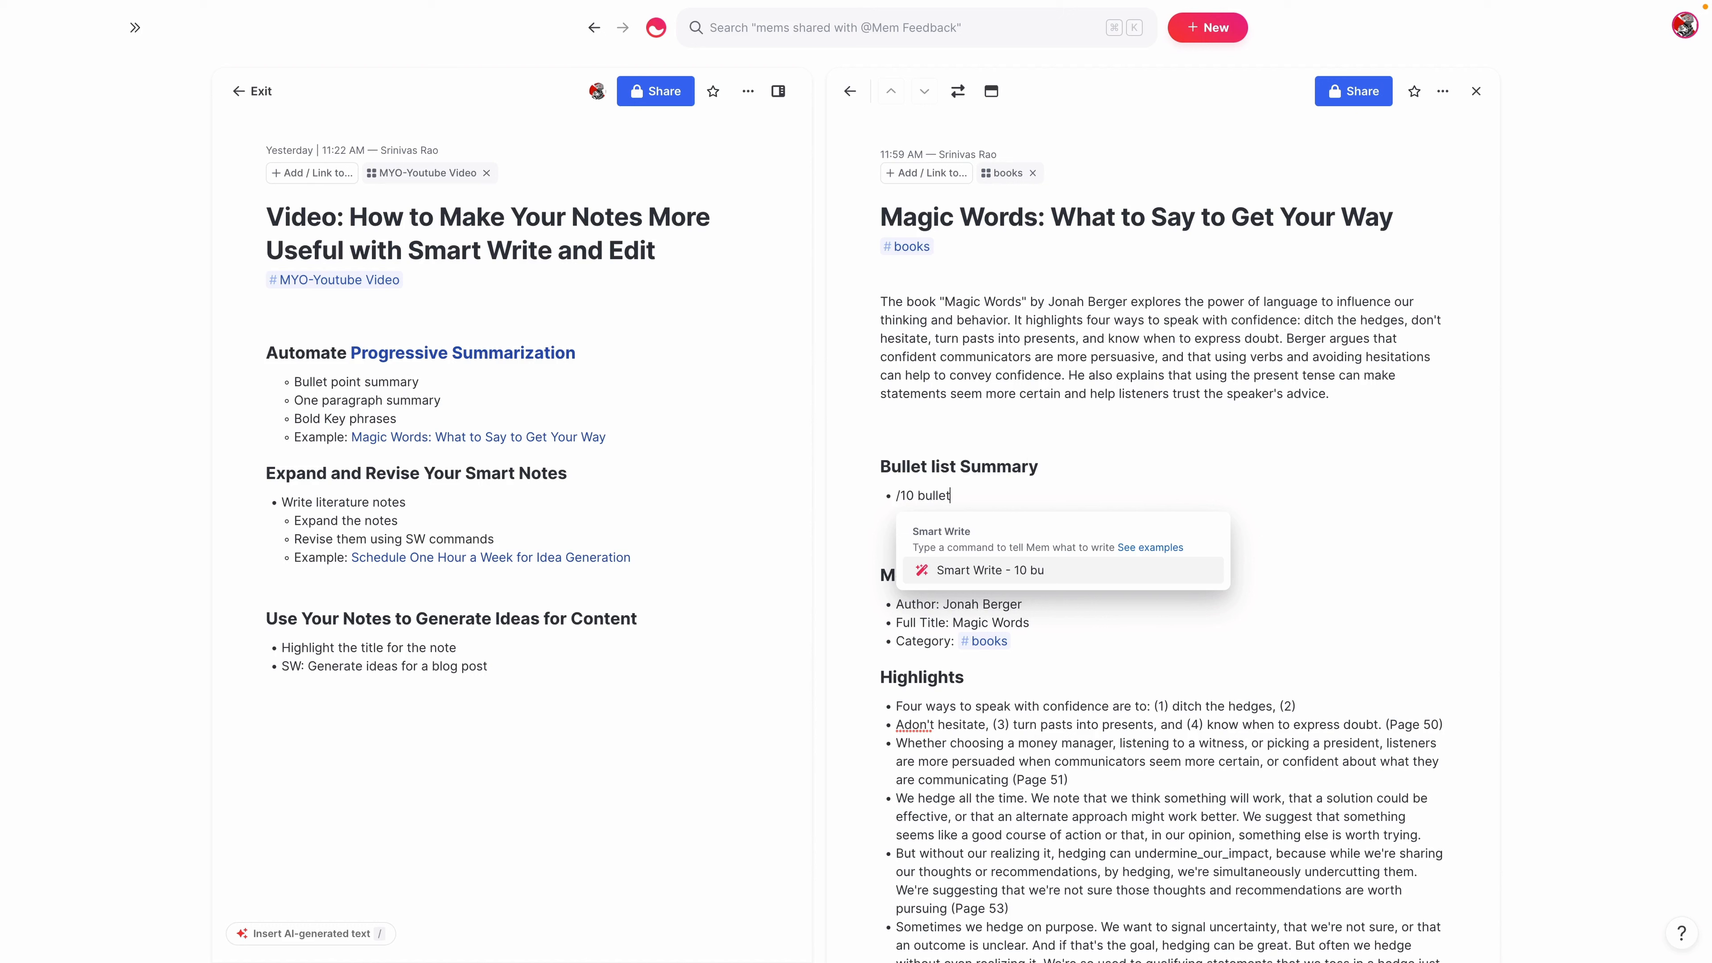
text(s summary)
key(Return)
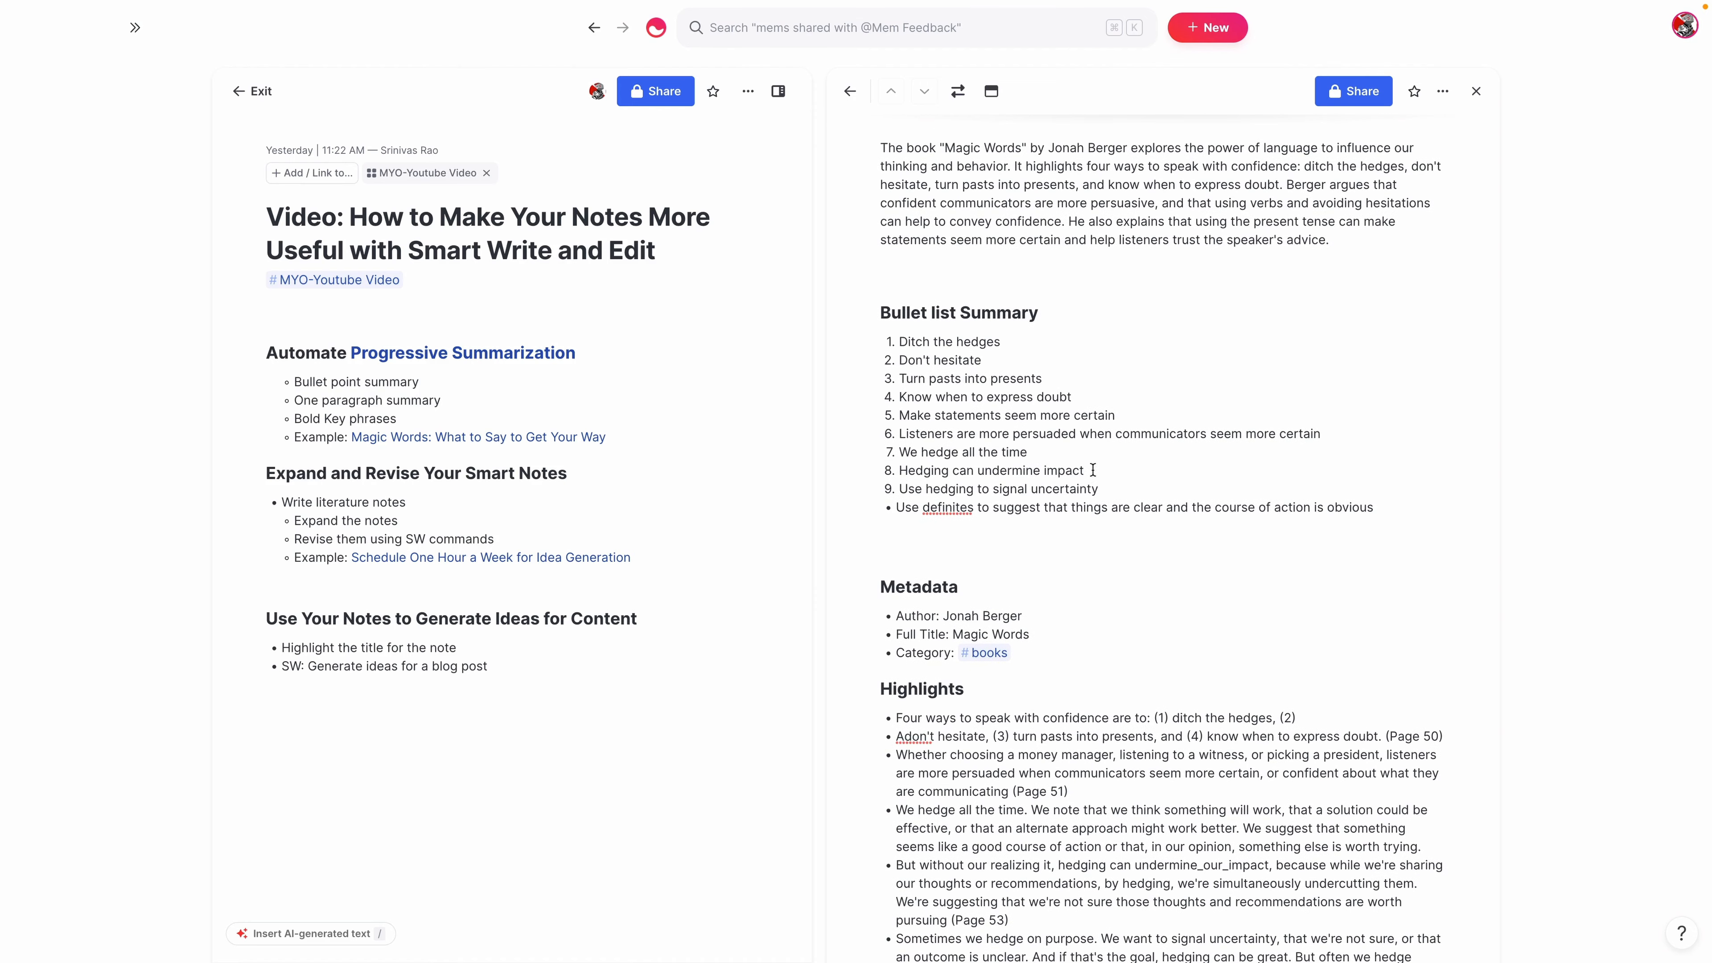
Step: Review the generated bullet list summary alongside the summary paragraph and the first book highlights
scroll(1106, 409, down, 1)
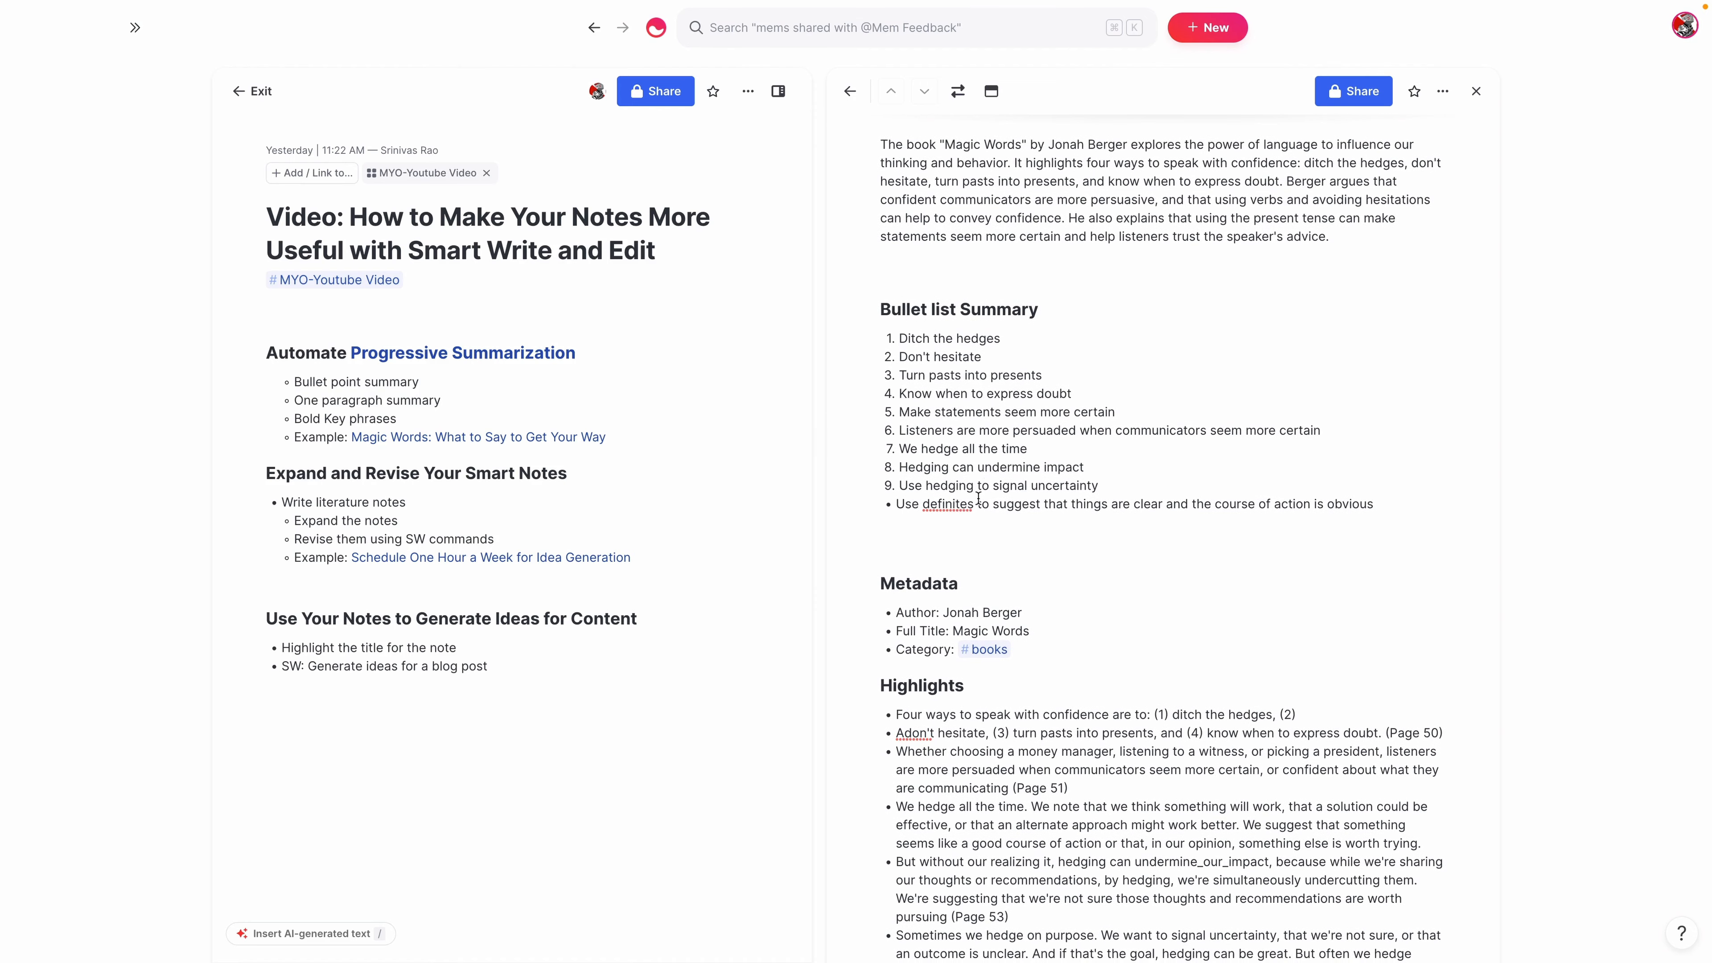
scroll(1155, 513, down, 1)
scroll(1146, 505, down, 3)
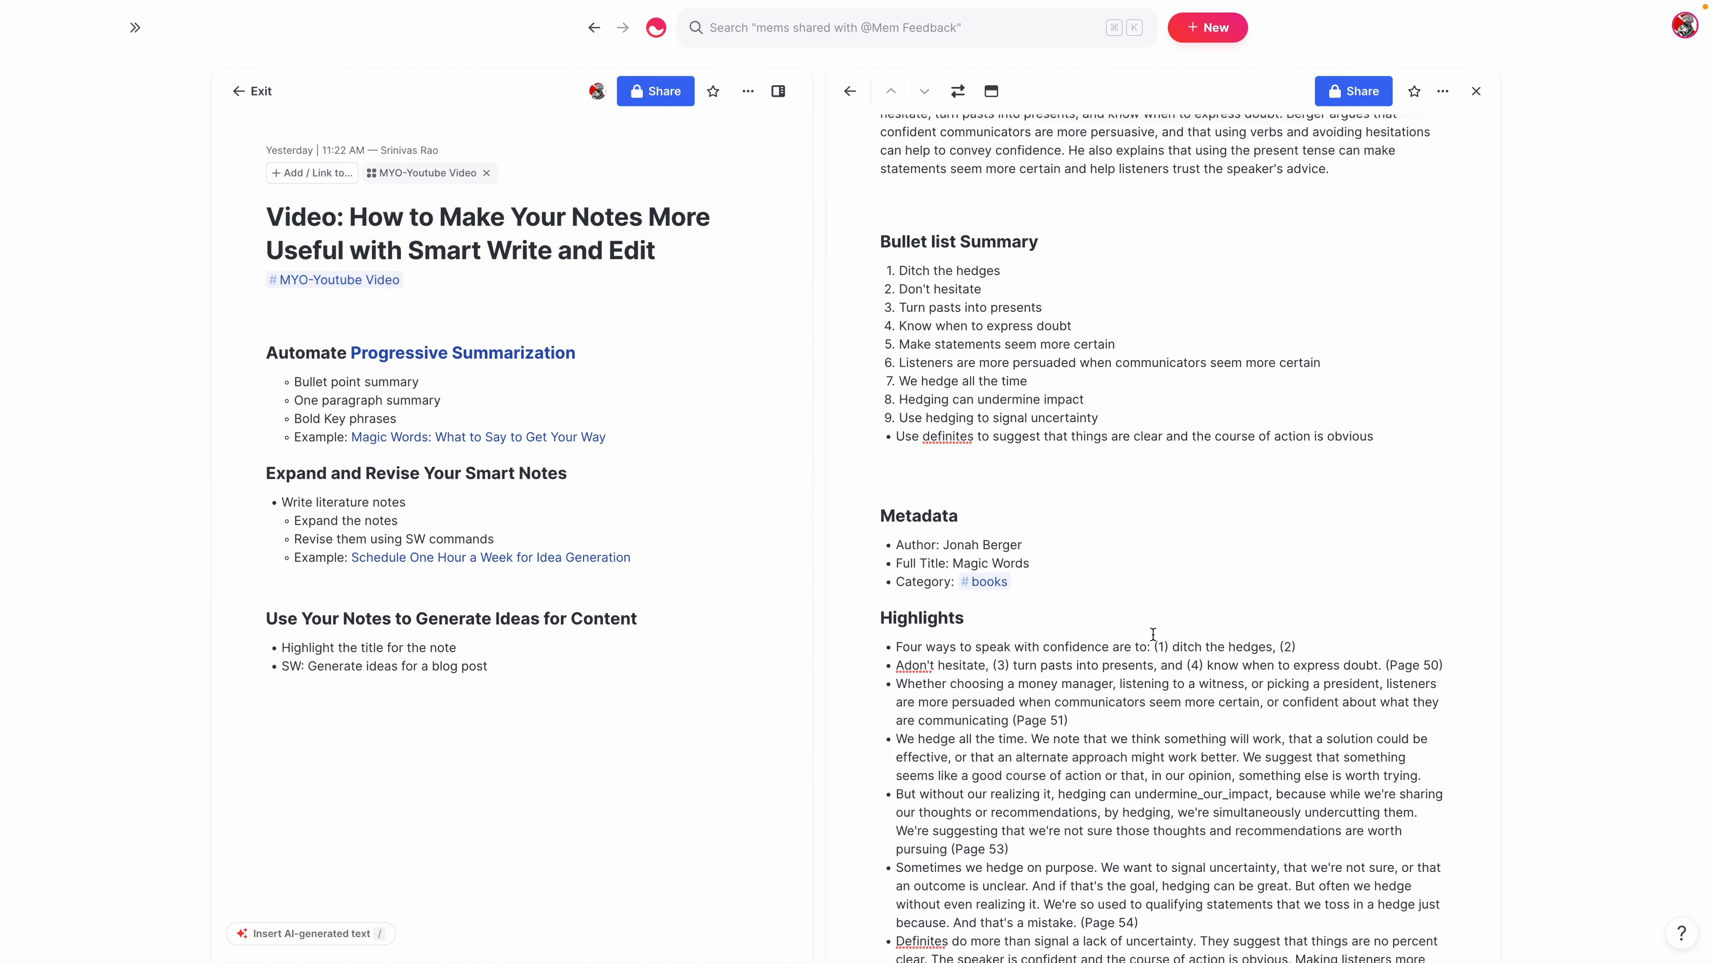
scroll(1135, 739, up, 5)
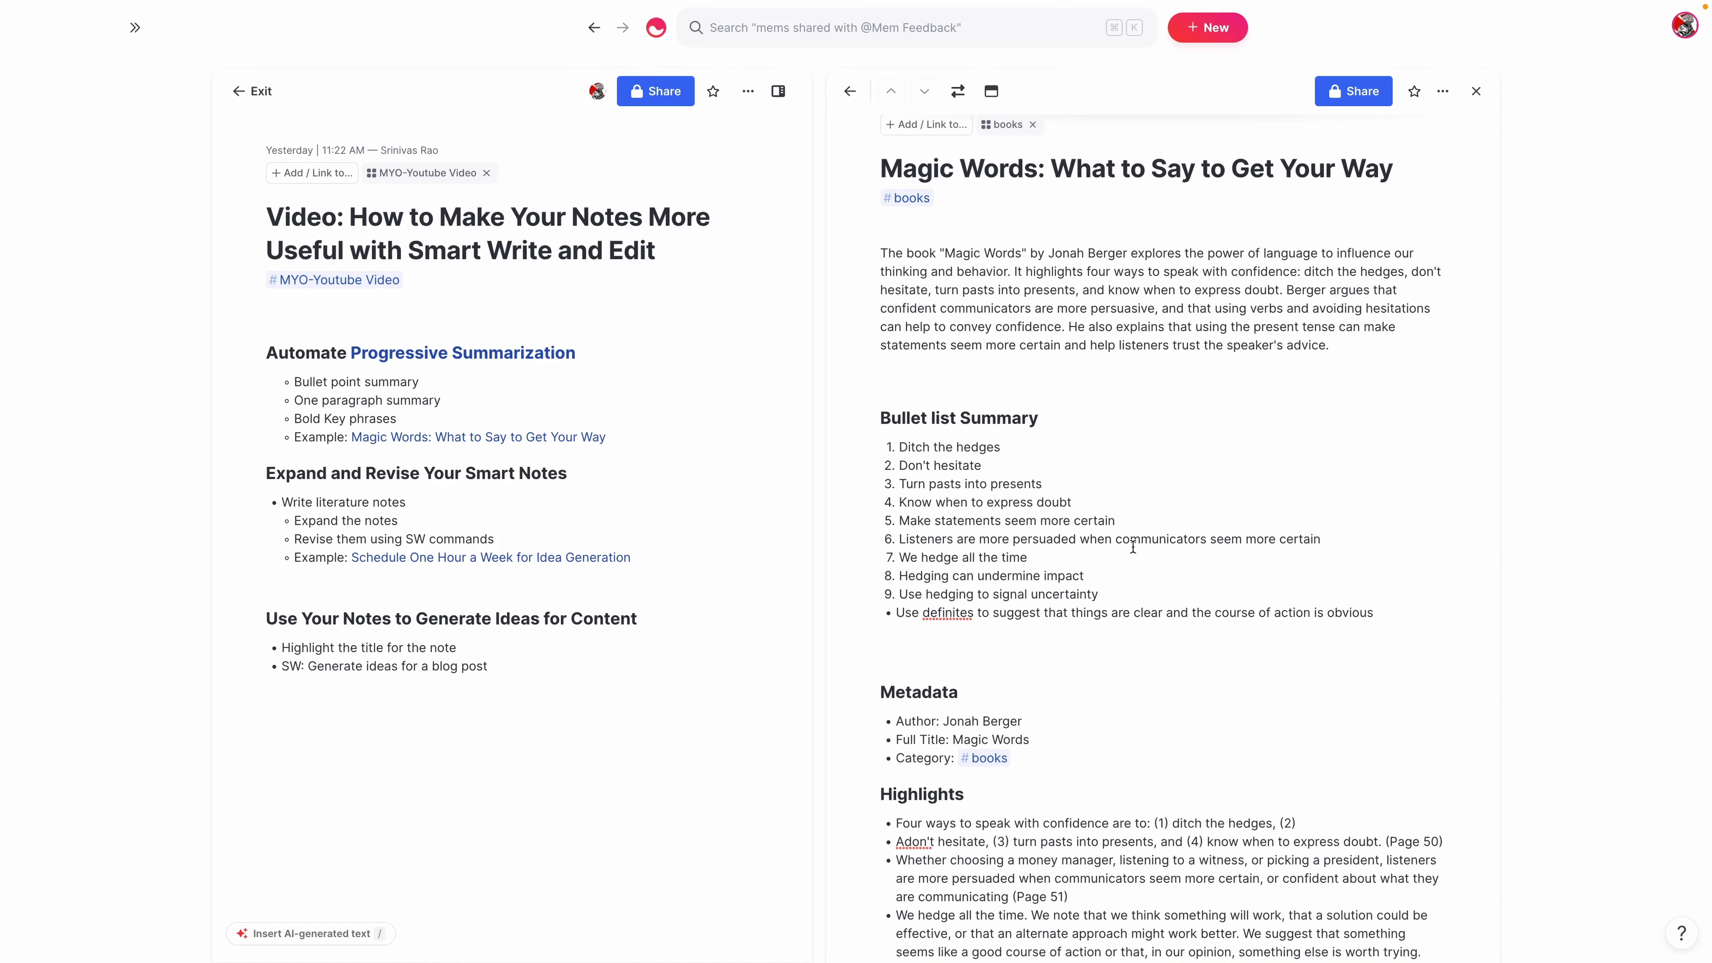
scroll(1074, 464, down, 1)
scroll(1075, 464, down, 2)
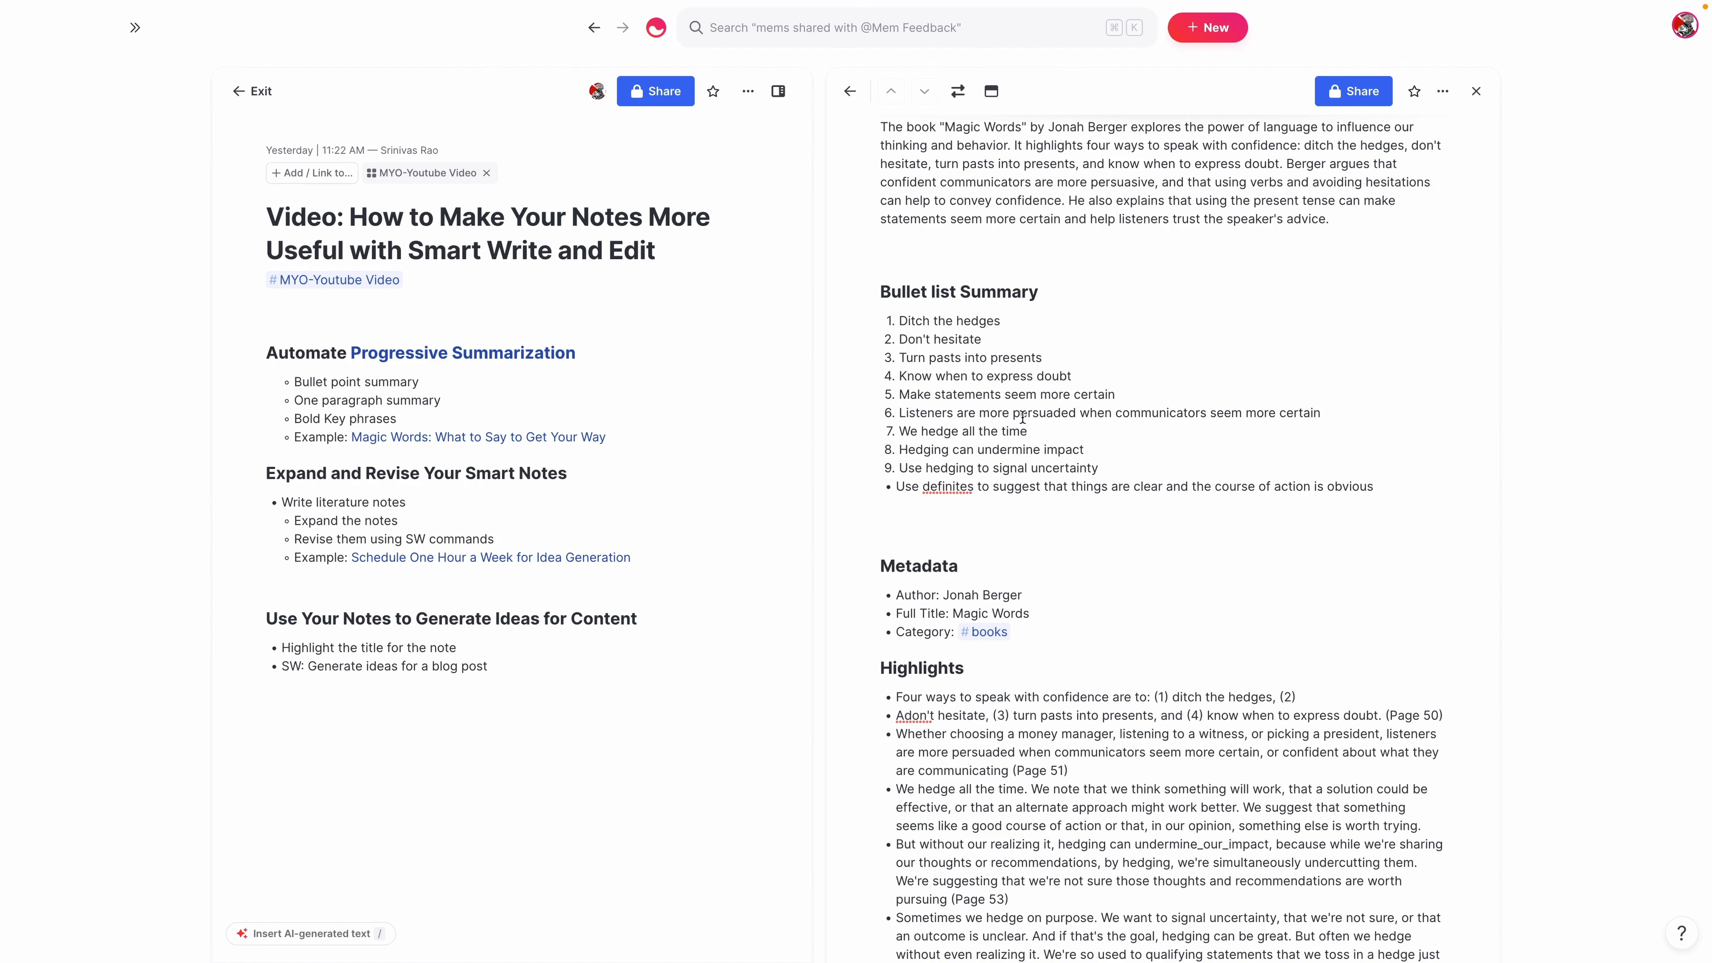
scroll(1013, 348, down, 1)
scroll(1031, 418, down, 1)
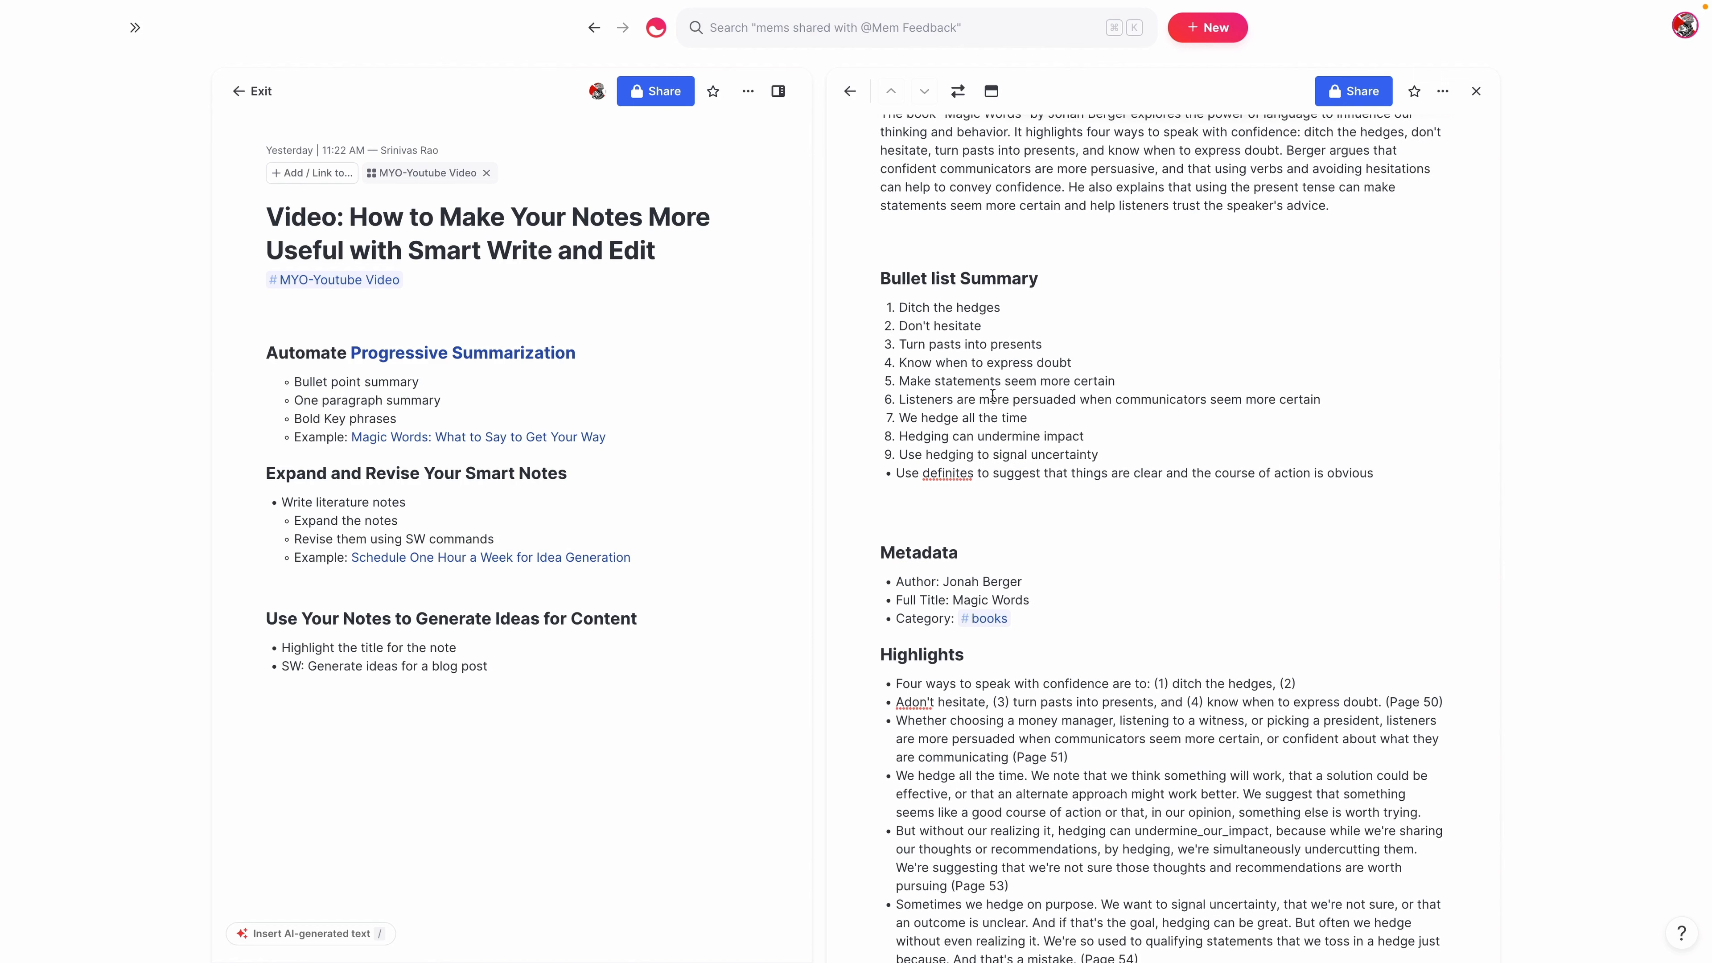
Step: Apply Smart Edit with the instruction "bold key phrases" to the highlights from the first through page 54, replacing the originals with the result
scroll(1079, 551, down, 5)
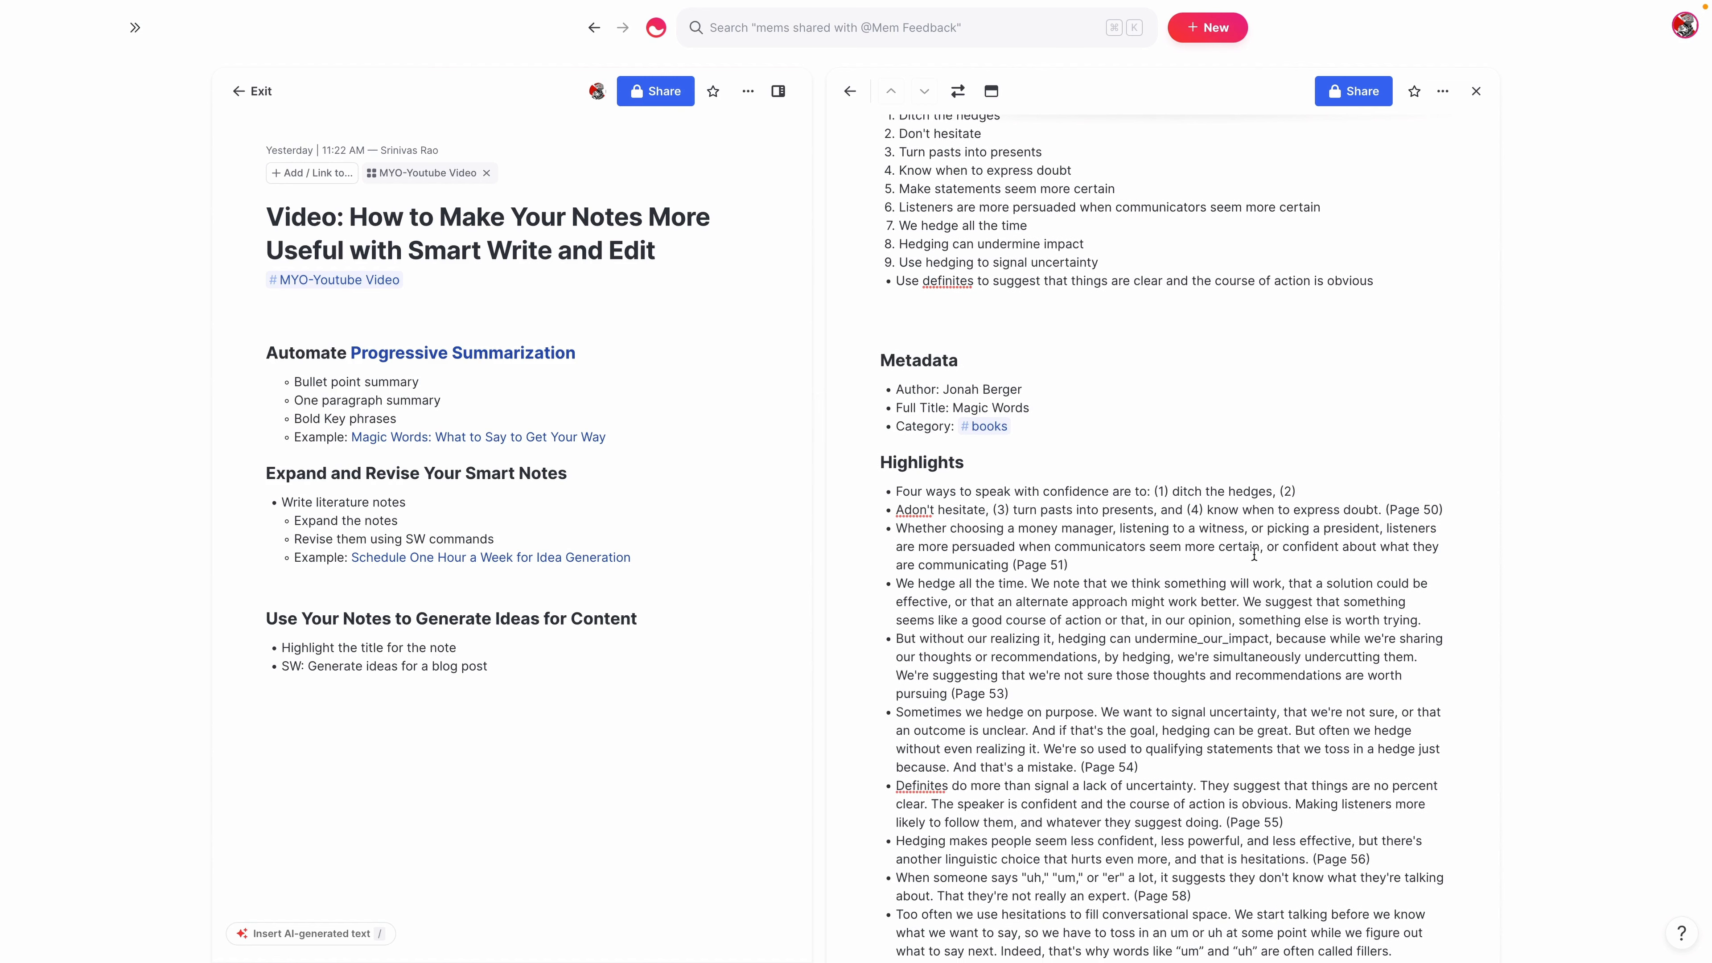
scroll(1254, 554, down, 5)
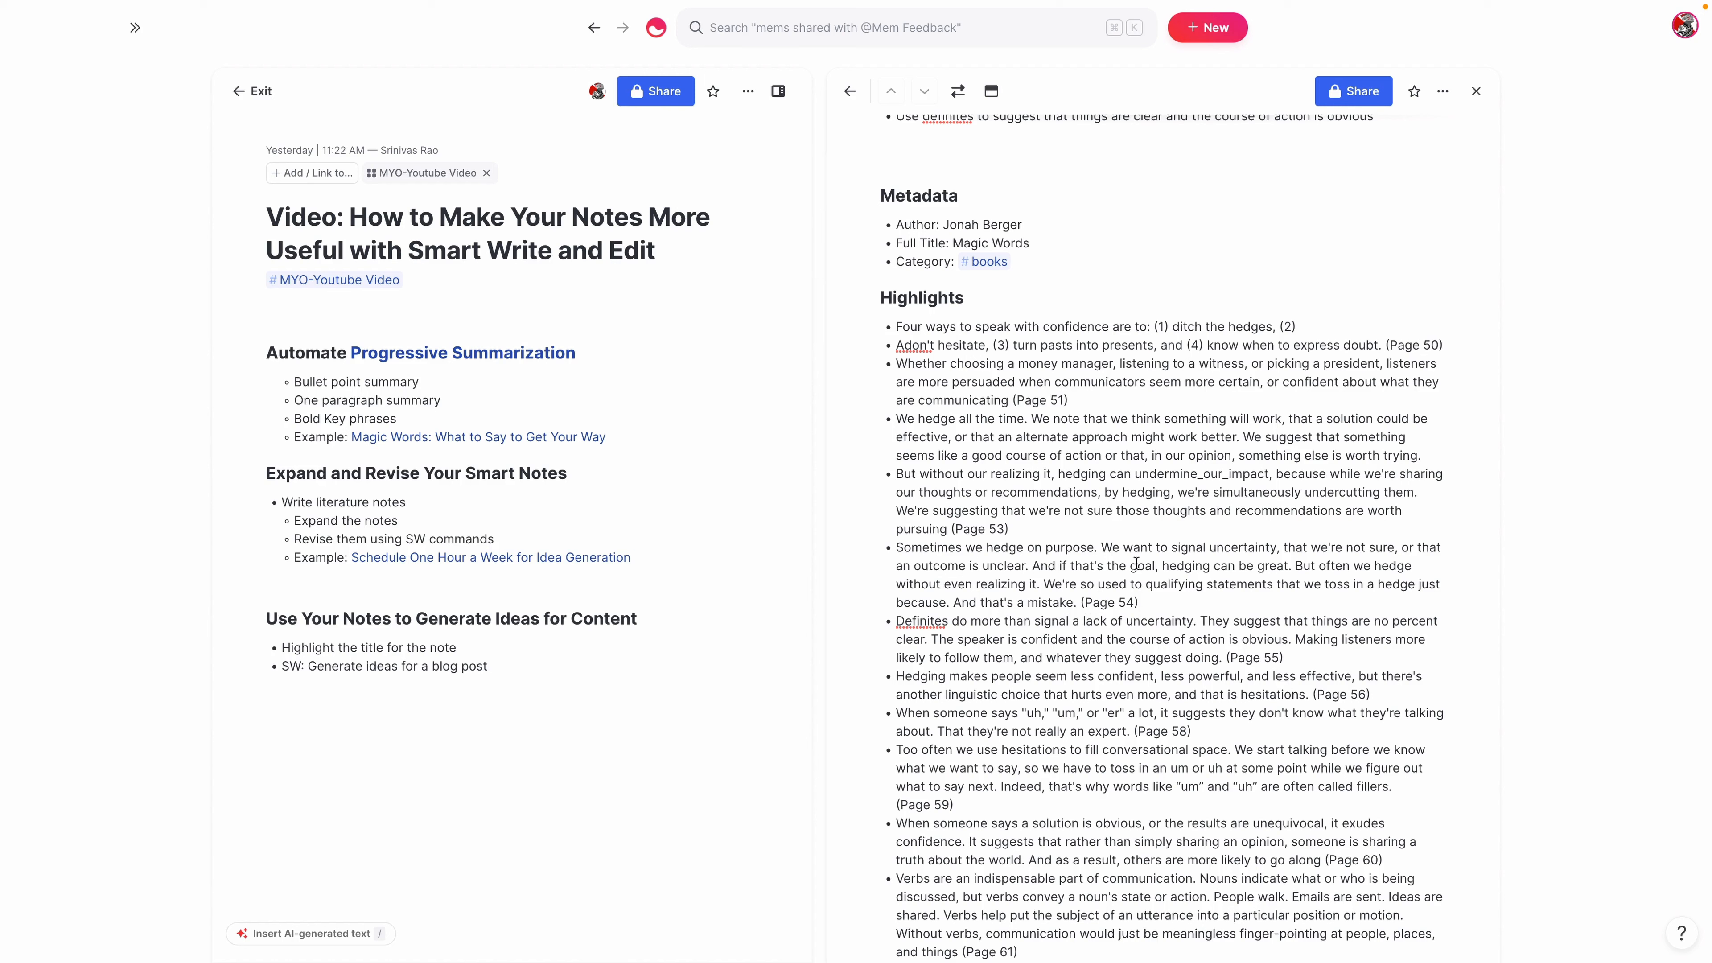
drag(1139, 604, 885, 329)
click(1325, 638)
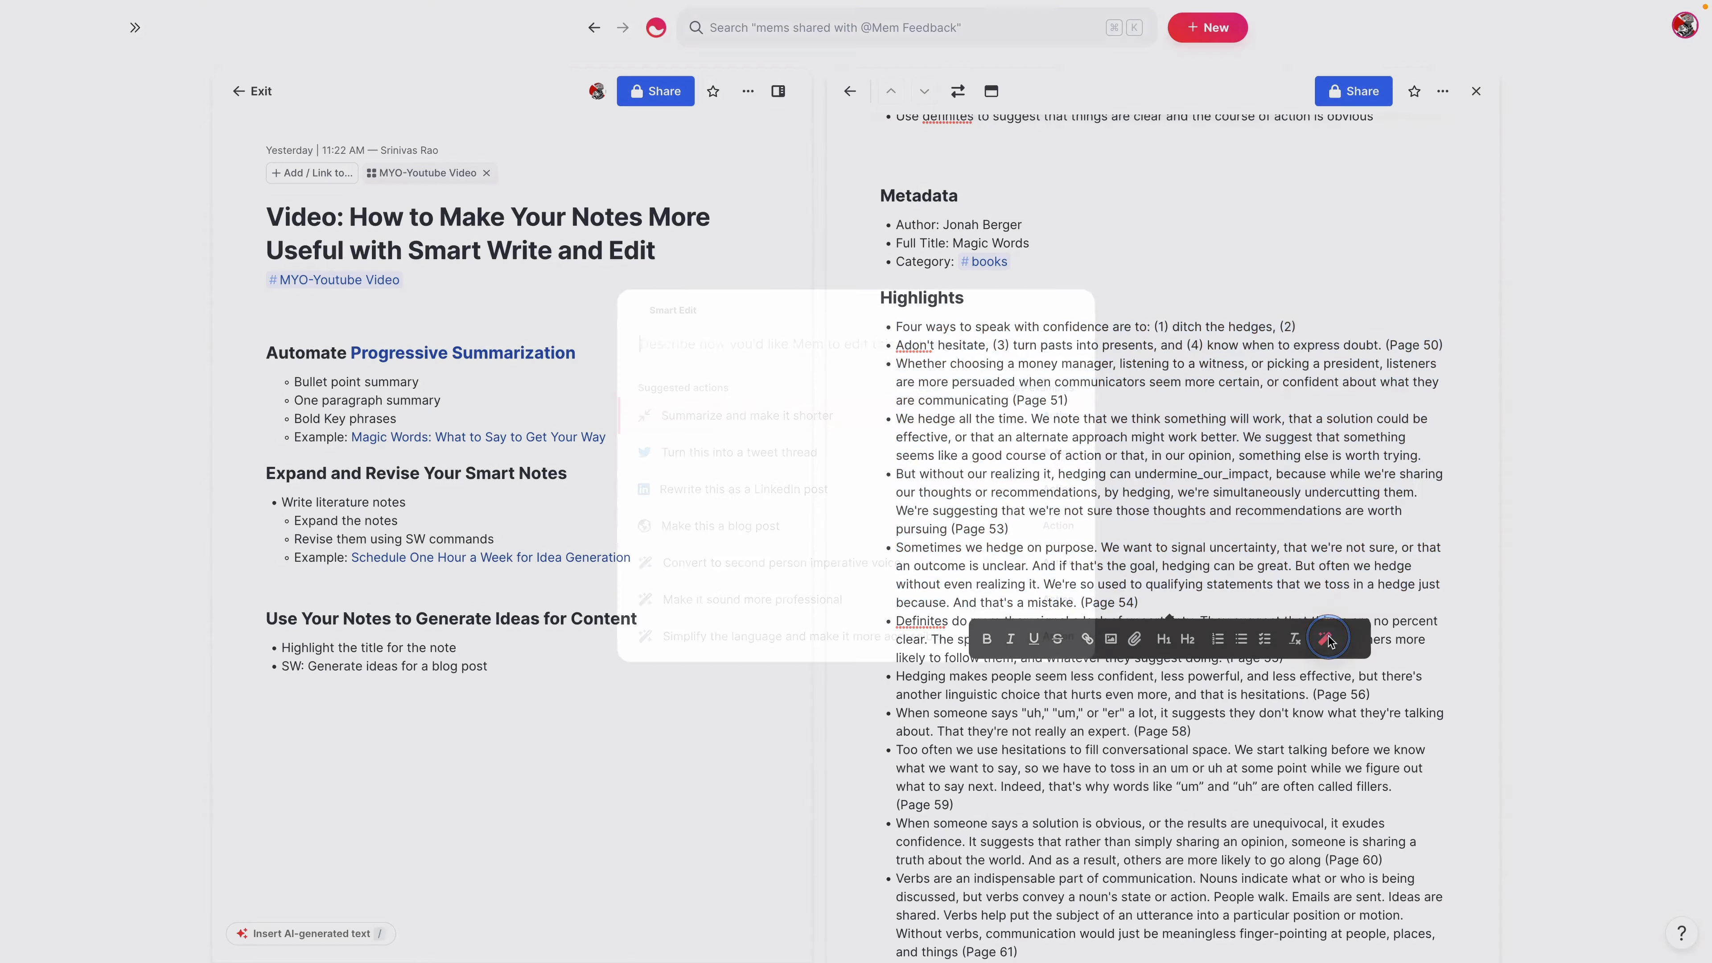
text(v)
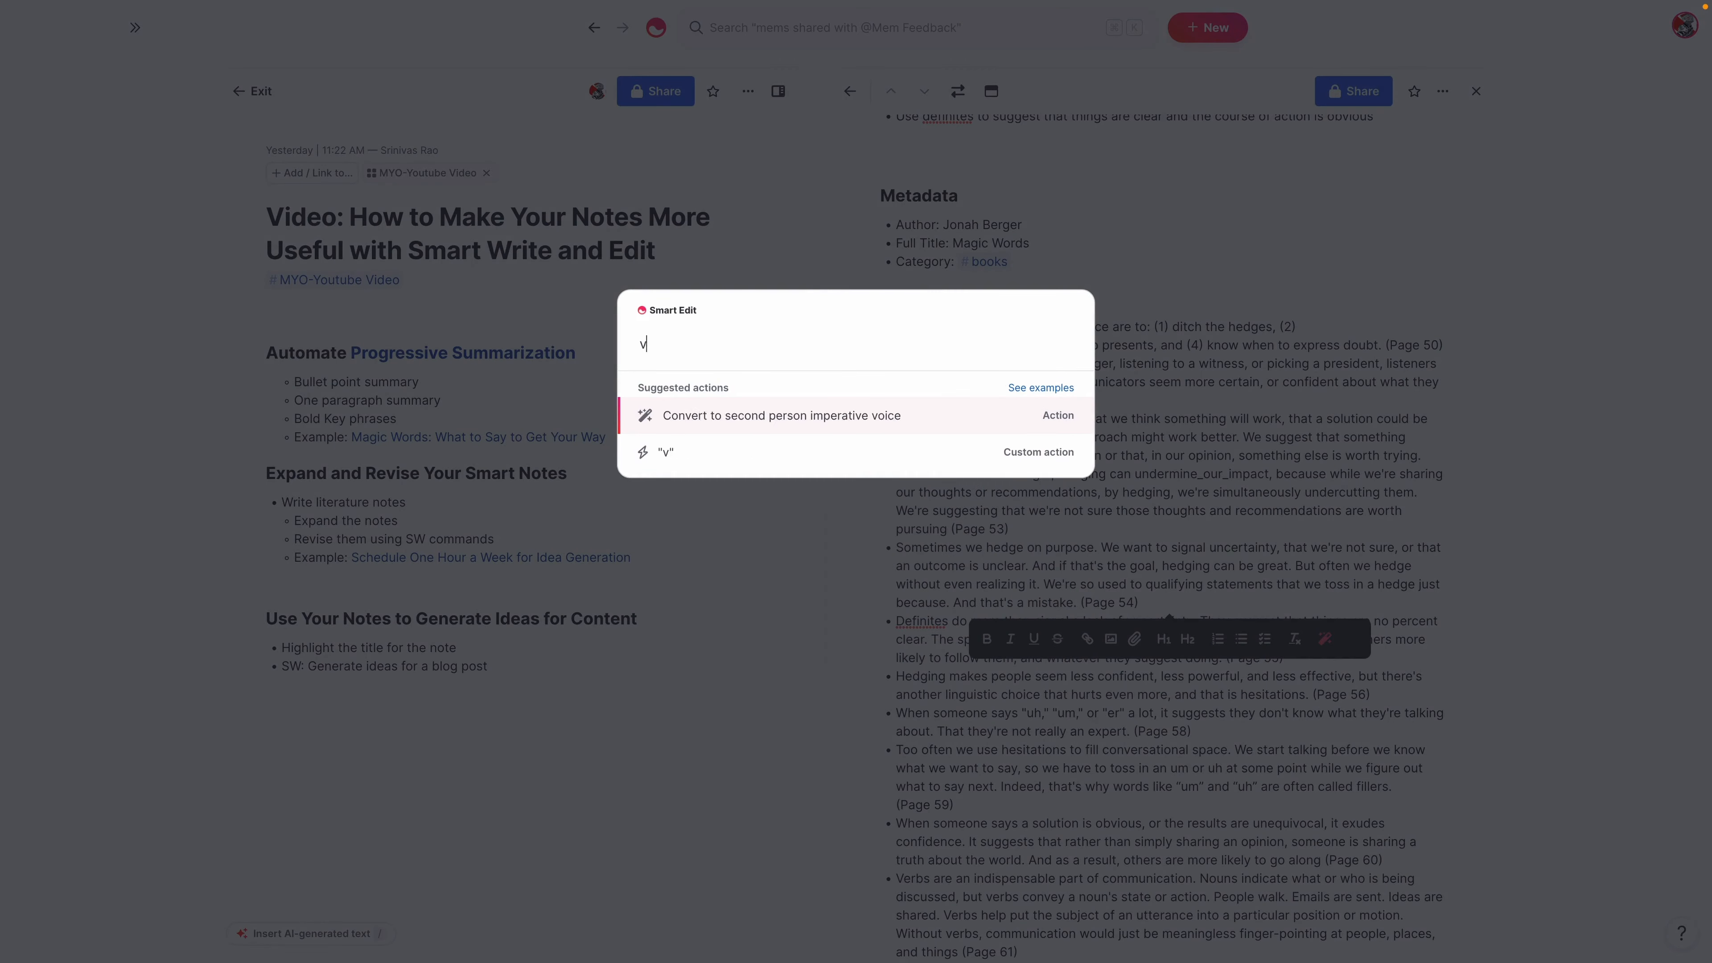
key(BackSpace)
text(bold key phr)
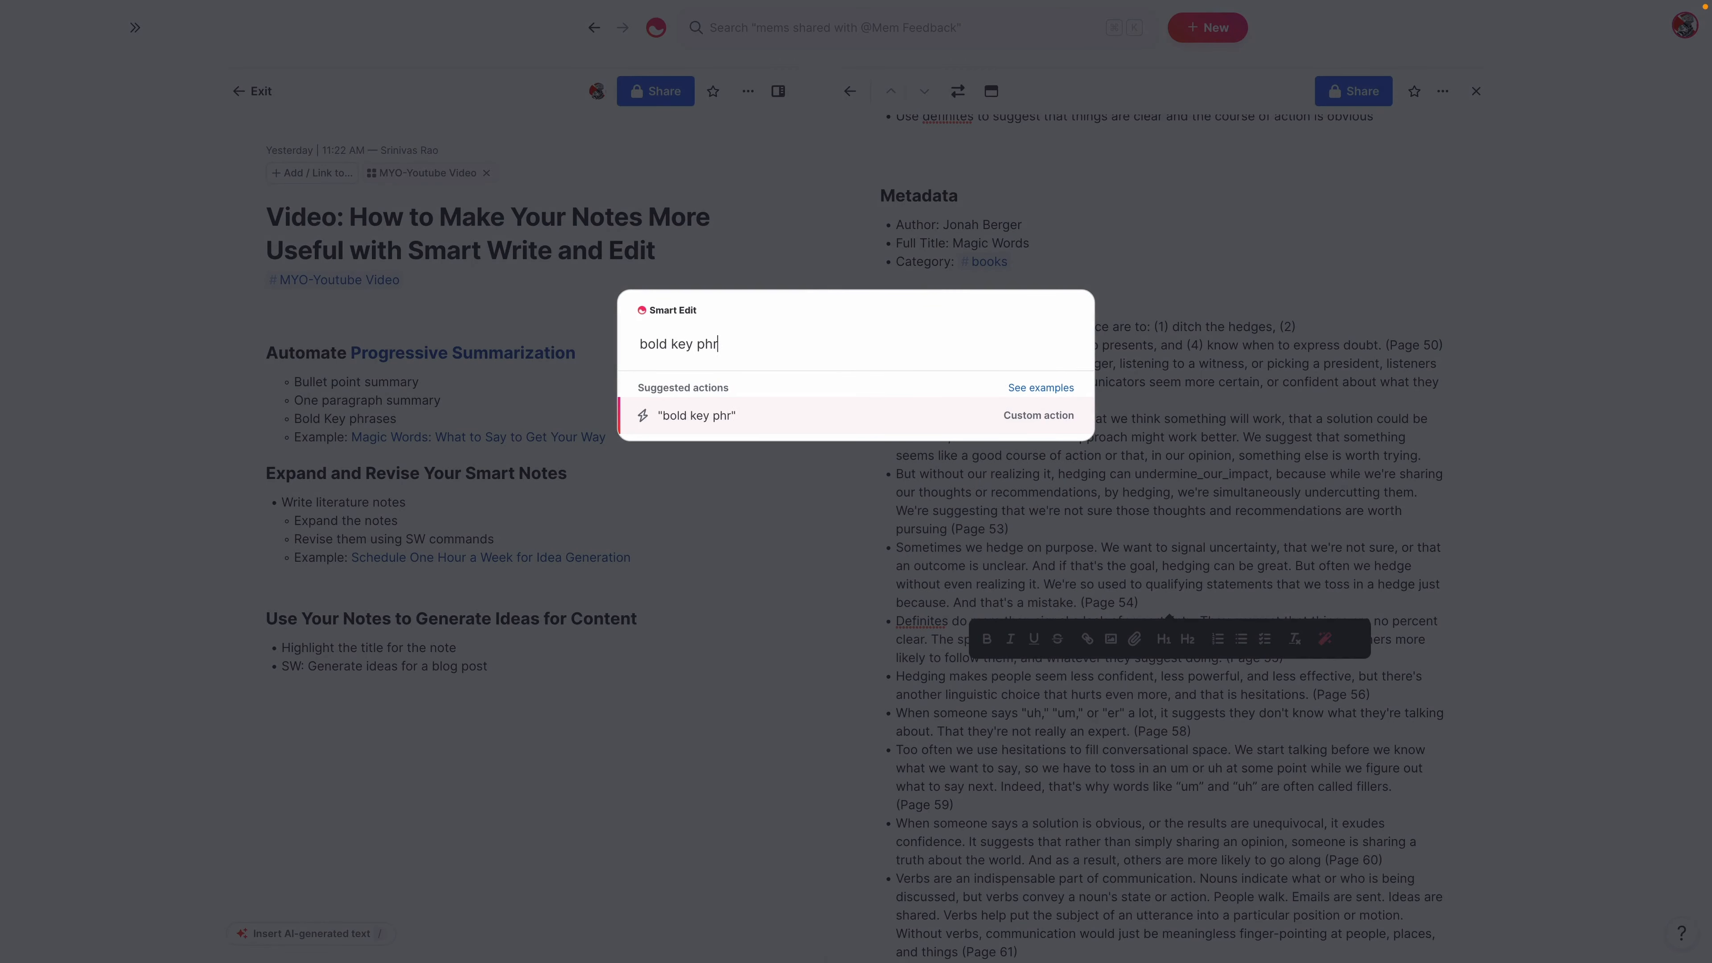
text(arse)
key(BackSpace)
key(BackSpace)
key(BackSpace)
text(ses)
key(Return)
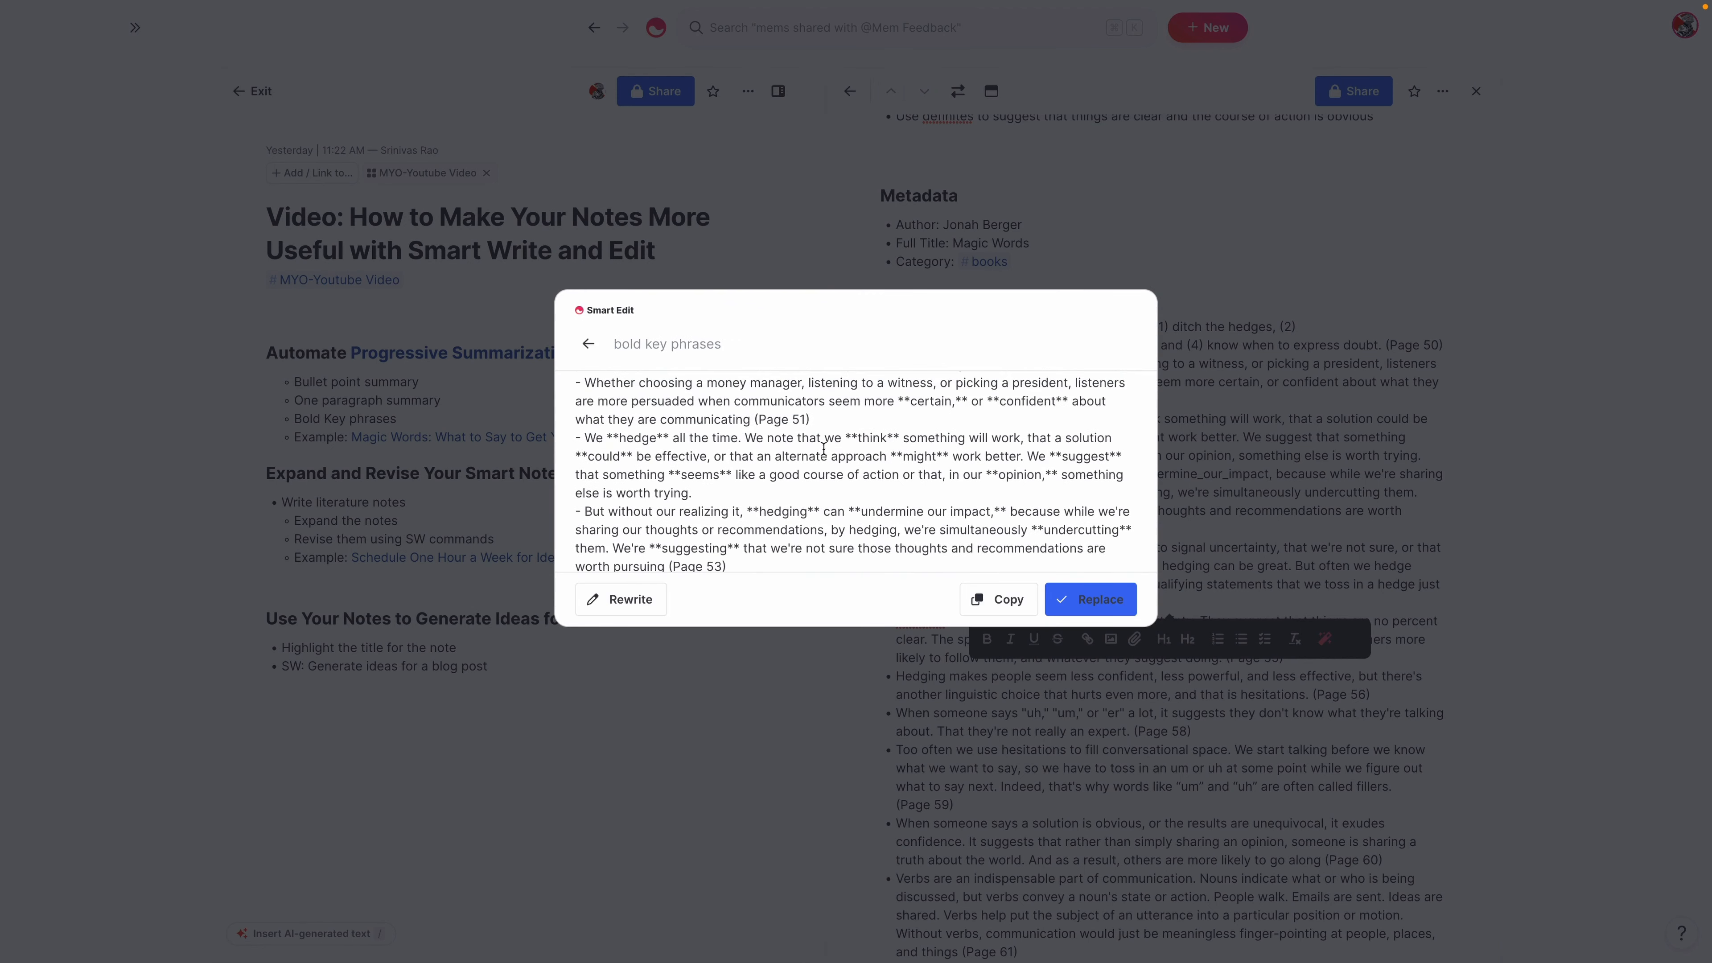
click(1094, 604)
scroll(1093, 565, down, 5)
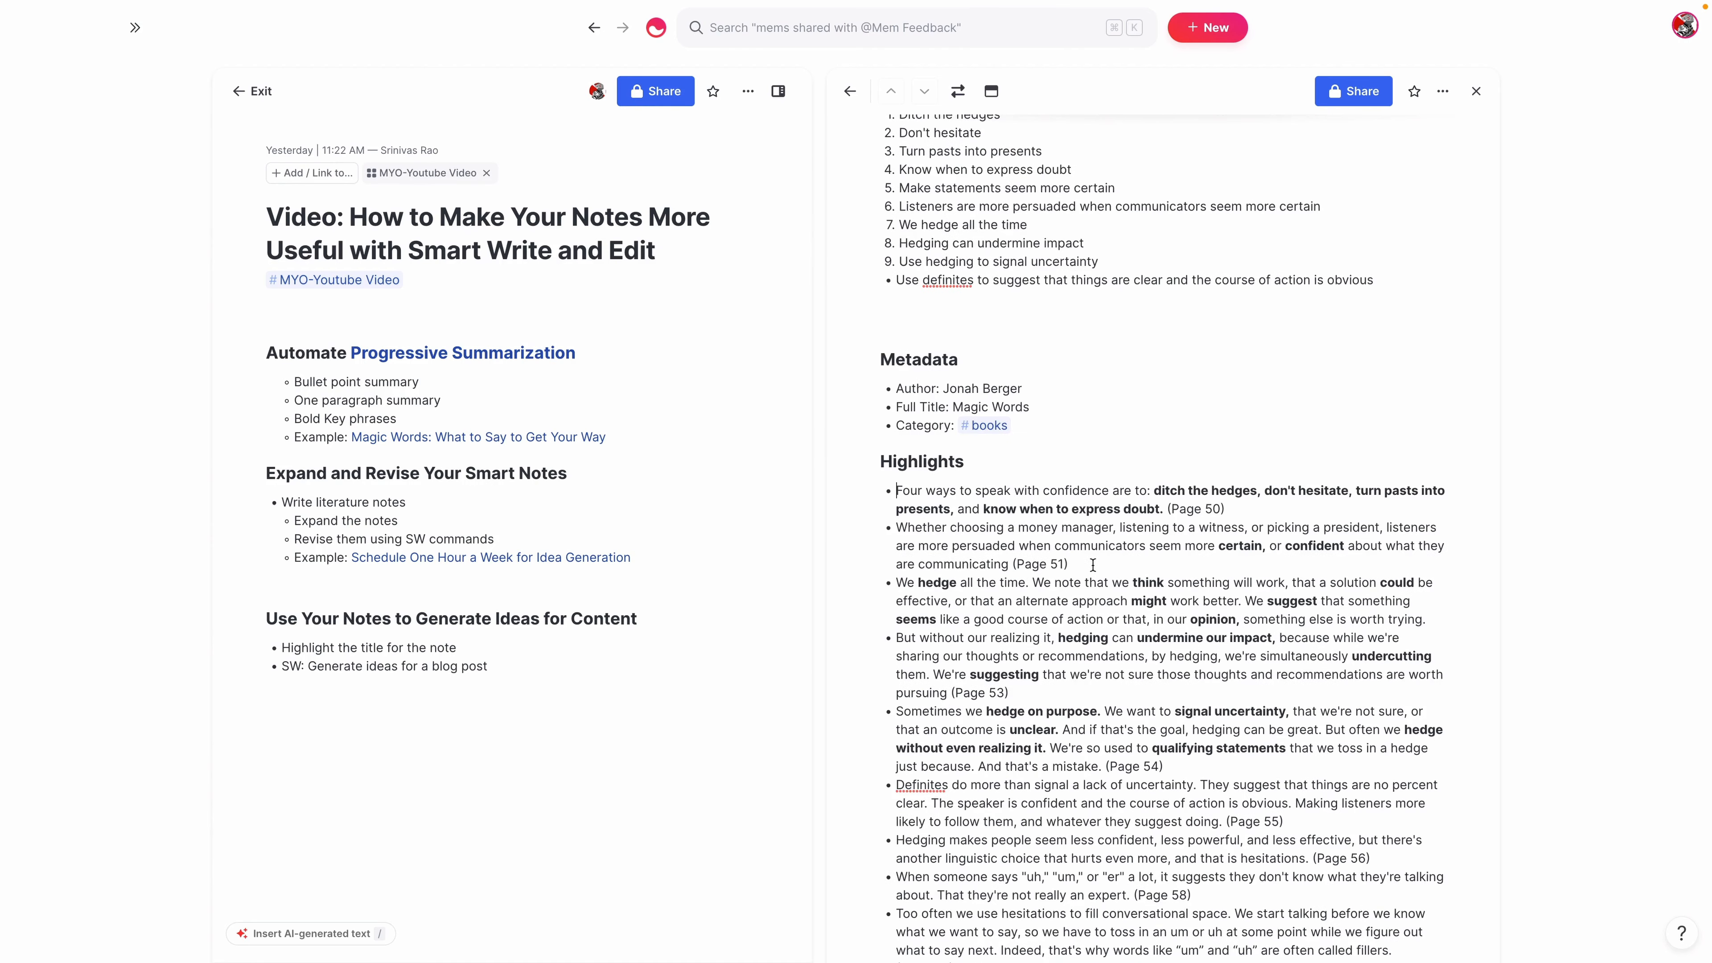
Step: Open the example note "Schedule One Hour a Week for Idea Generation" linked under "Expand and Revise Your Smart Notes"
scroll(1093, 565, down, 2)
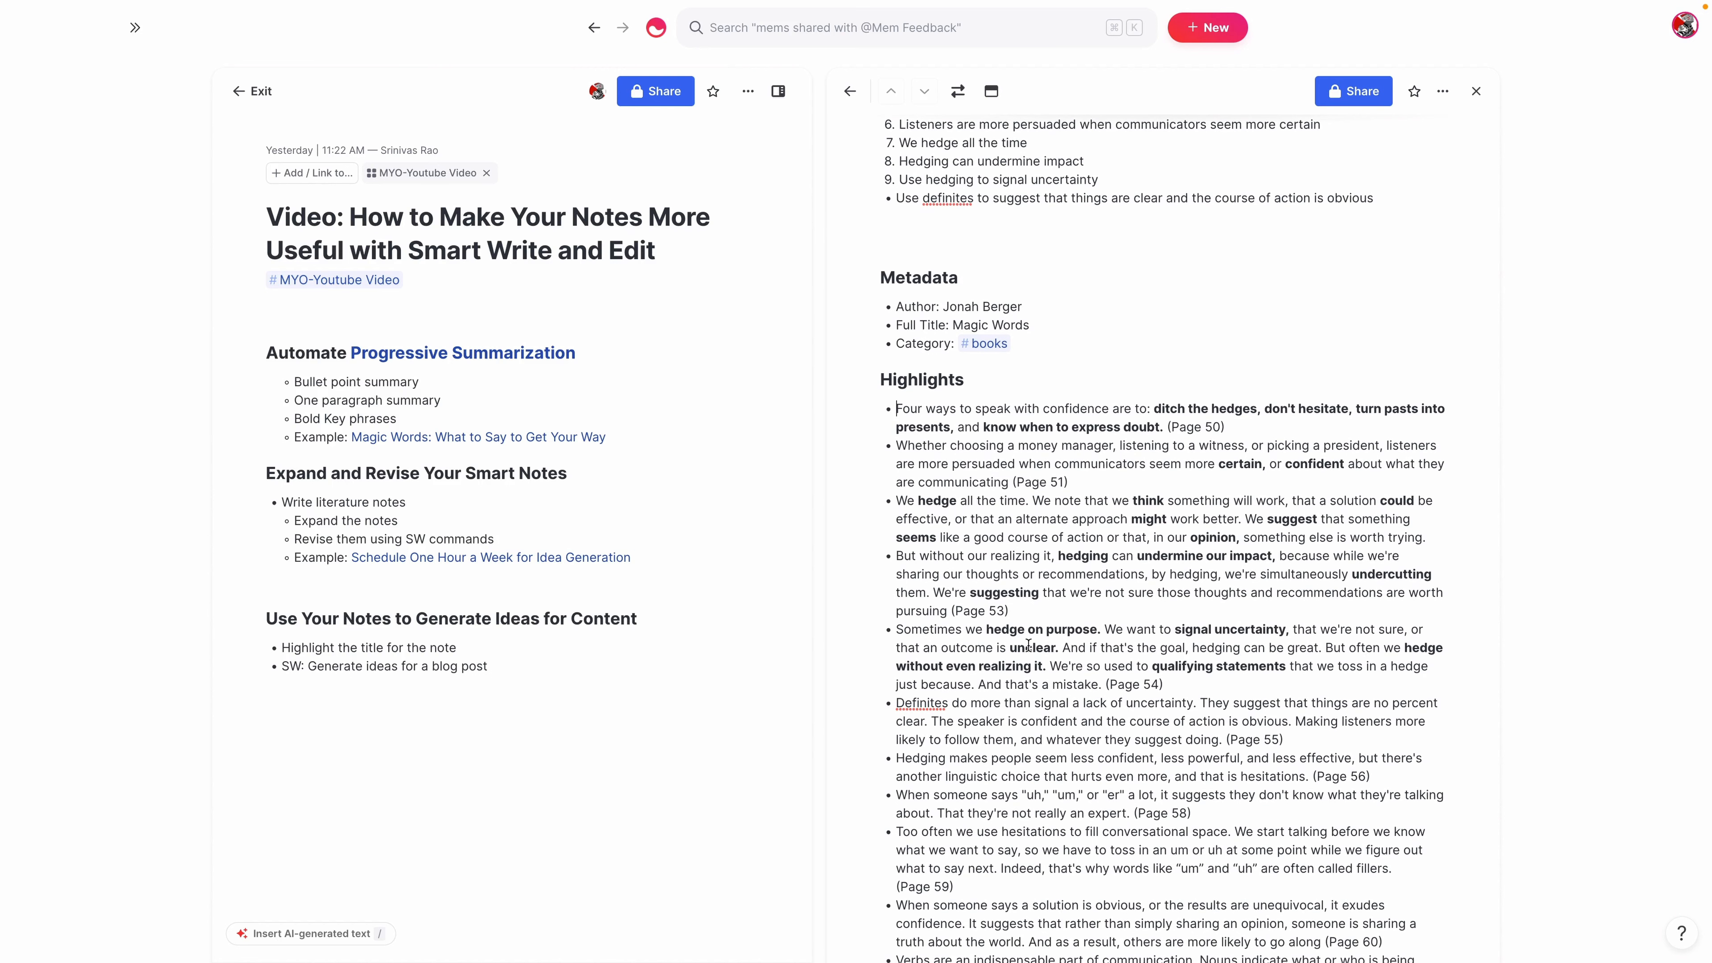
scroll(990, 522, down, 1)
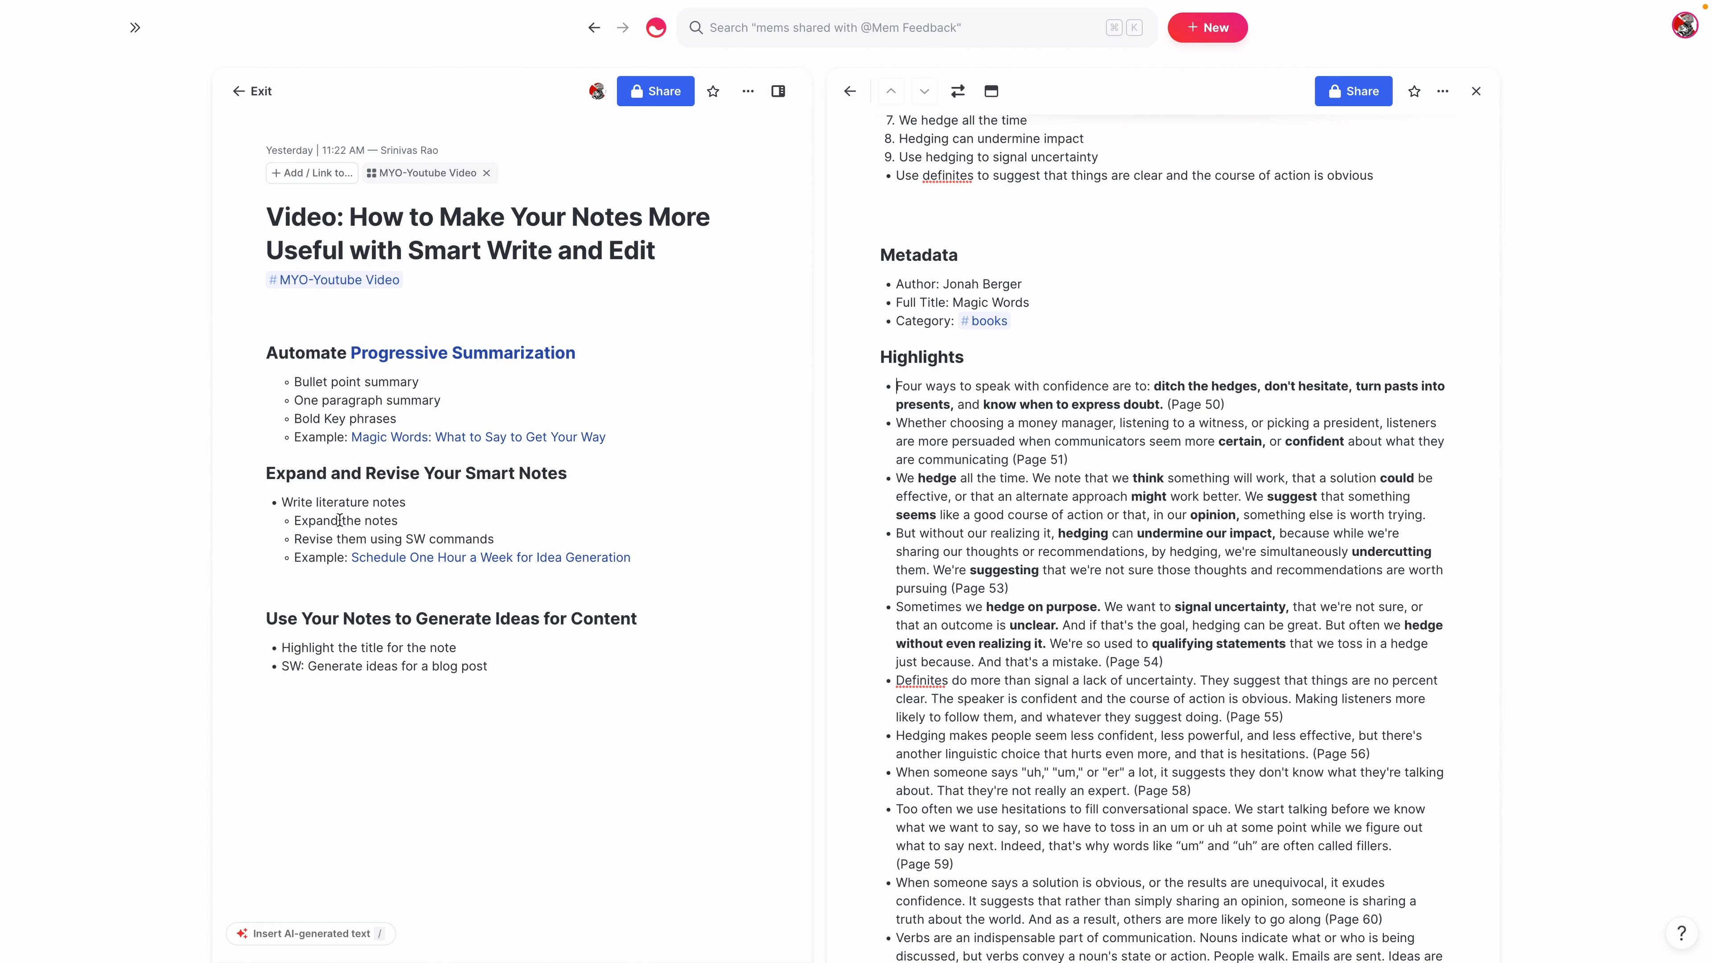
click(408, 558)
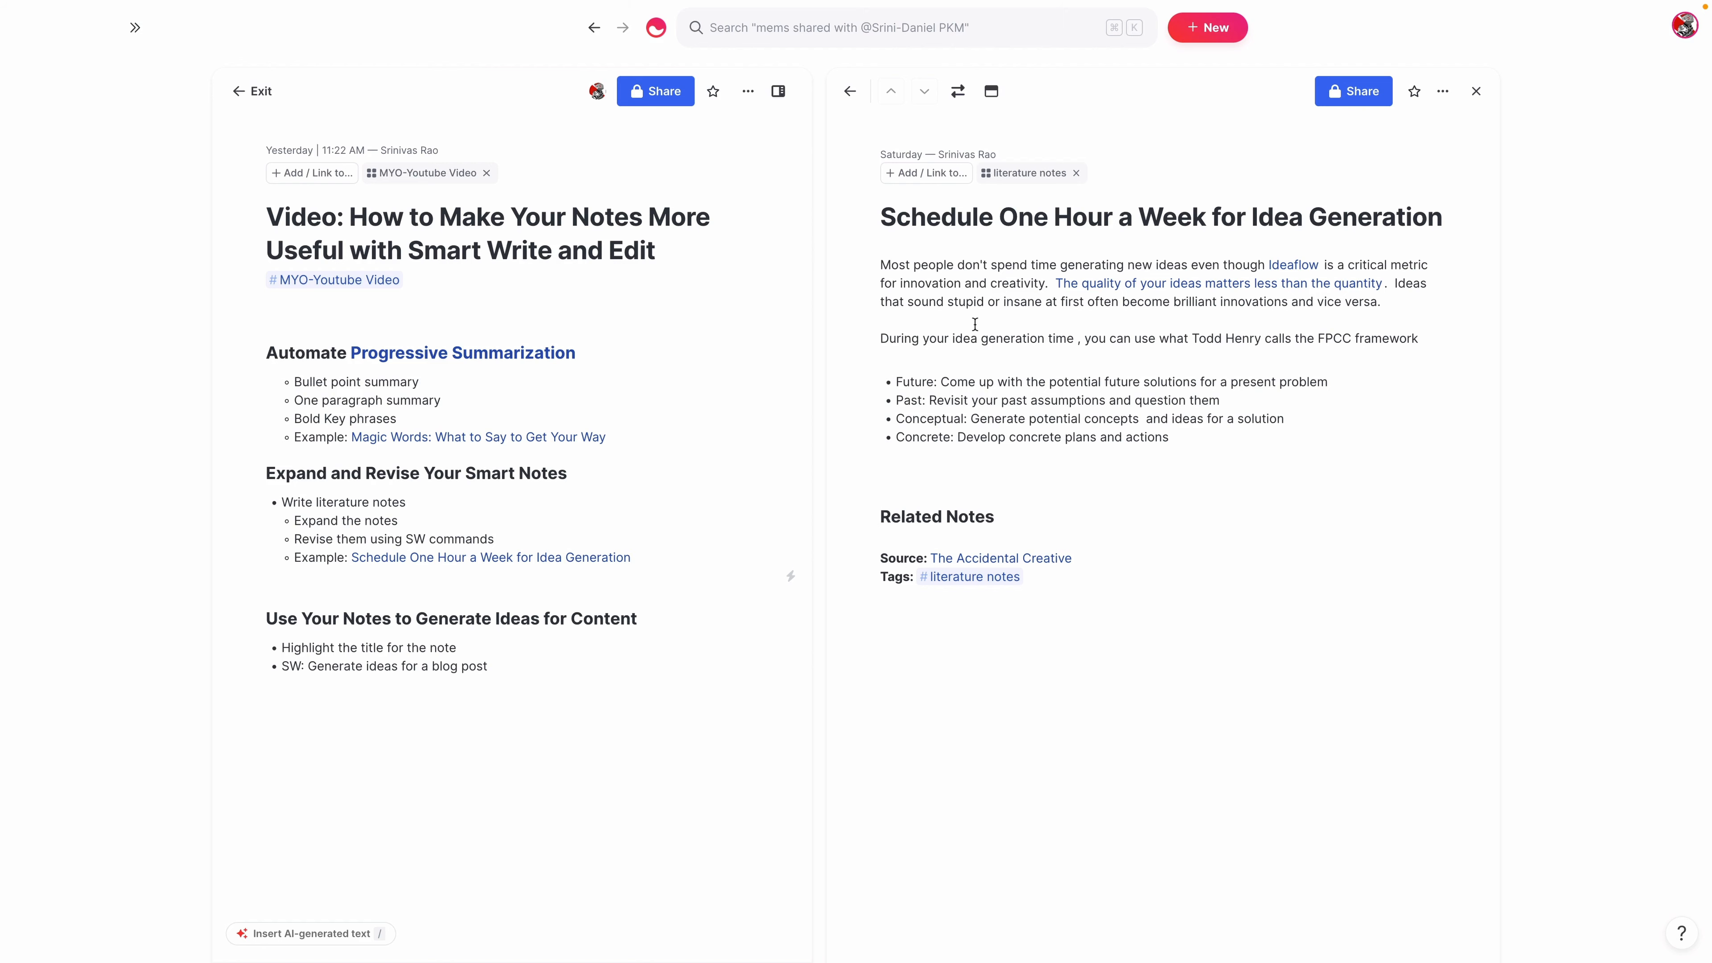
Step: Apply the Smart Edit action "Simplify the language and make it more accessible" to the note's body paragraphs and bullets, replacing the originals
drag(1220, 438, 883, 264)
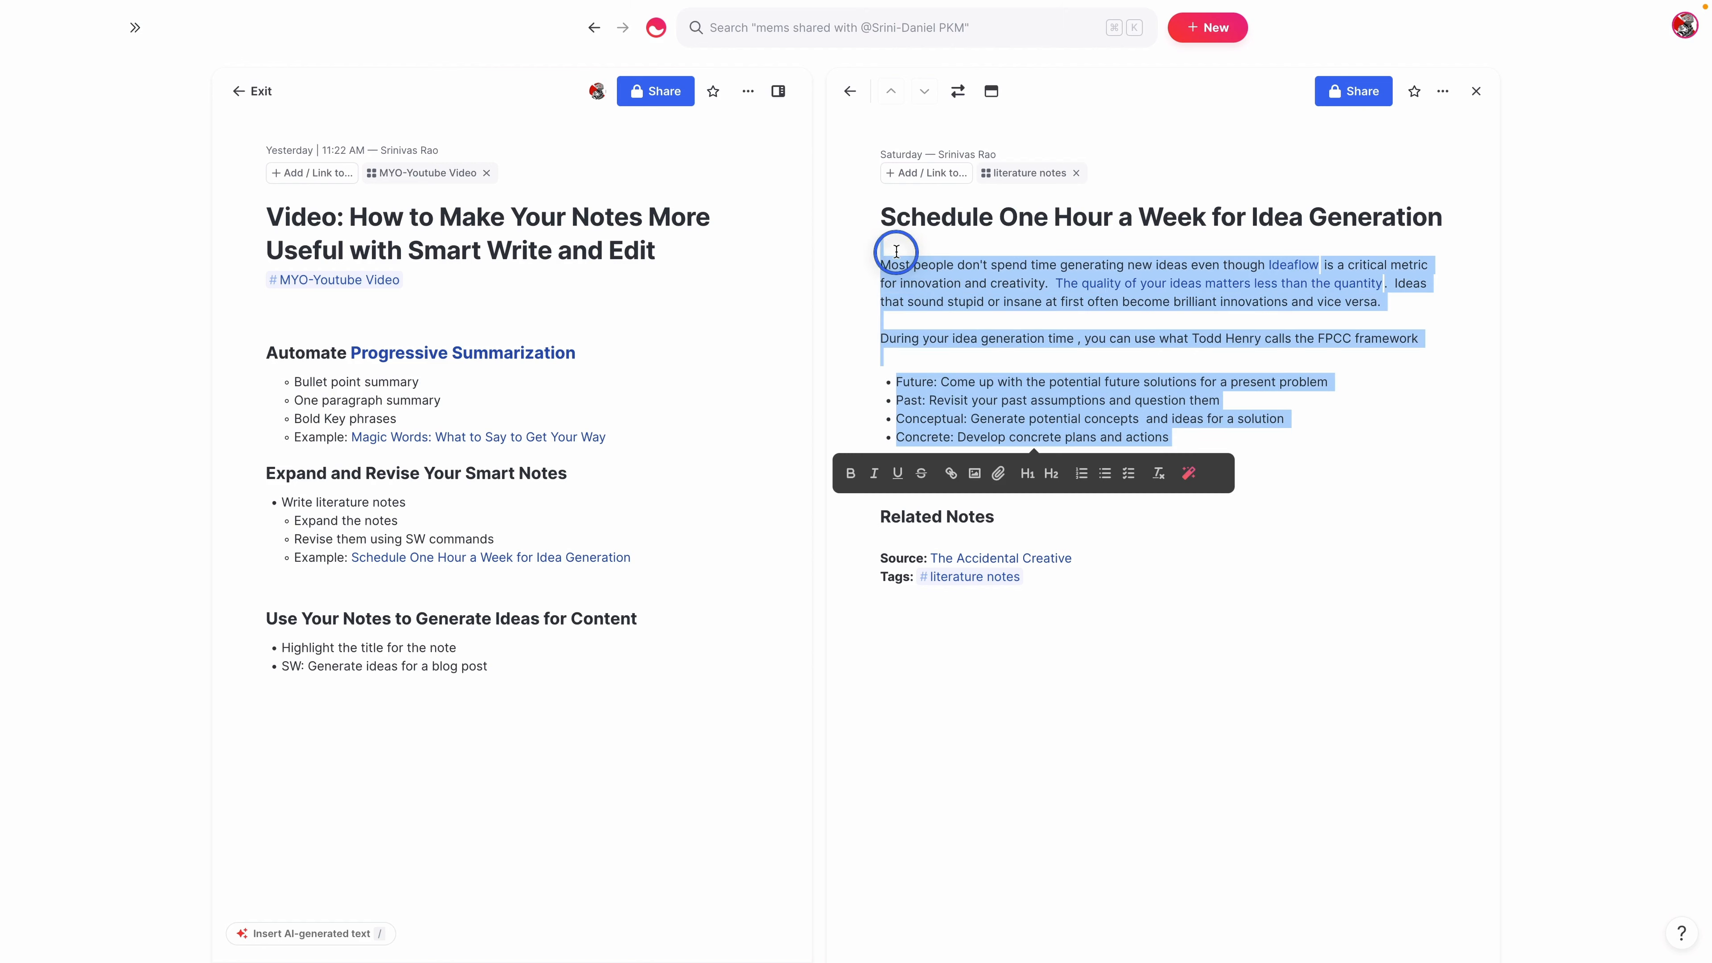
click(1188, 475)
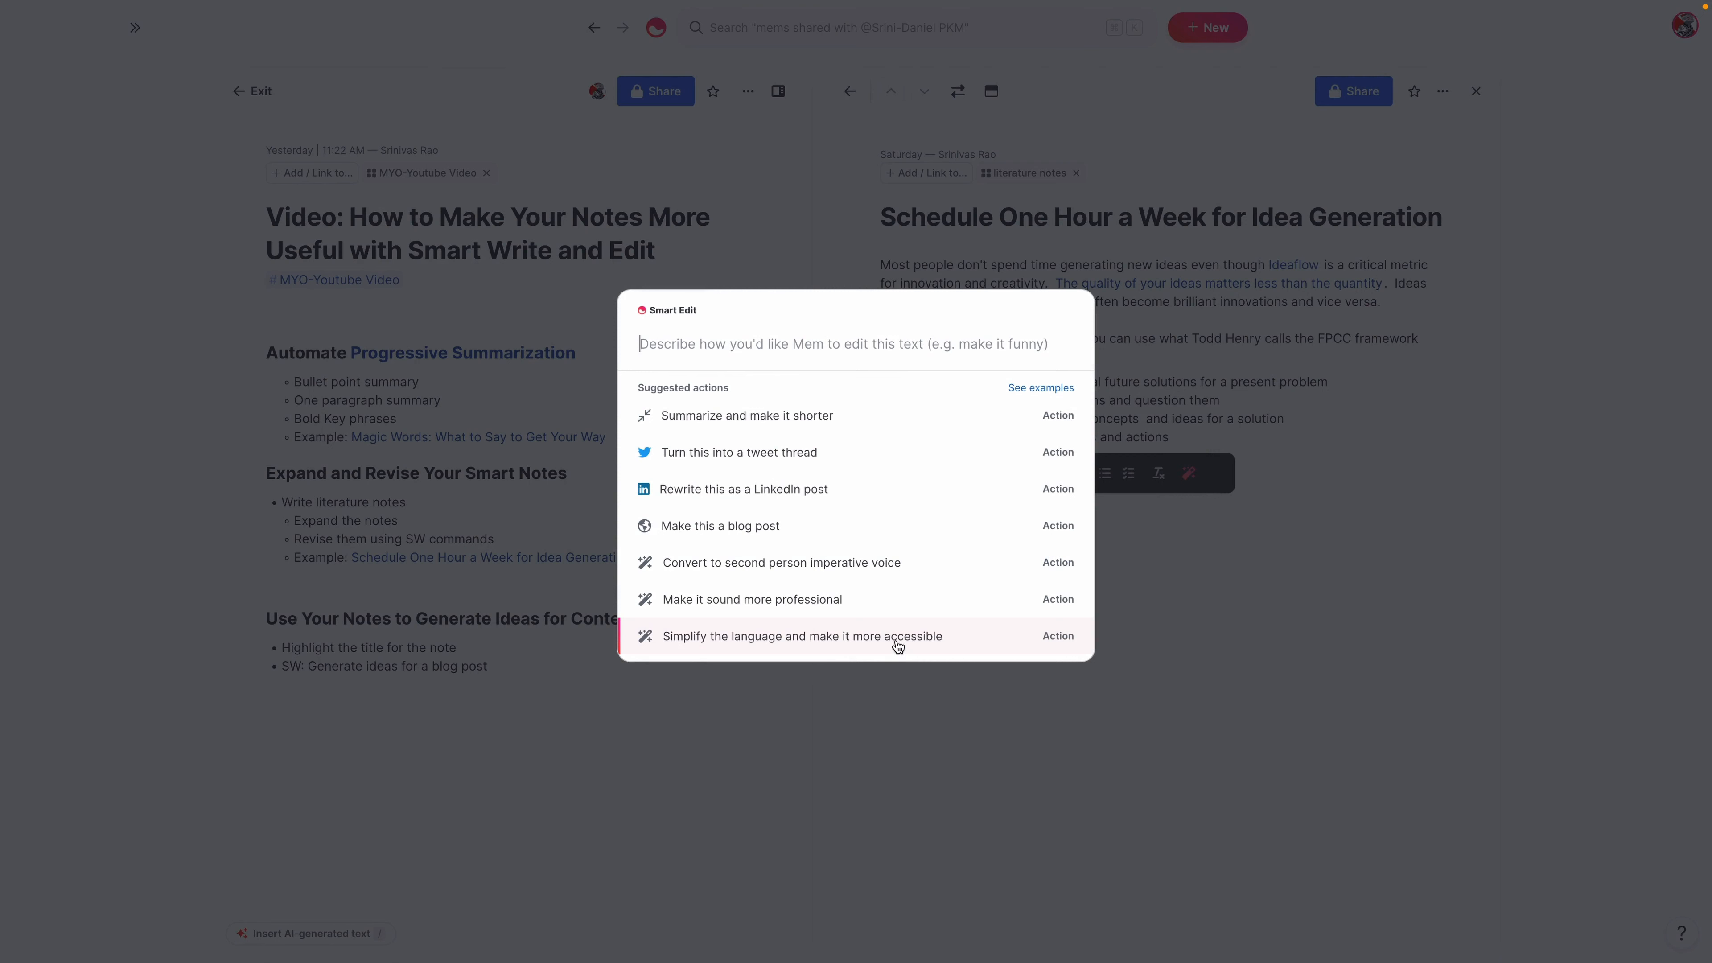
click(868, 644)
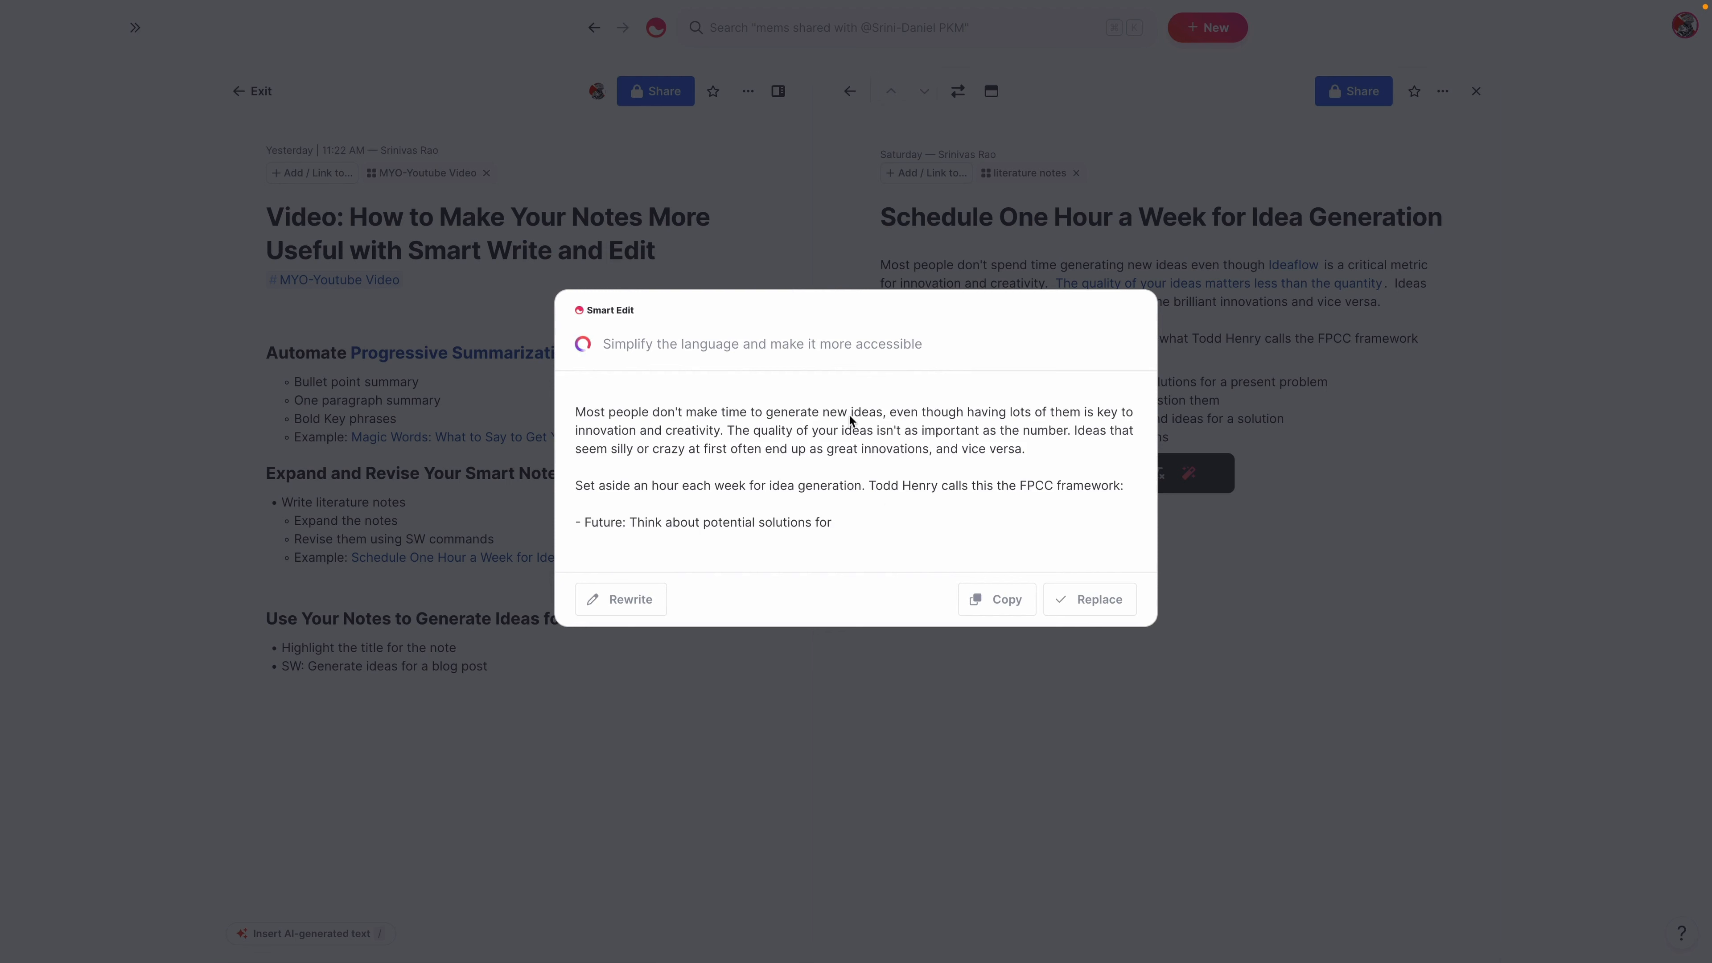
click(1094, 592)
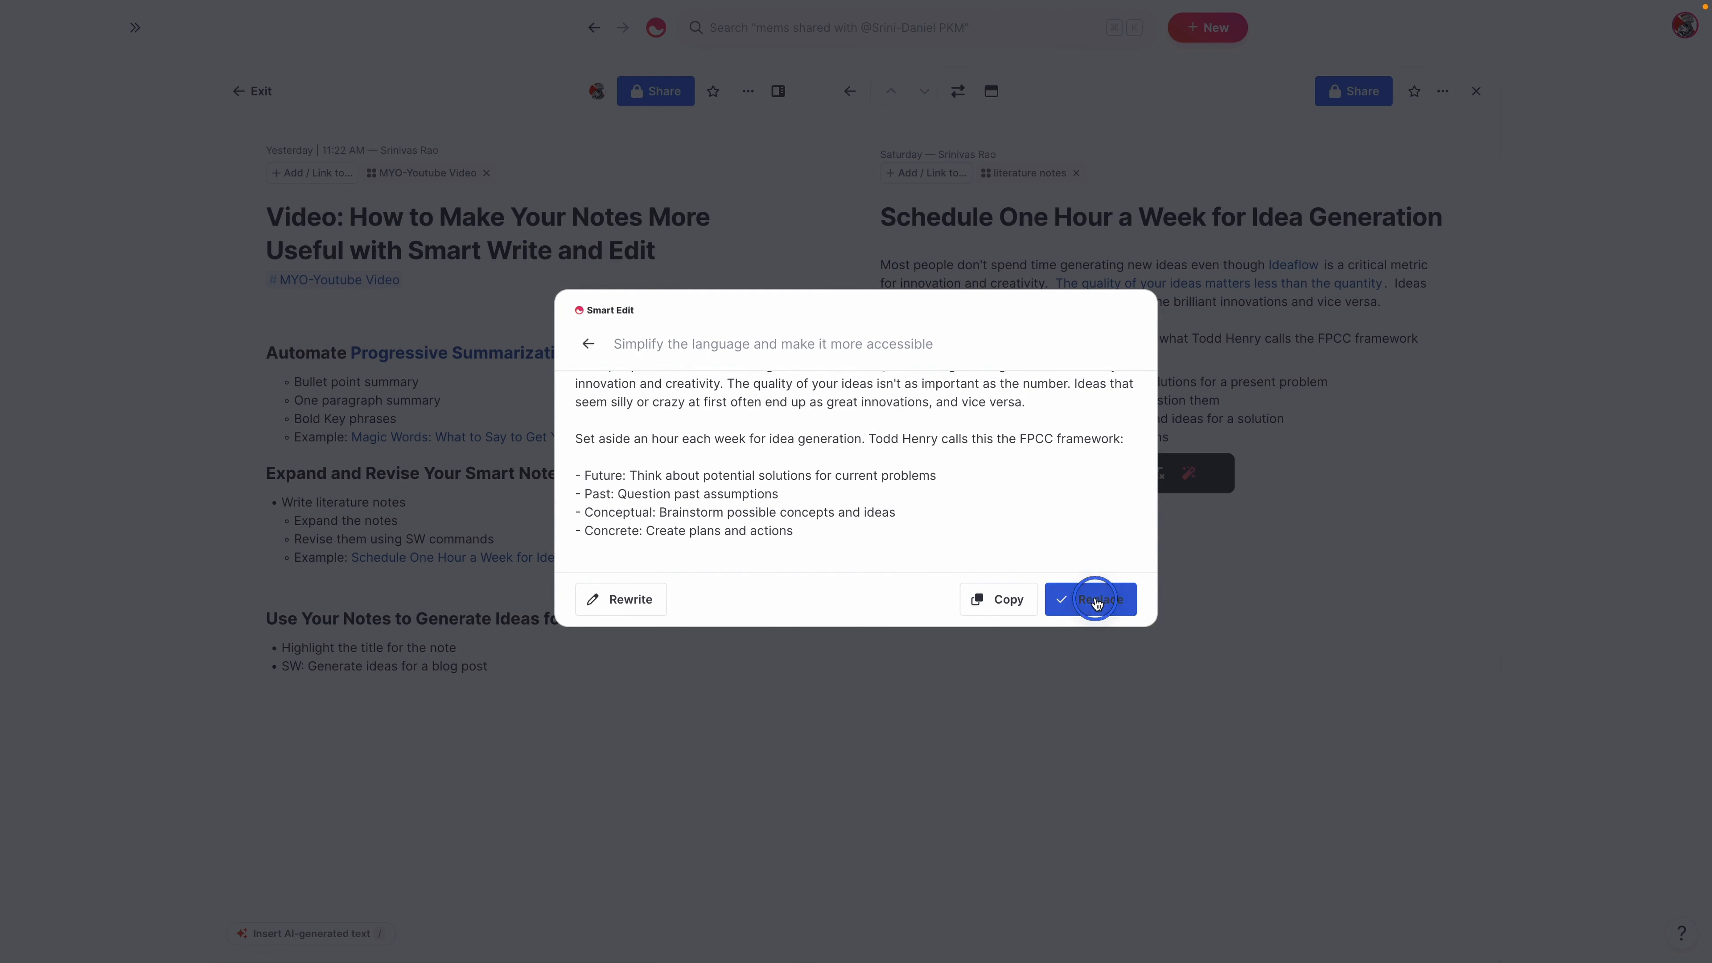
Step: Apply Smart Edit with the instruction "condense into one paragraph" to the simplified paragraphs and bullets, replacing them with the result
drag(1166, 420, 870, 251)
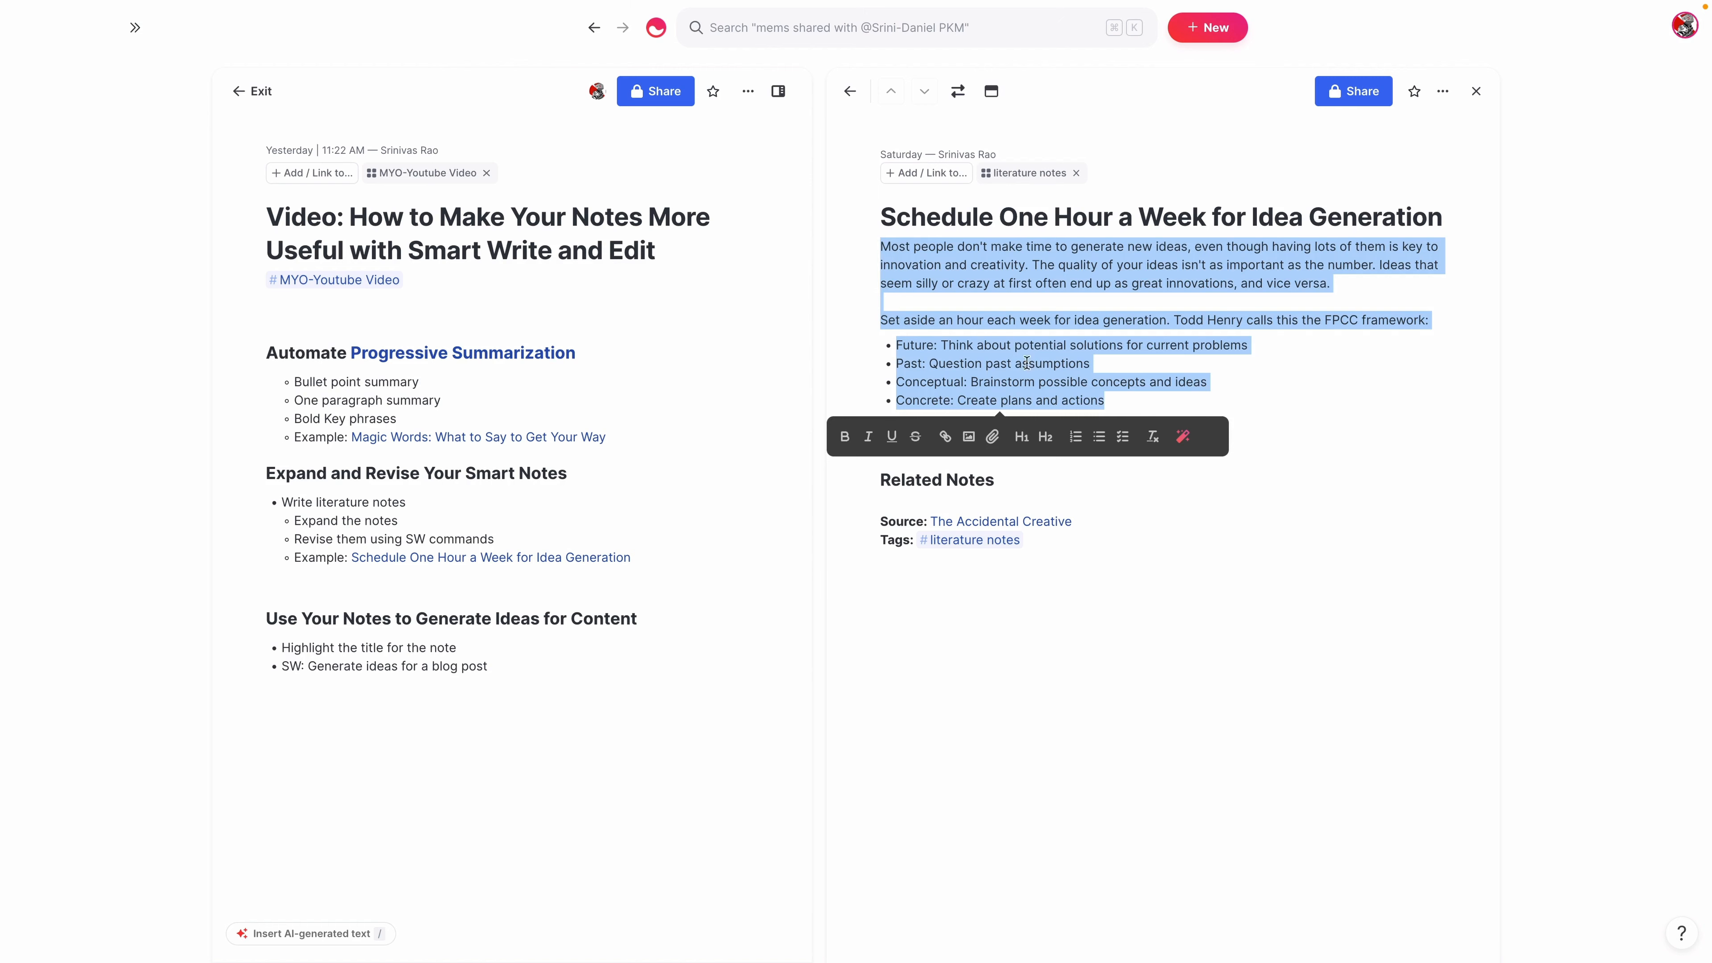
click(1183, 438)
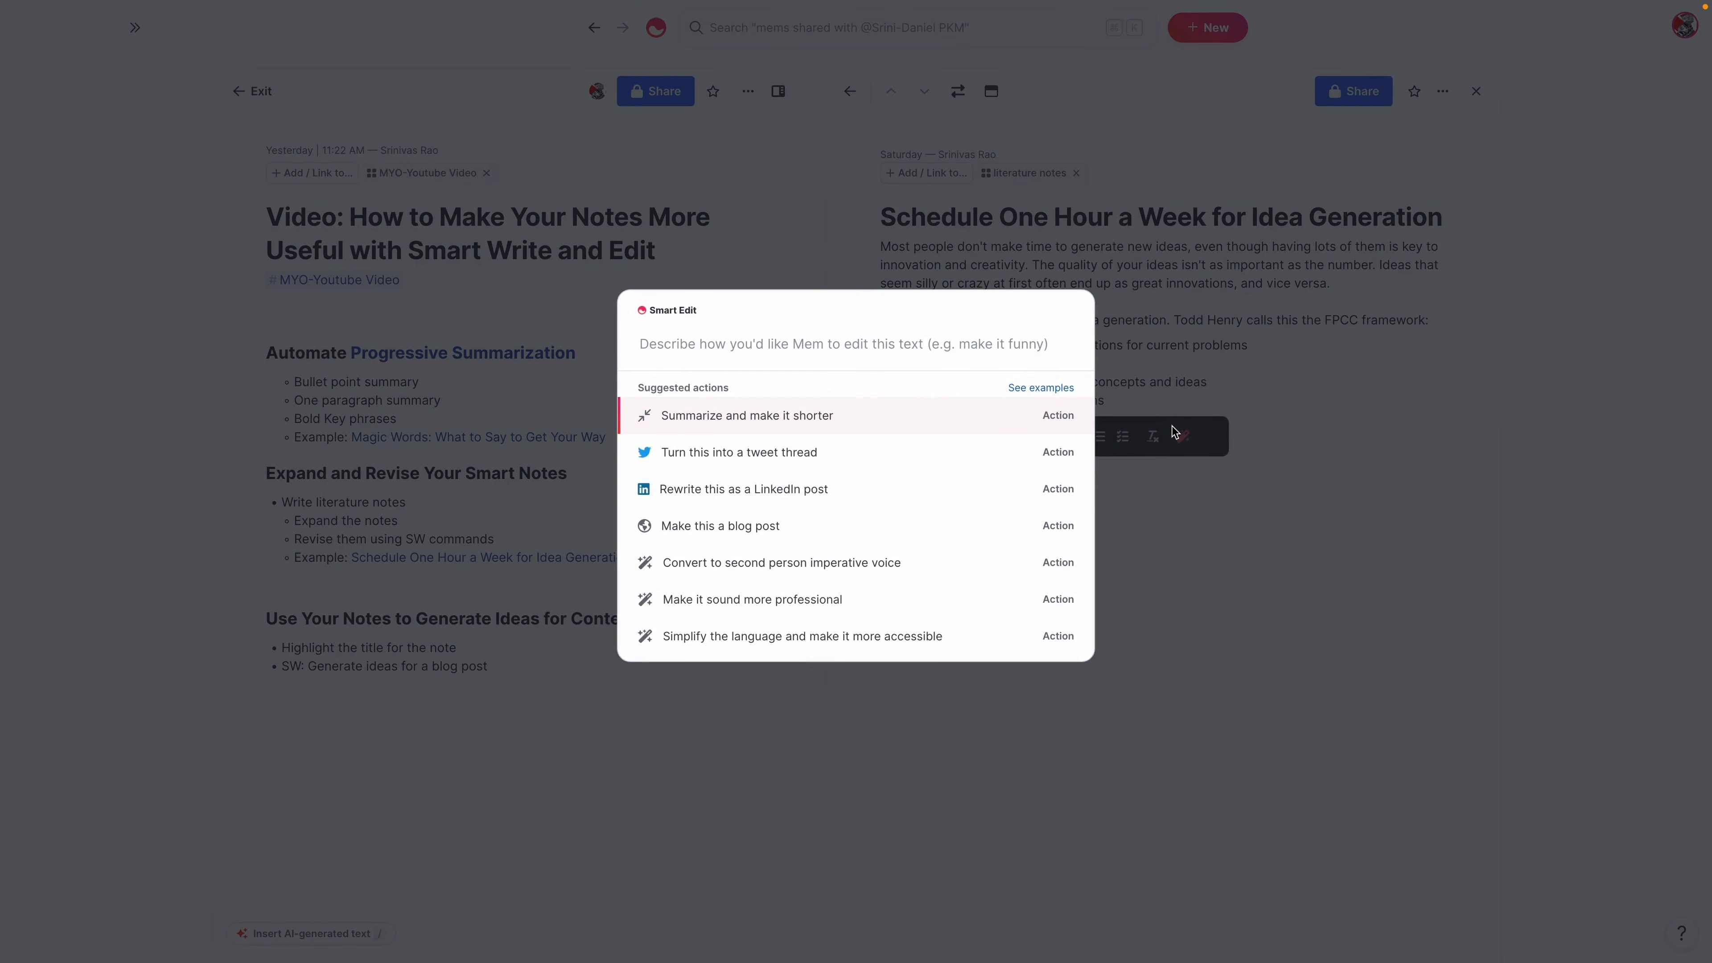
text(conde)
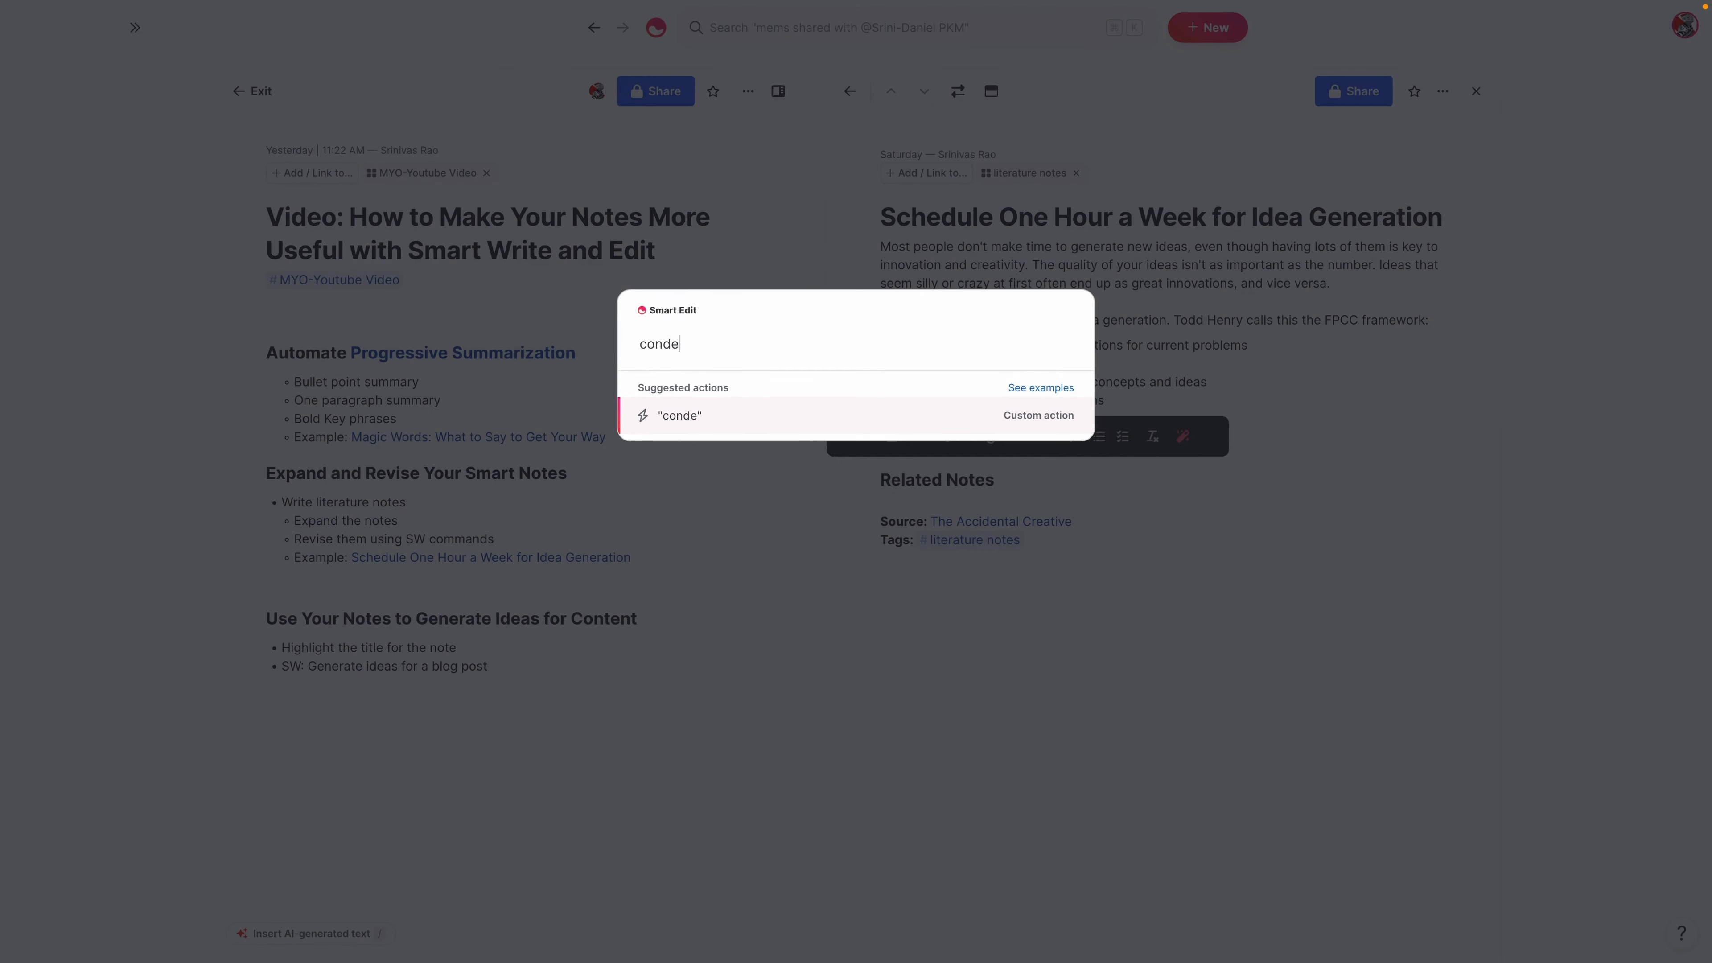
text(nse into one pa)
text(agraph)
key(BackSpace)
key(BackSpace)
key(BackSpace)
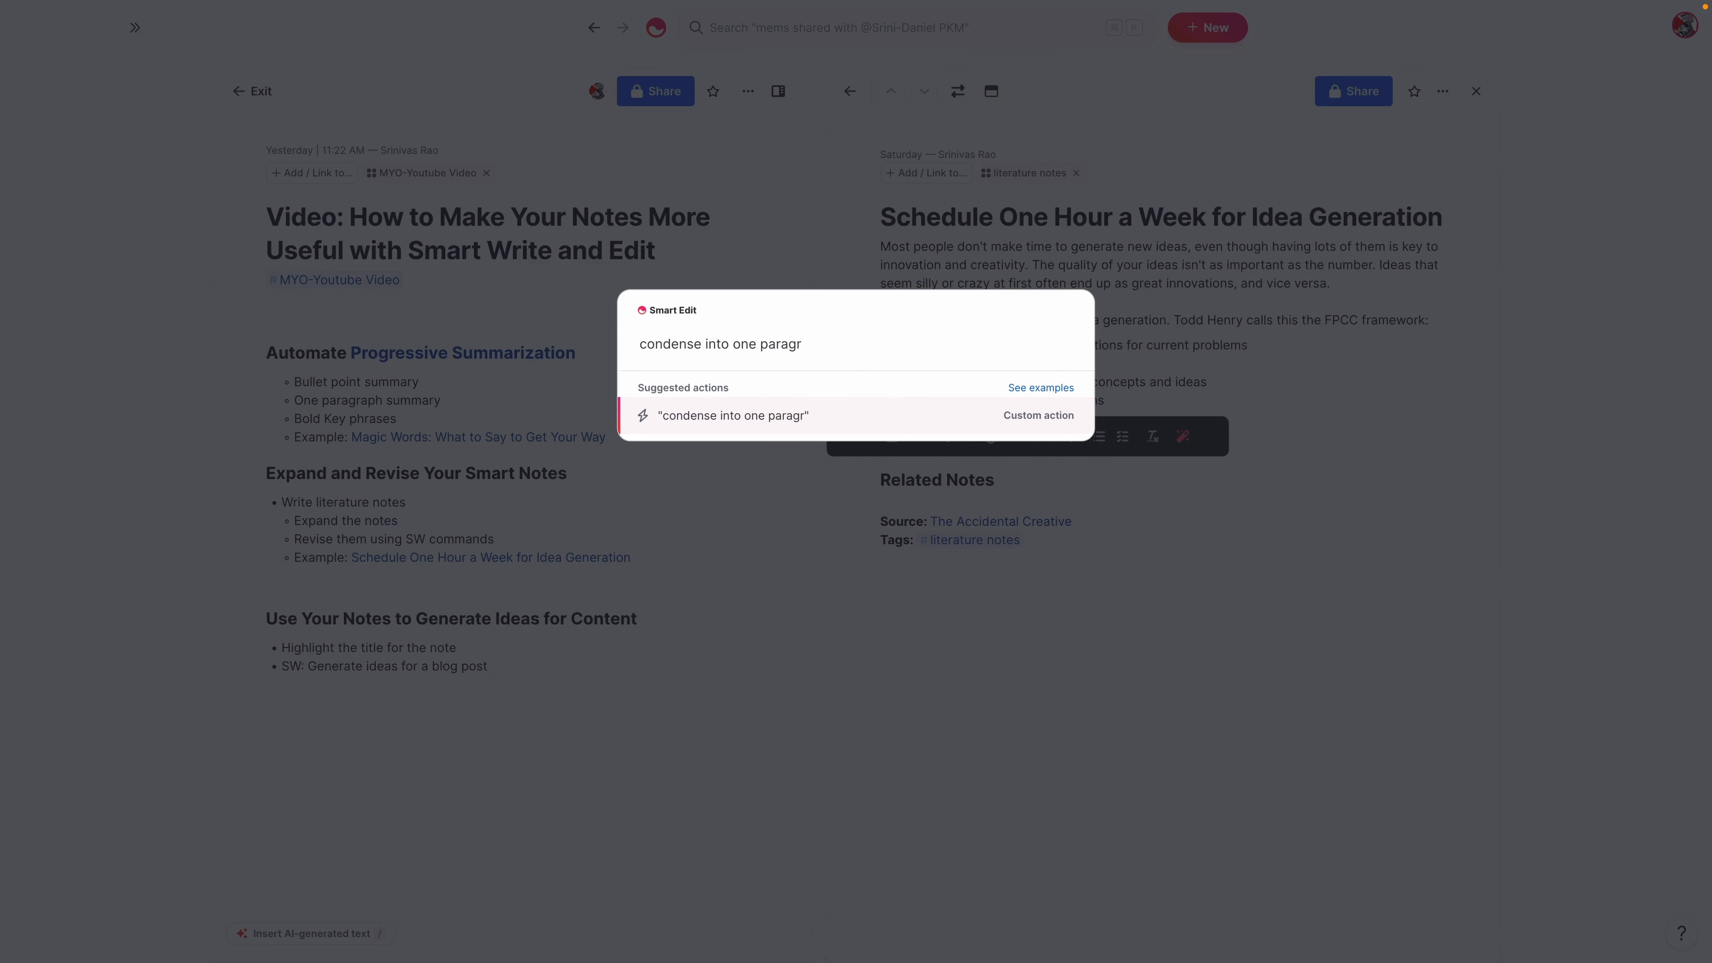
text(aph)
key(Return)
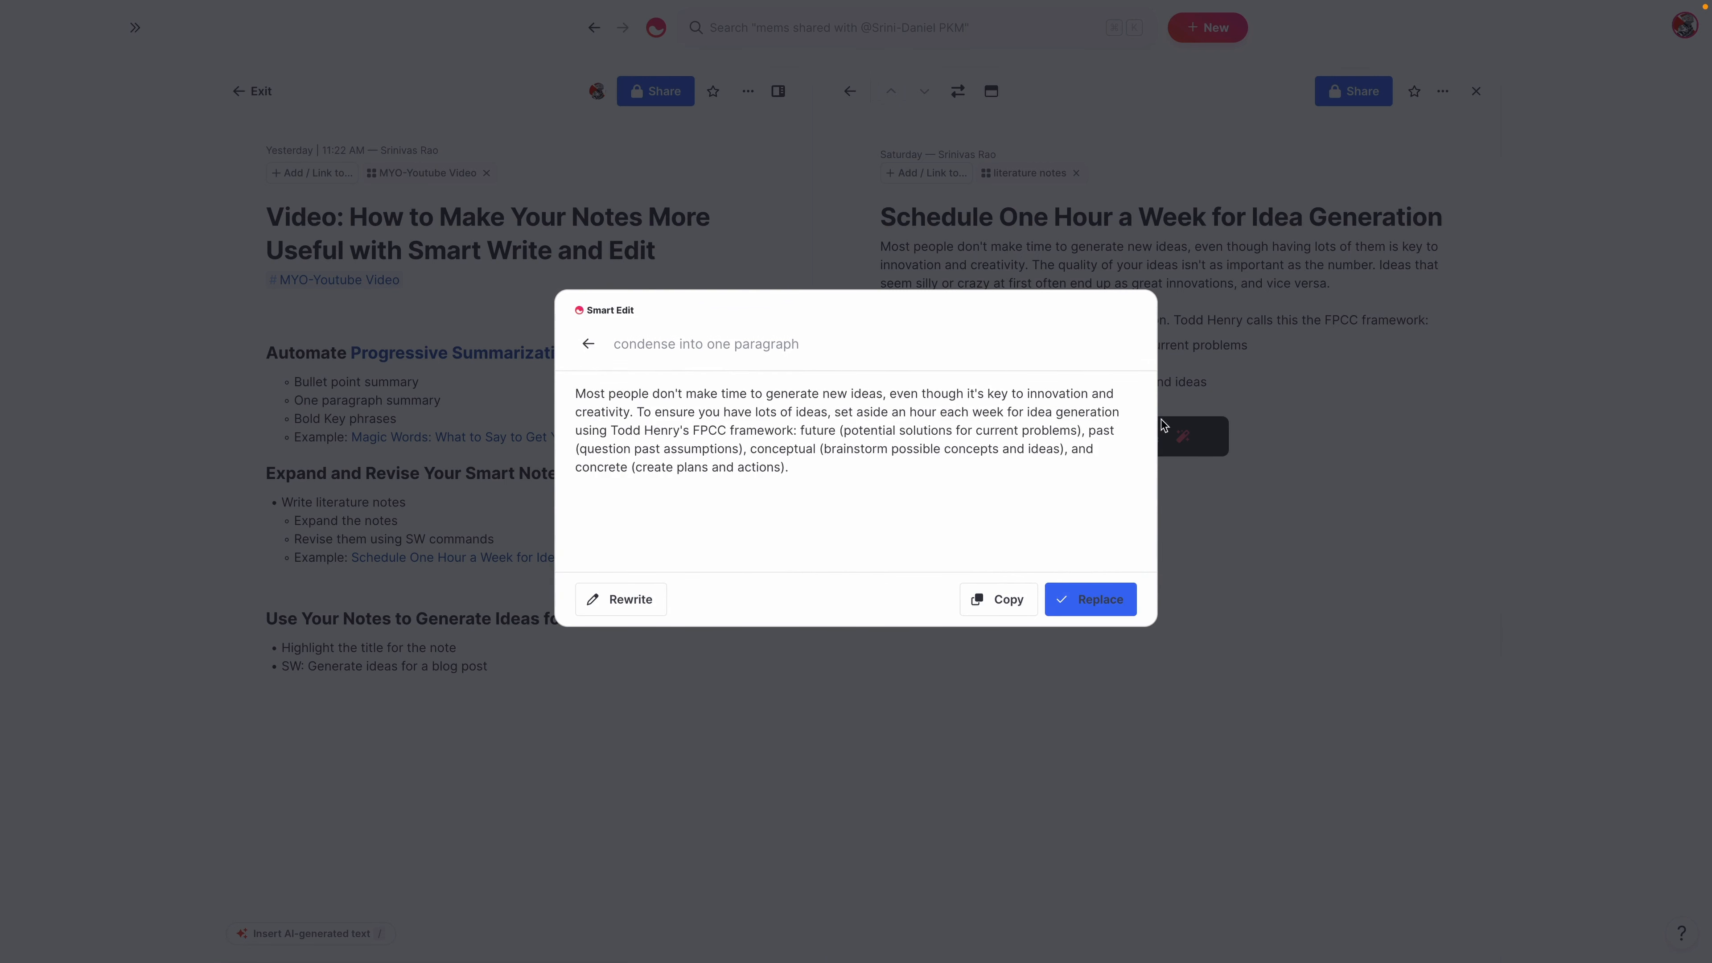
click(1090, 599)
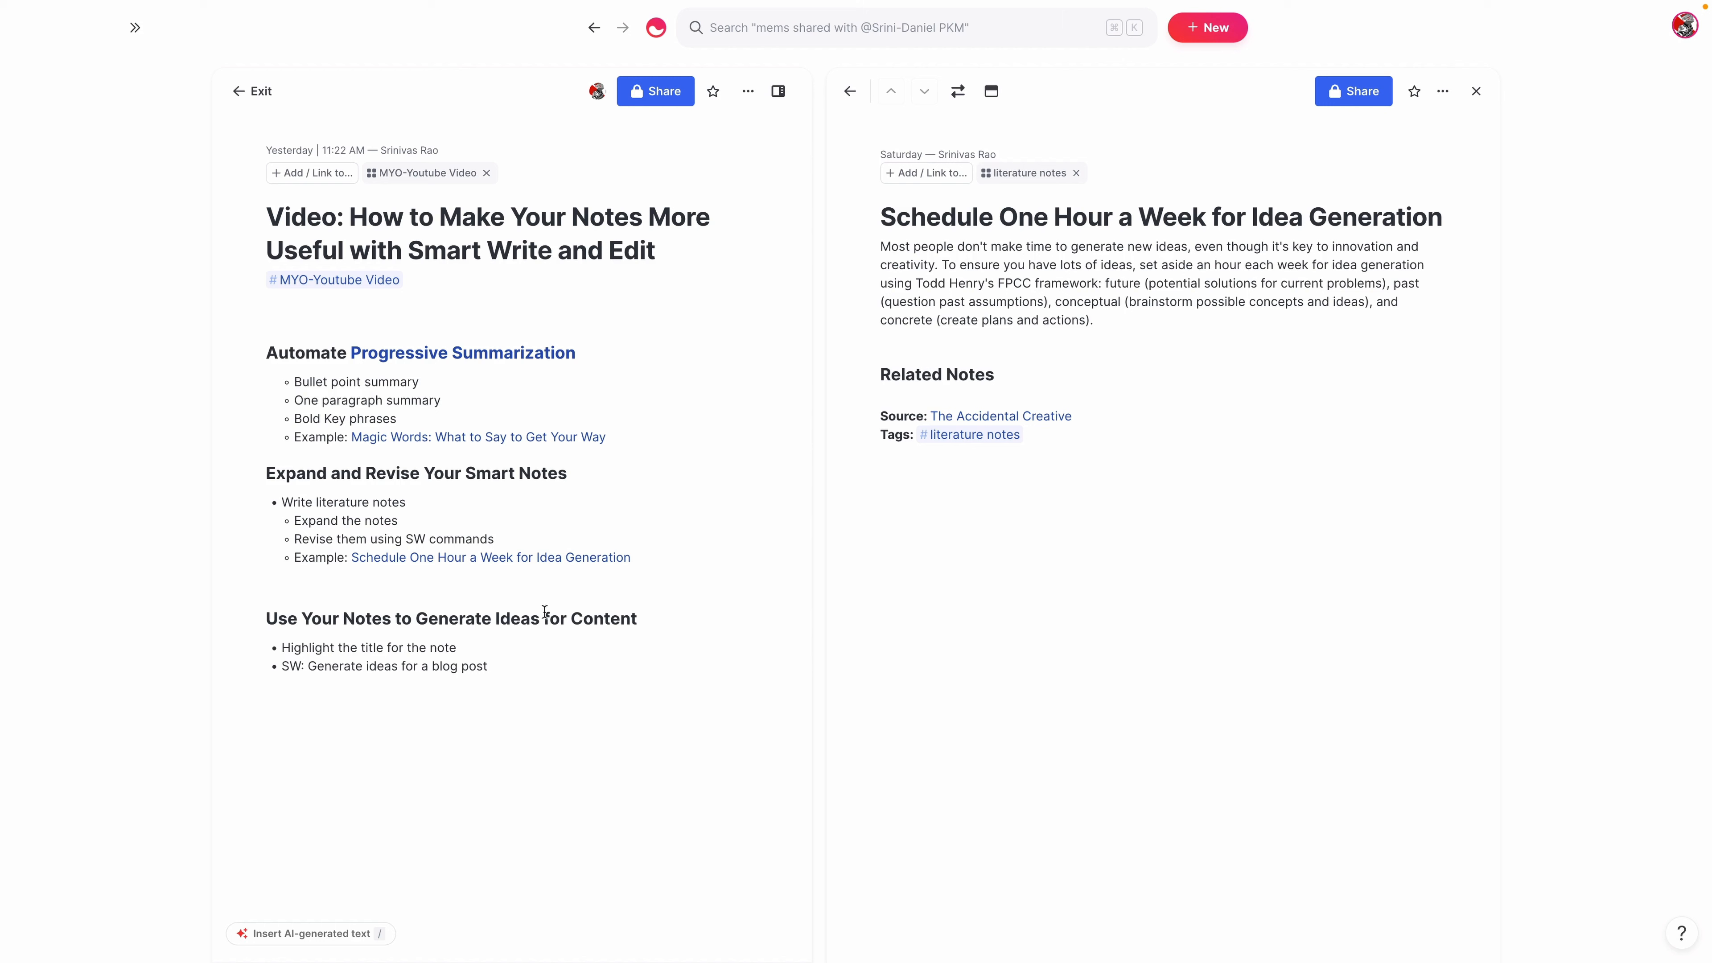
Step: Run Smart Edit on the note's title with the instruction "5 ideas for a blog post based on the content of this note" and copy the result
click(521, 605)
triple_click(927, 225)
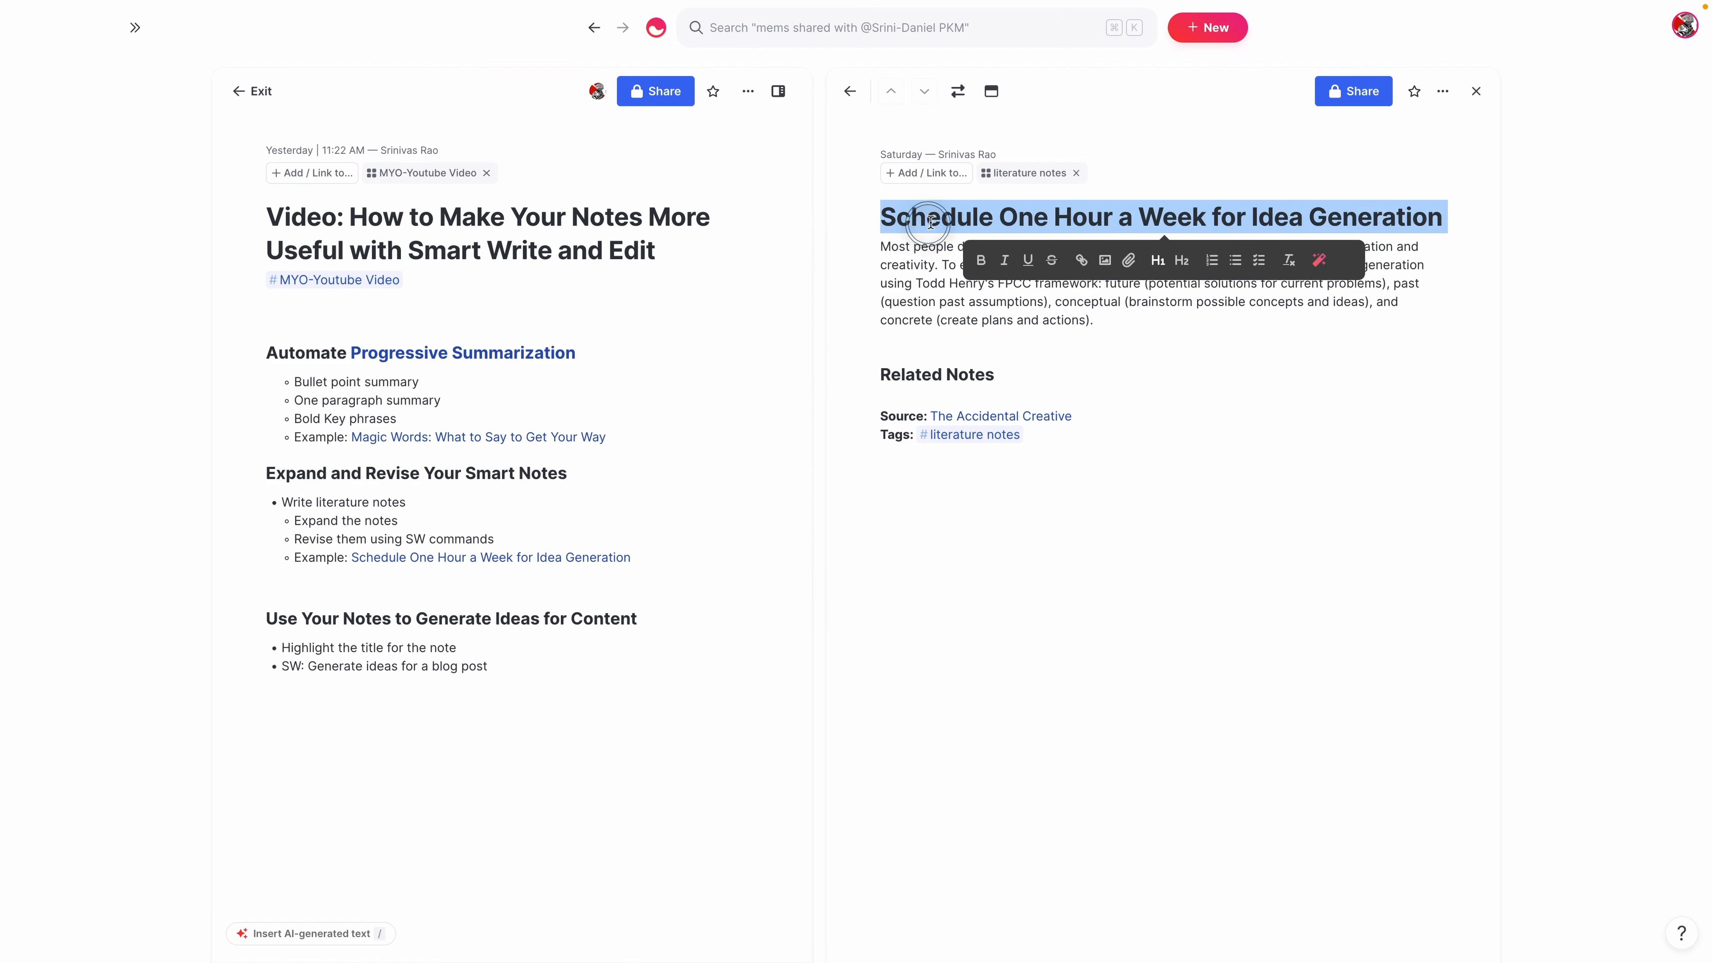
click(1320, 260)
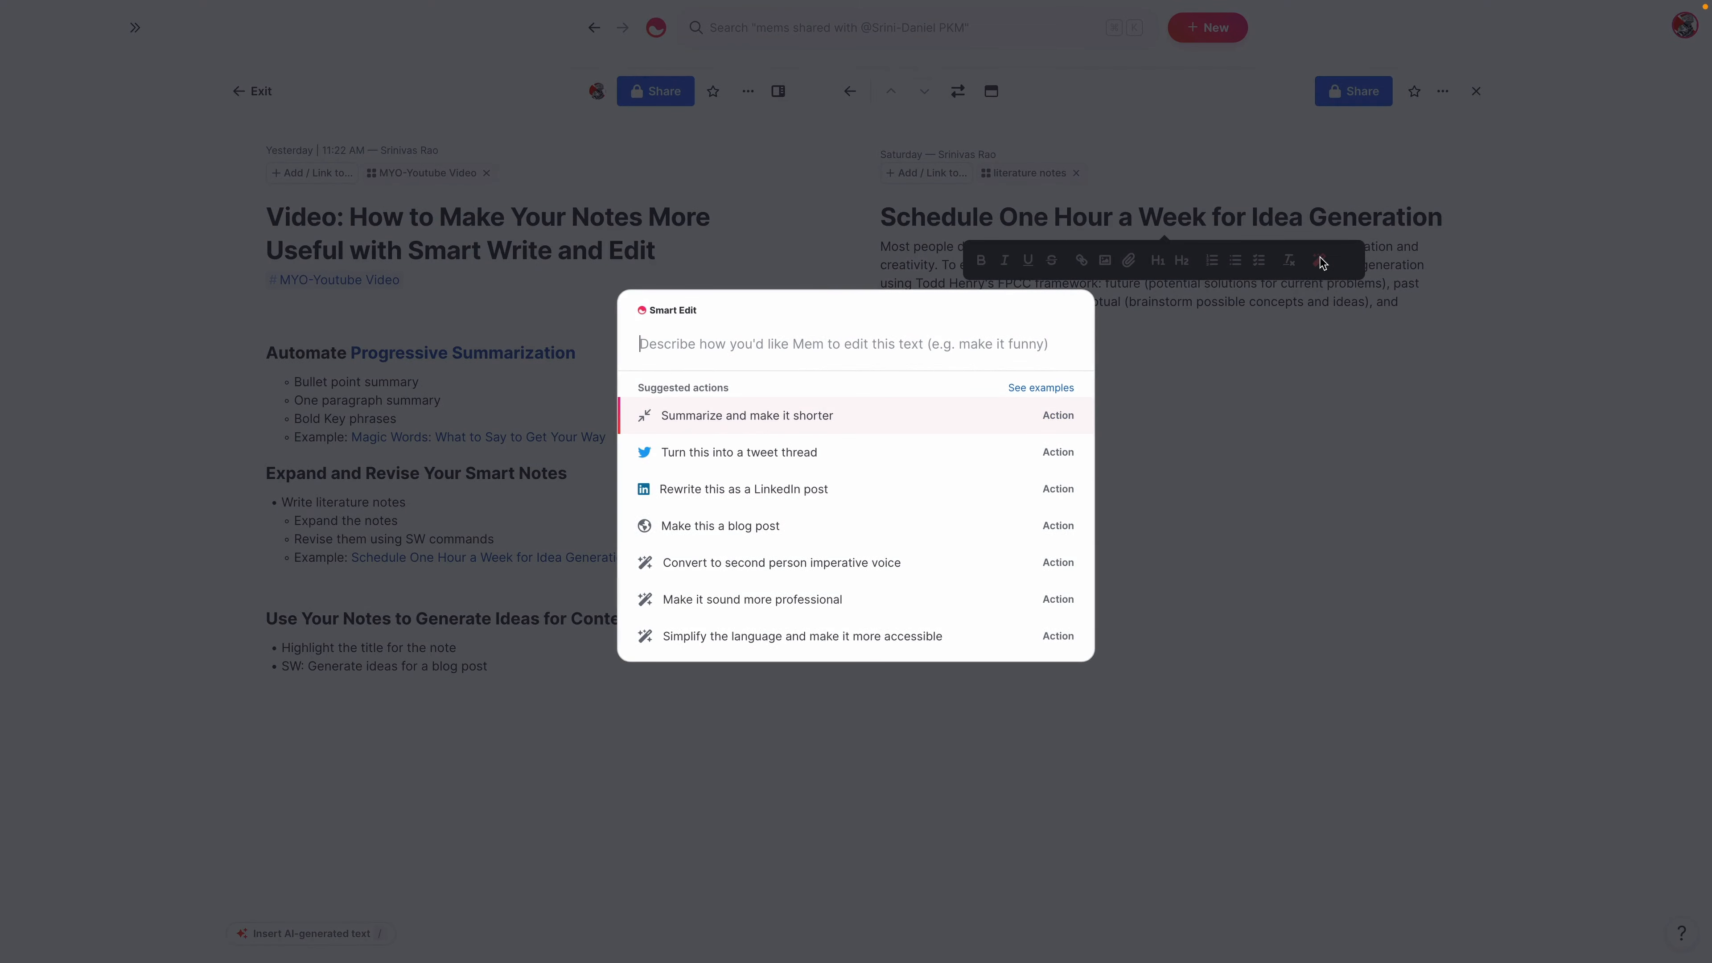
text(5 ideas f)
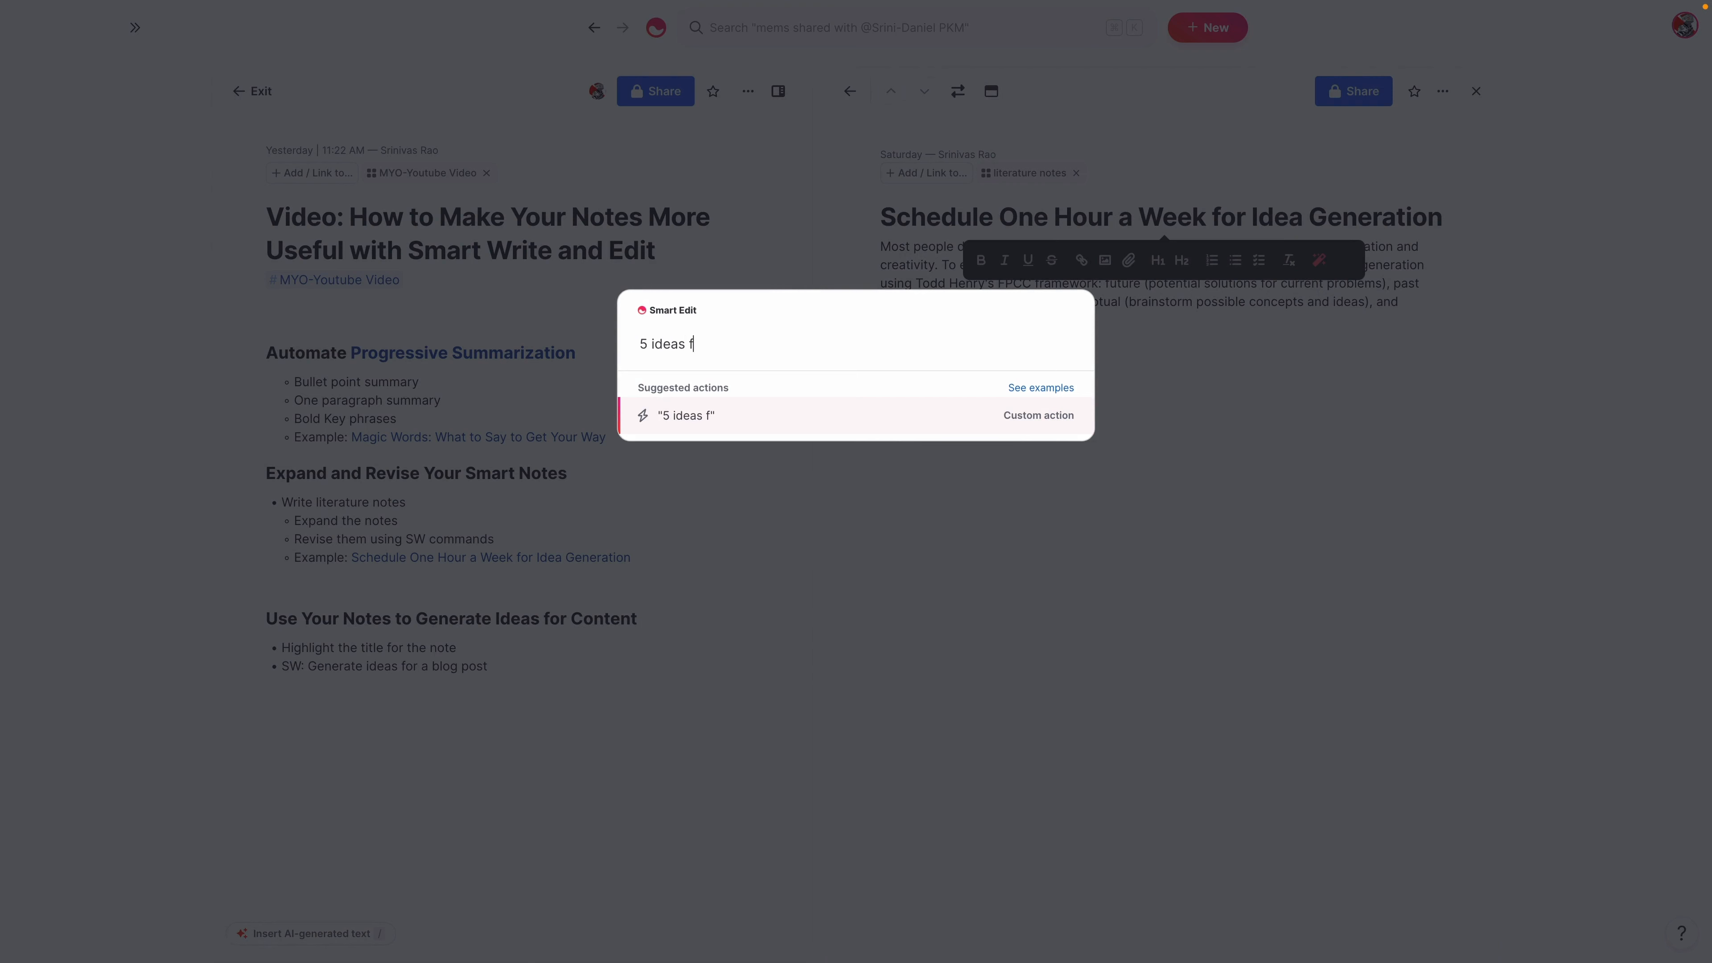
text(or a blog post based on th)
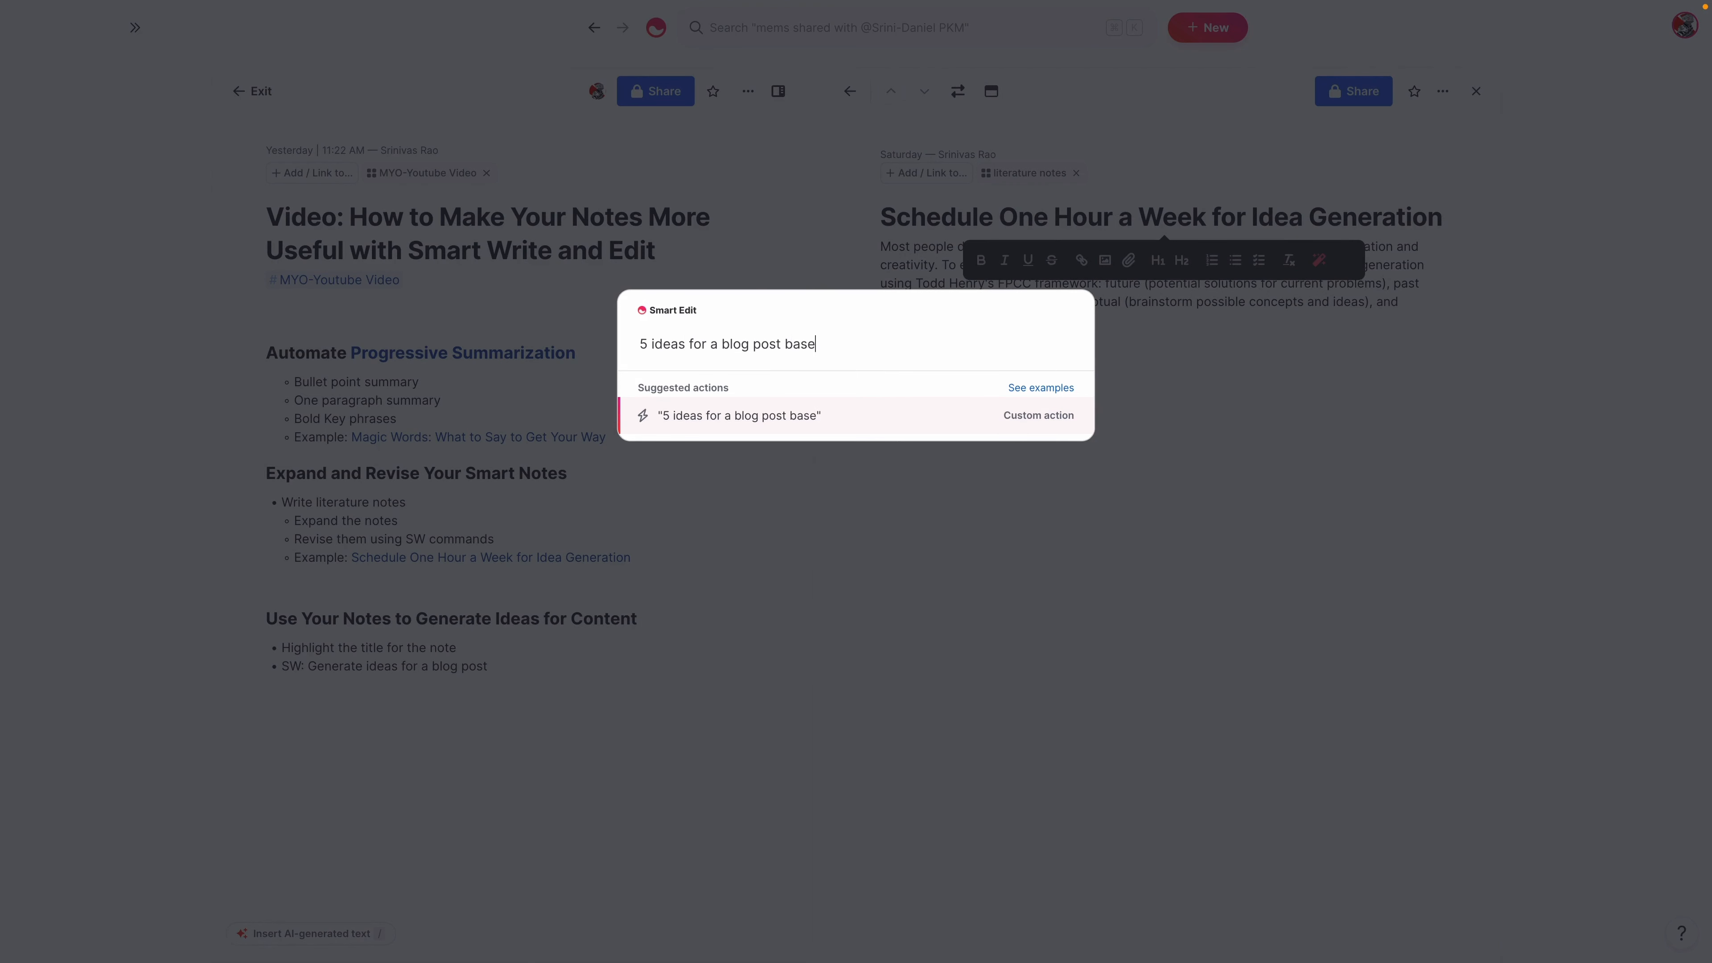
text(e)
text(content of this note)
key(Return)
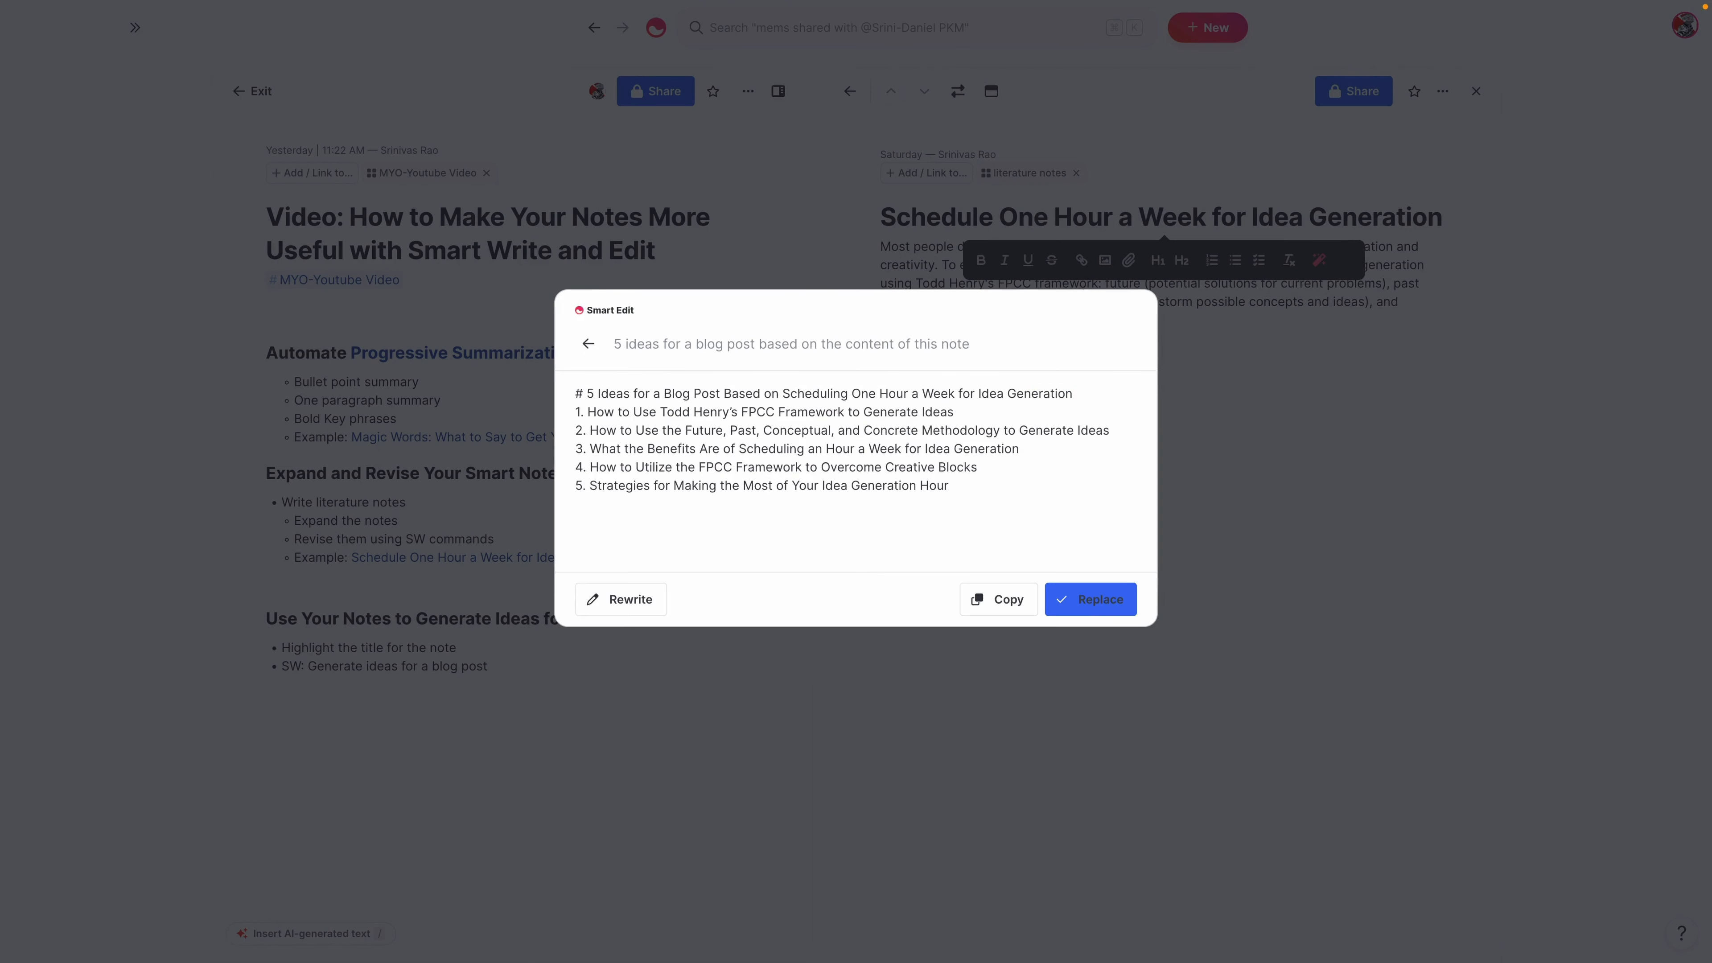
click(1001, 603)
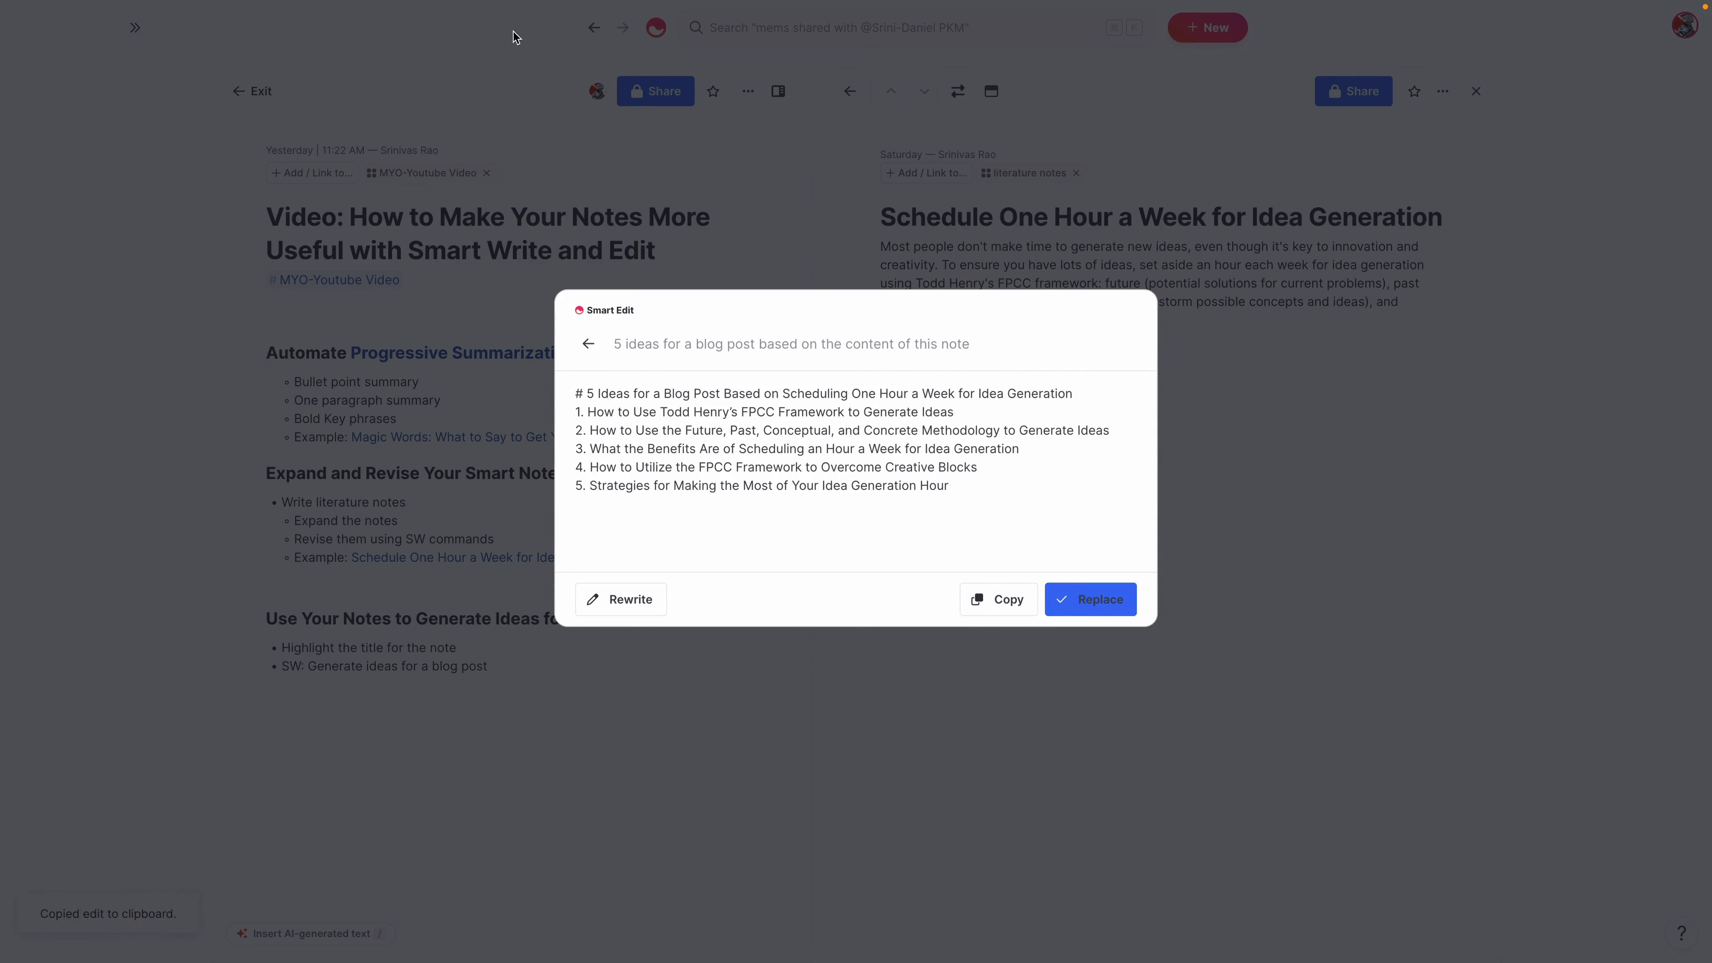
Step: Dismiss Smart Edit and paste the copied blog post ideas below the "Use Your Notes to Generate Ideas for Content" list in the video outline note
click(593, 775)
click(455, 724)
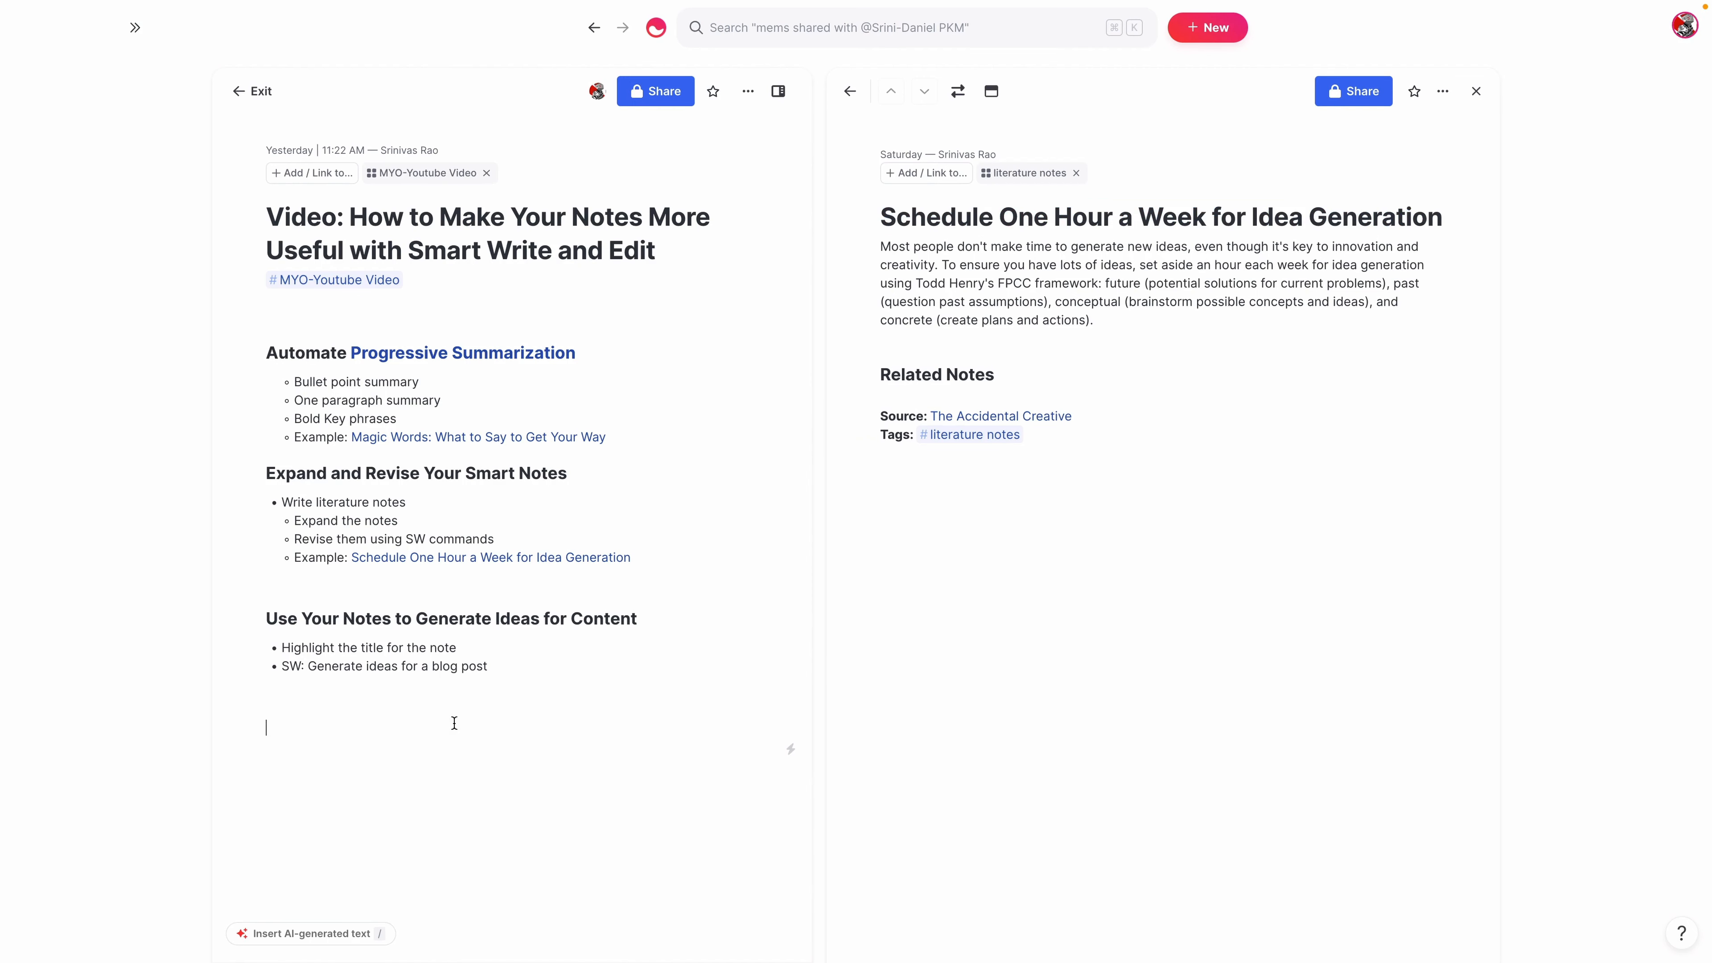
key(super+v)
scroll(454, 723, down, 1)
click(368, 706)
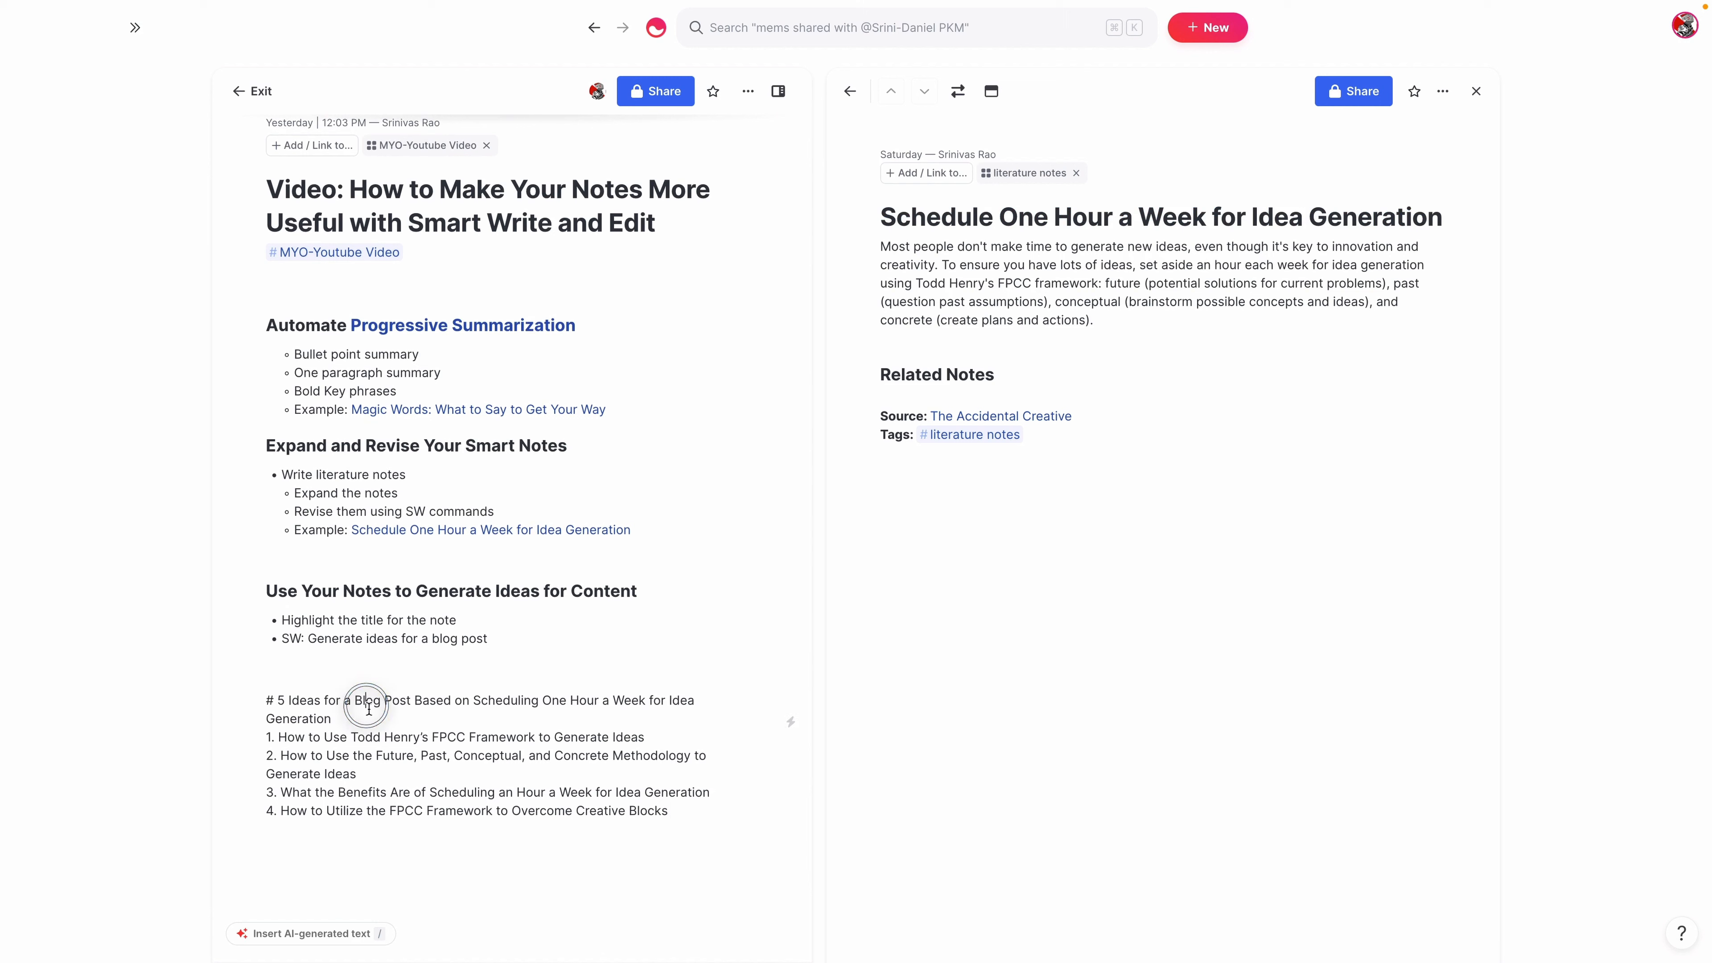
scroll(445, 735, up, 1)
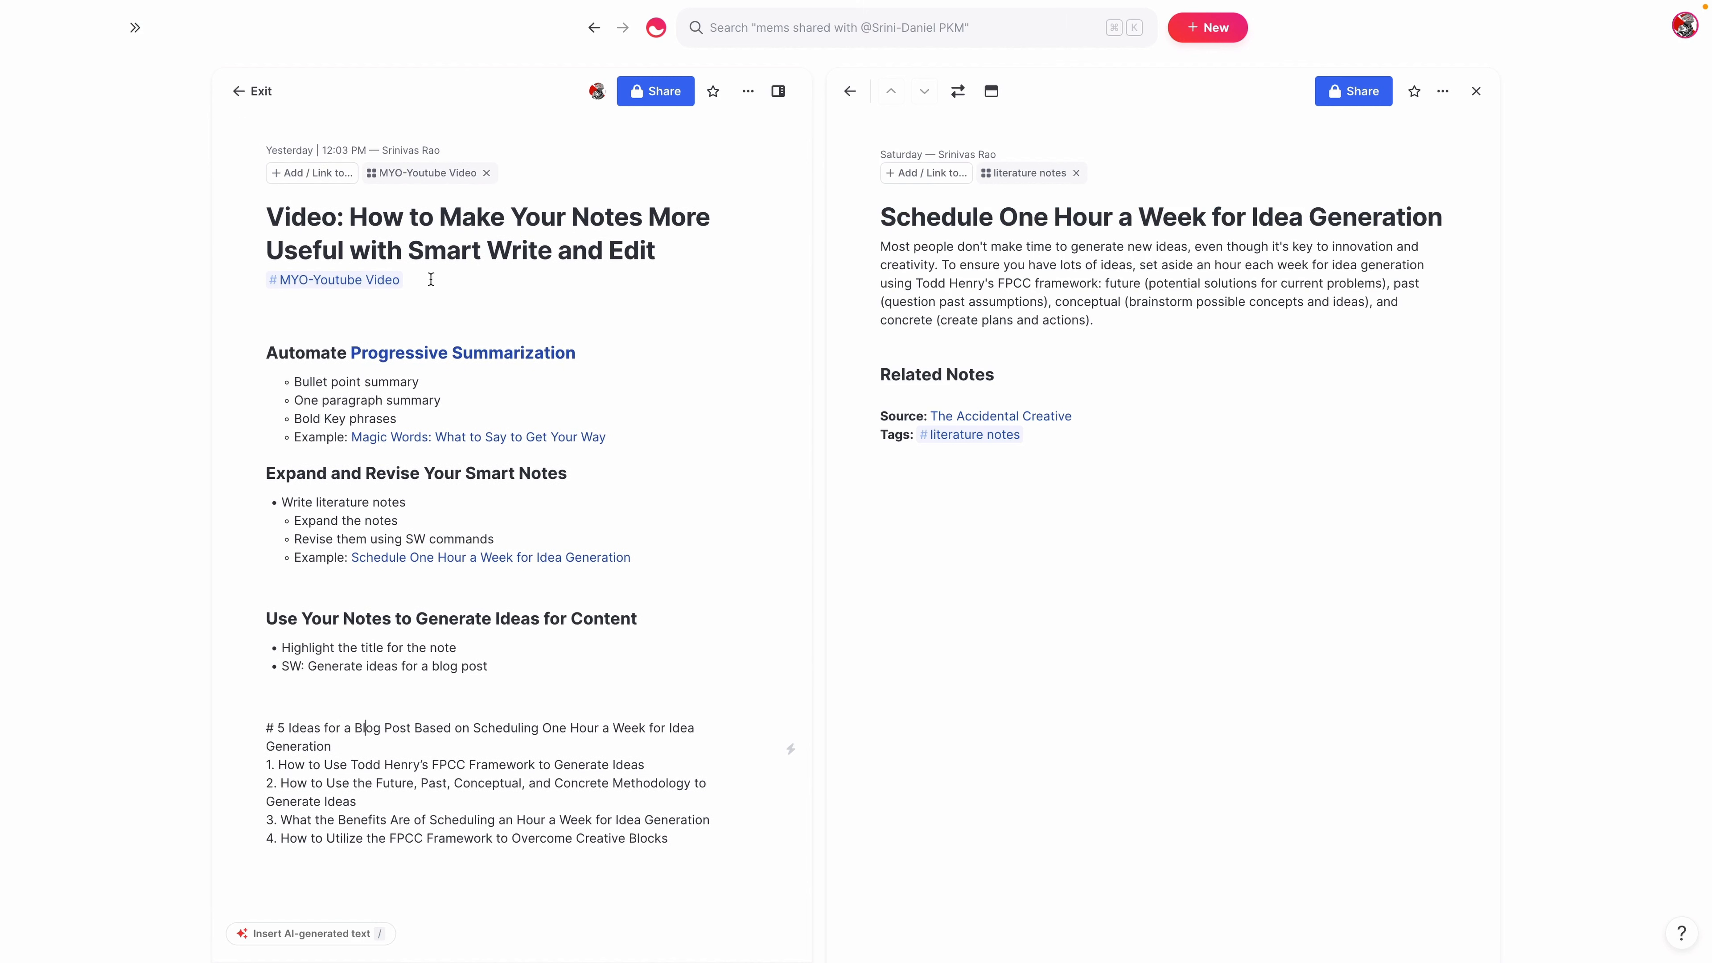
scroll(499, 405, down, 1)
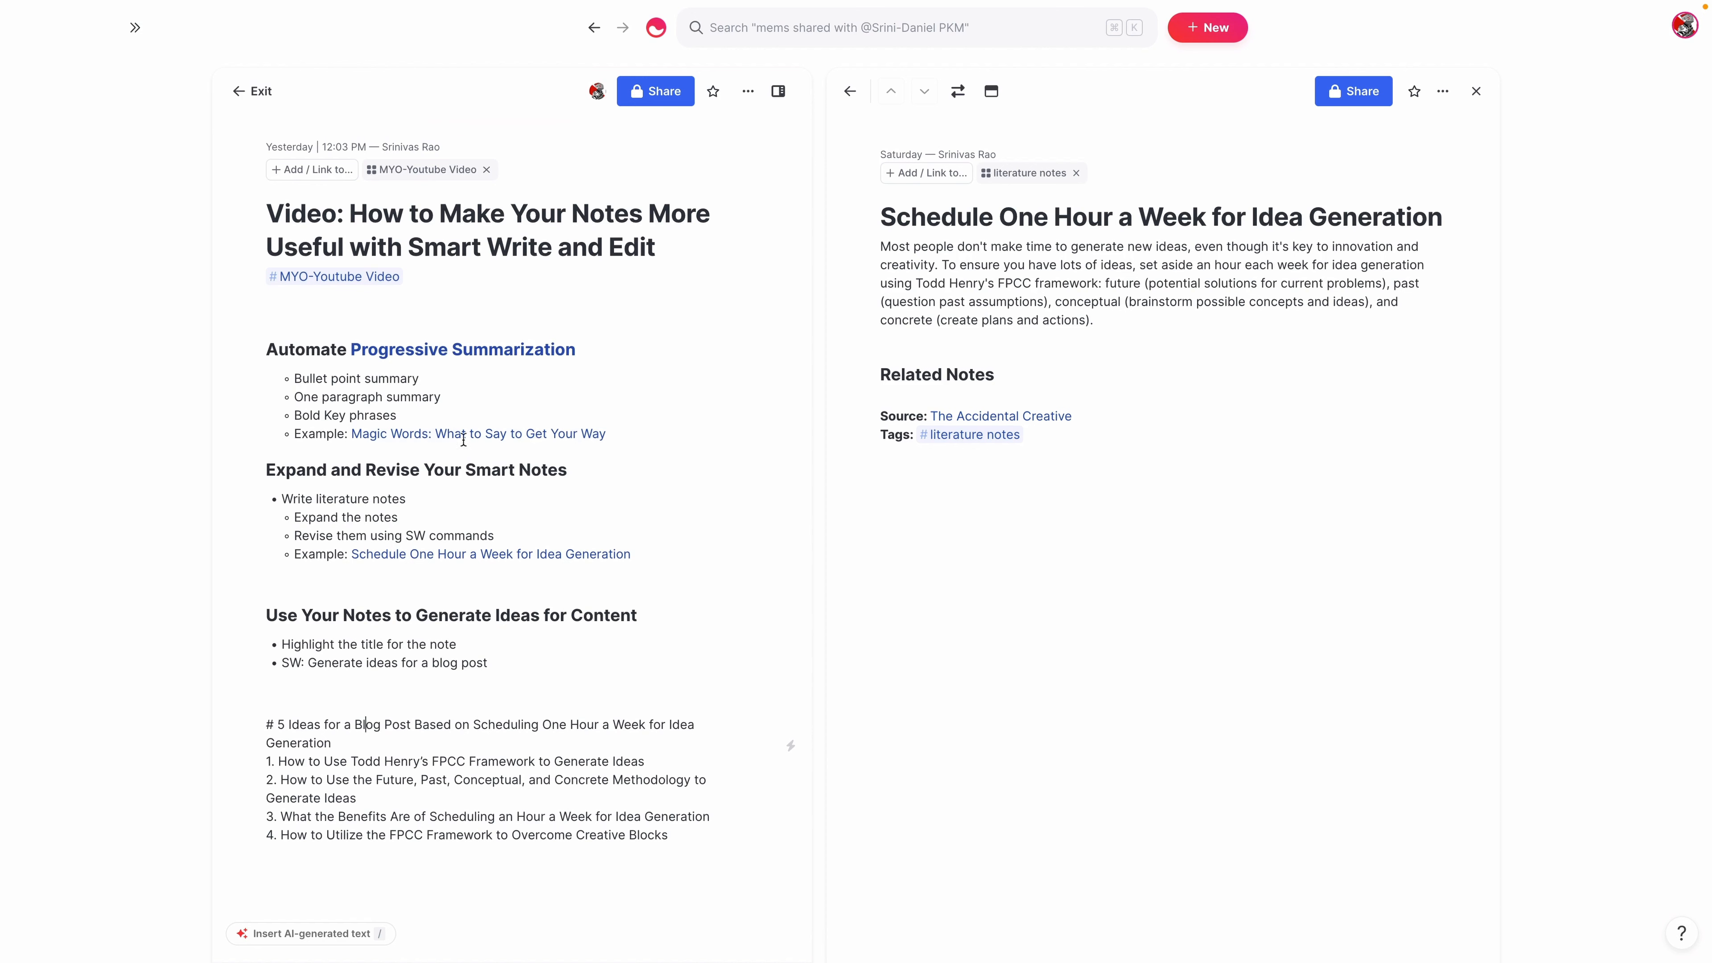
scroll(514, 526, down, 2)
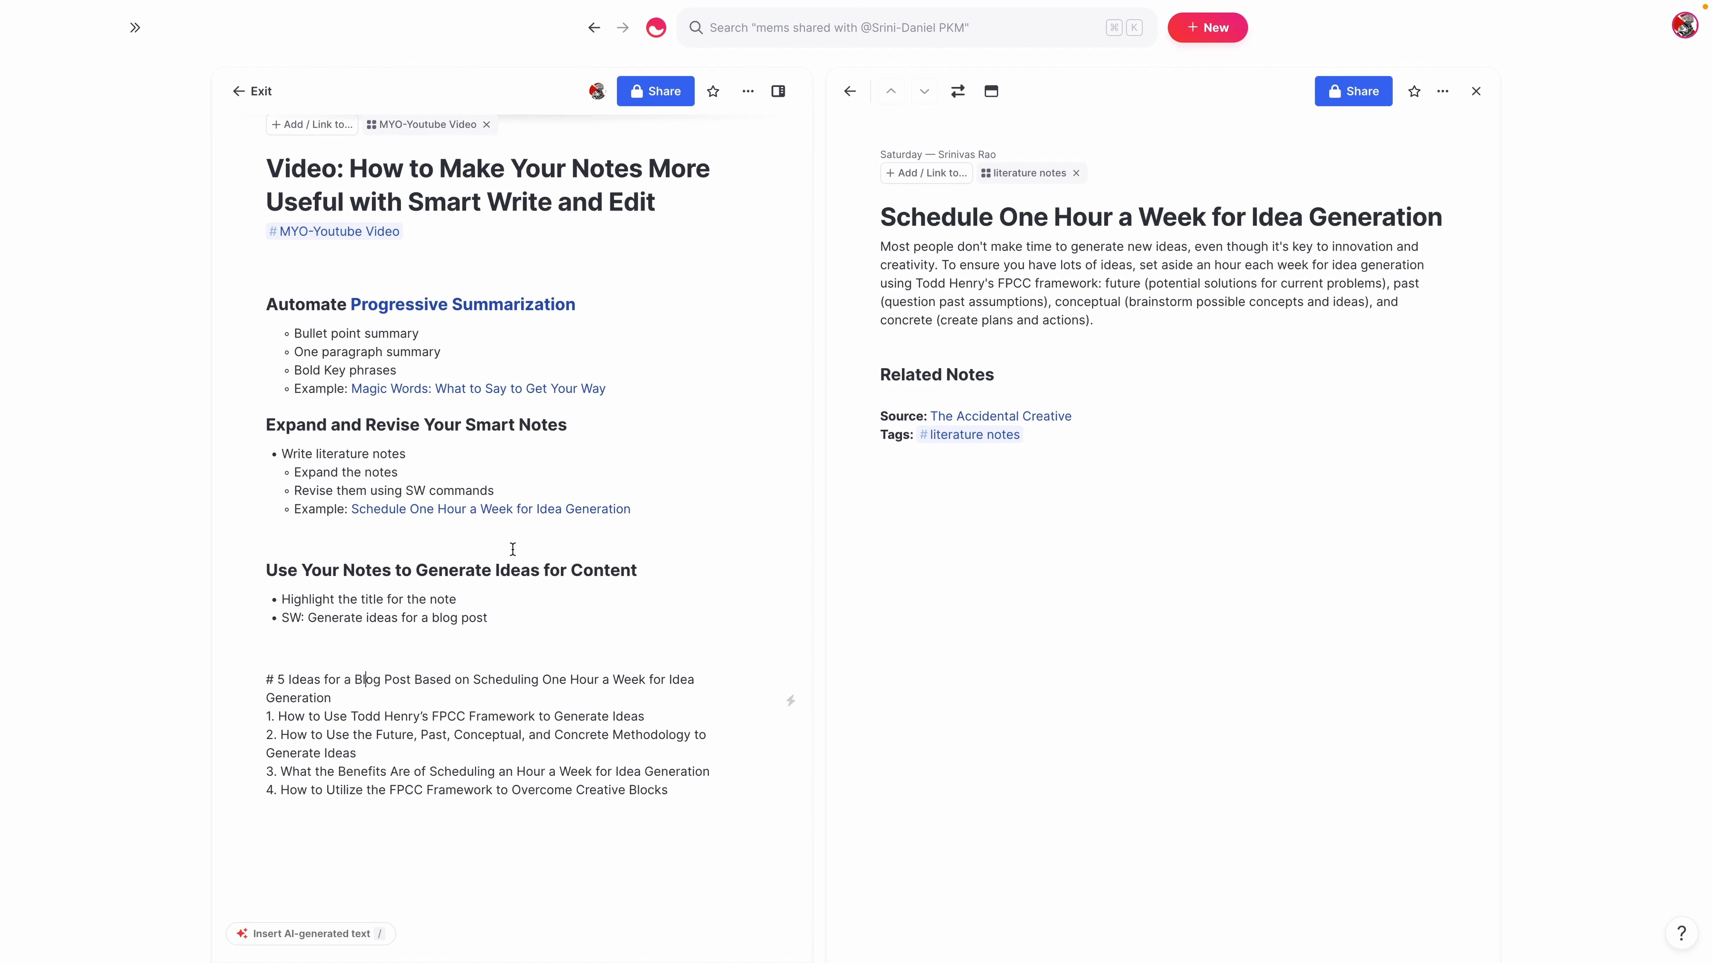
scroll(513, 548, down, 1)
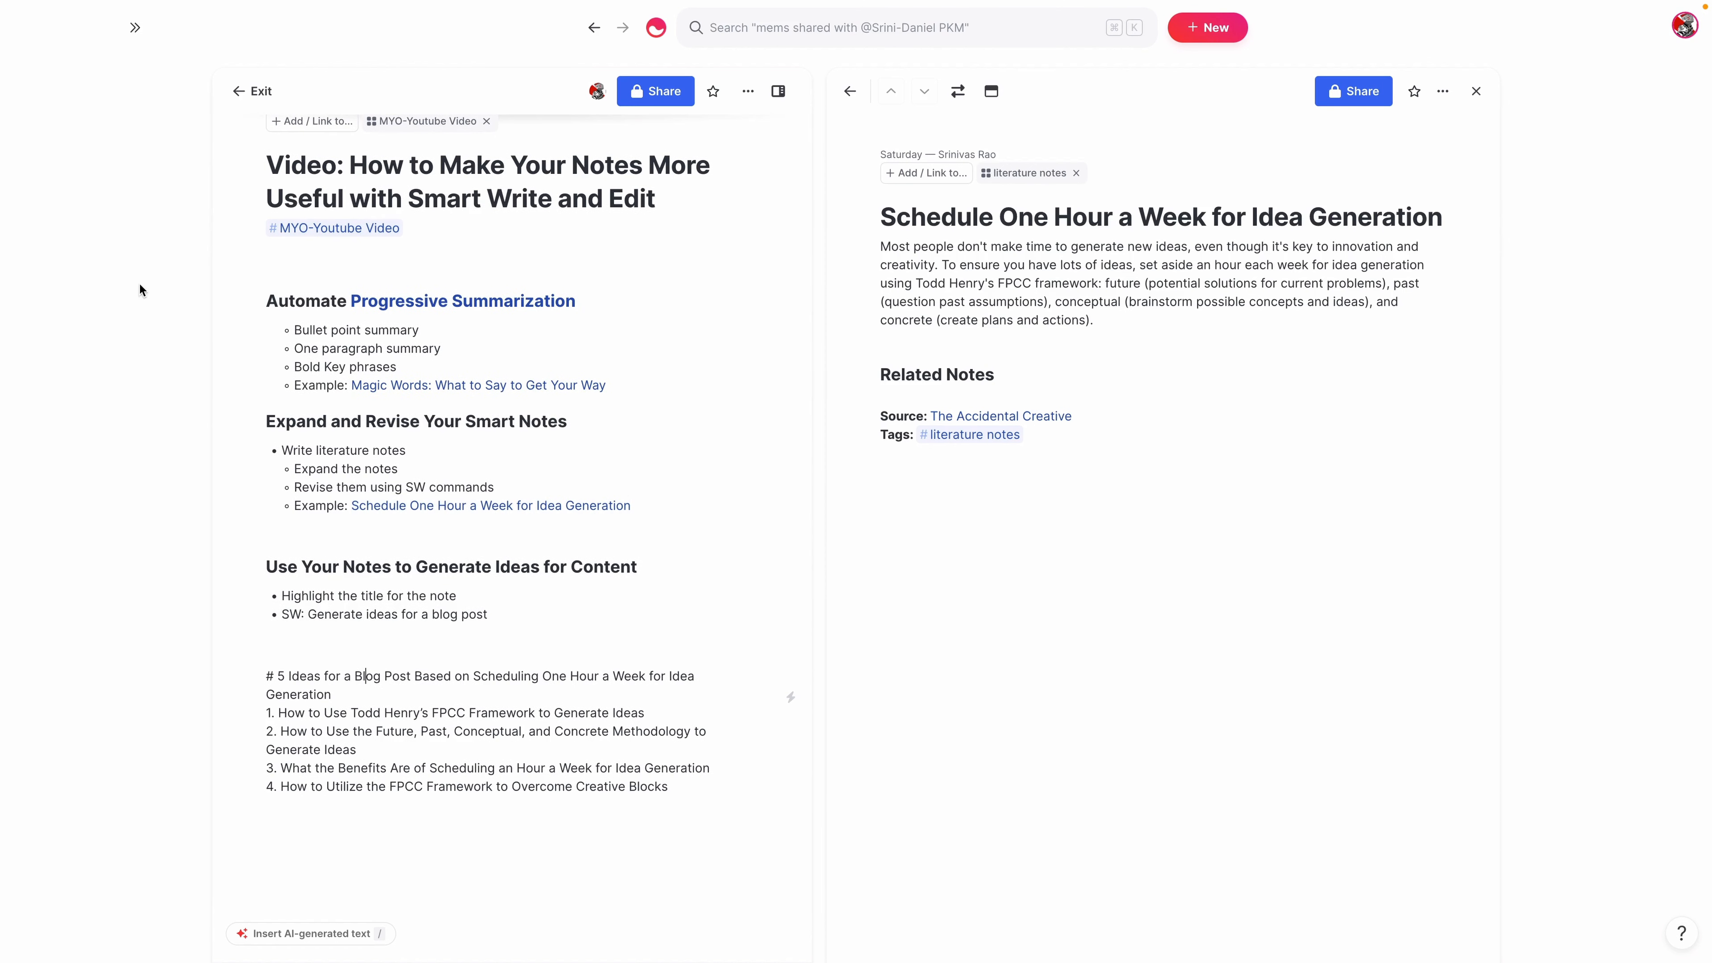
scroll(255, 363, down, 1)
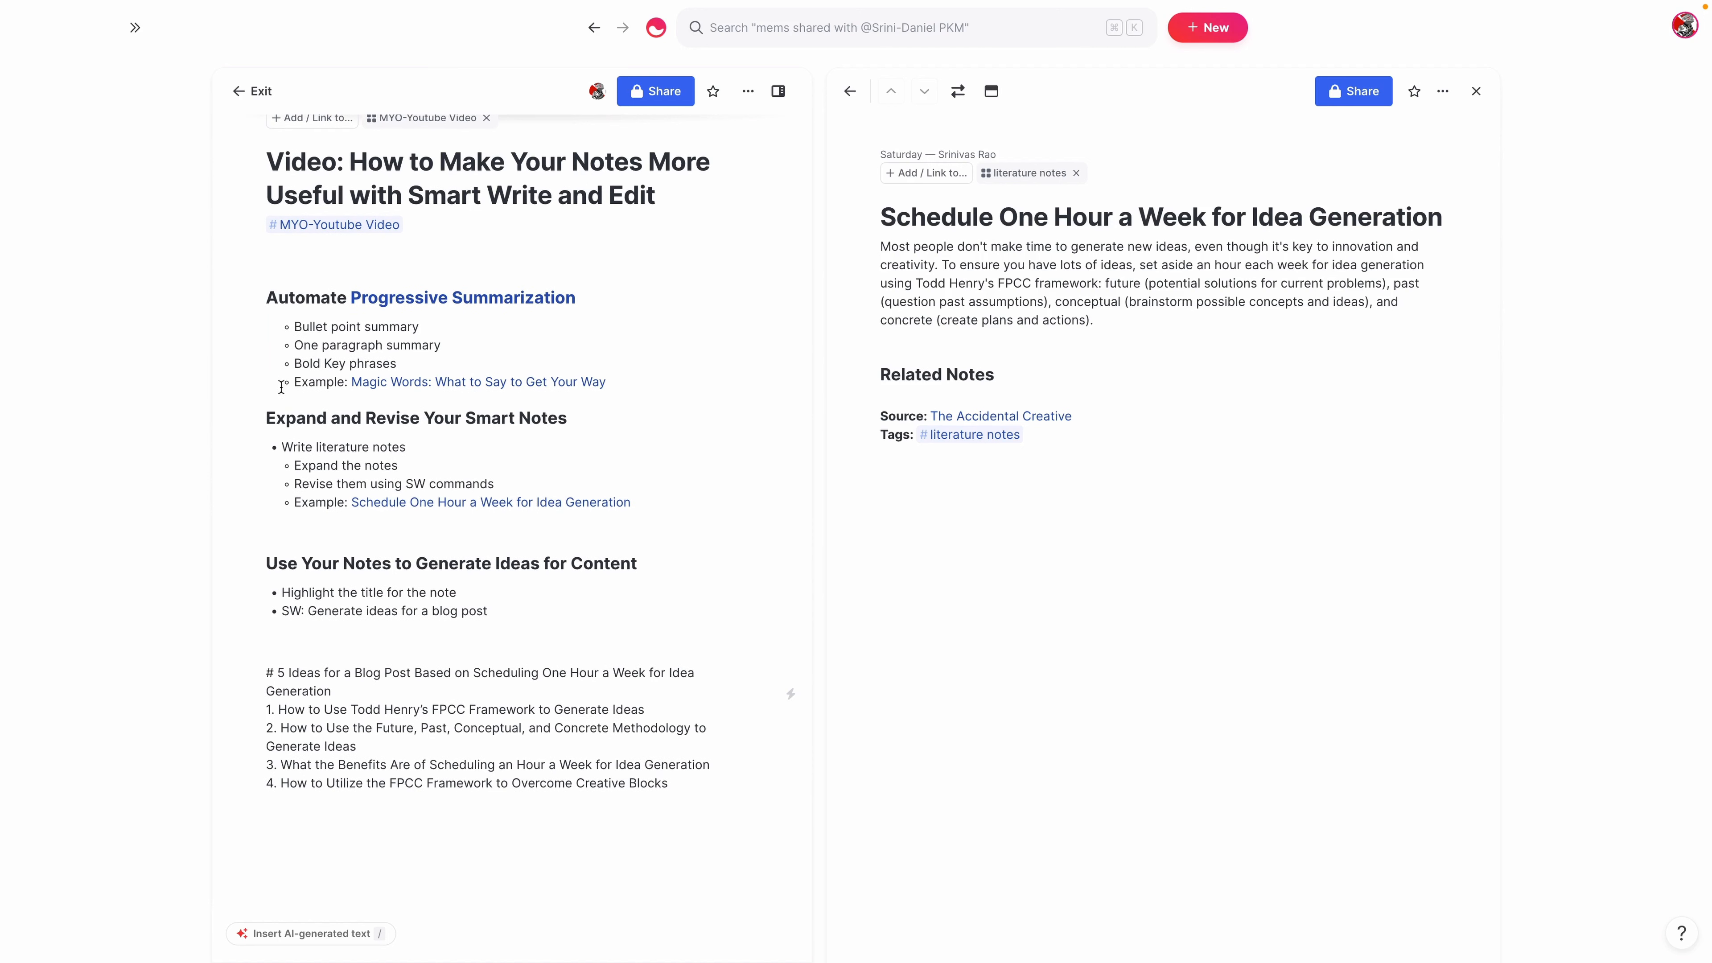